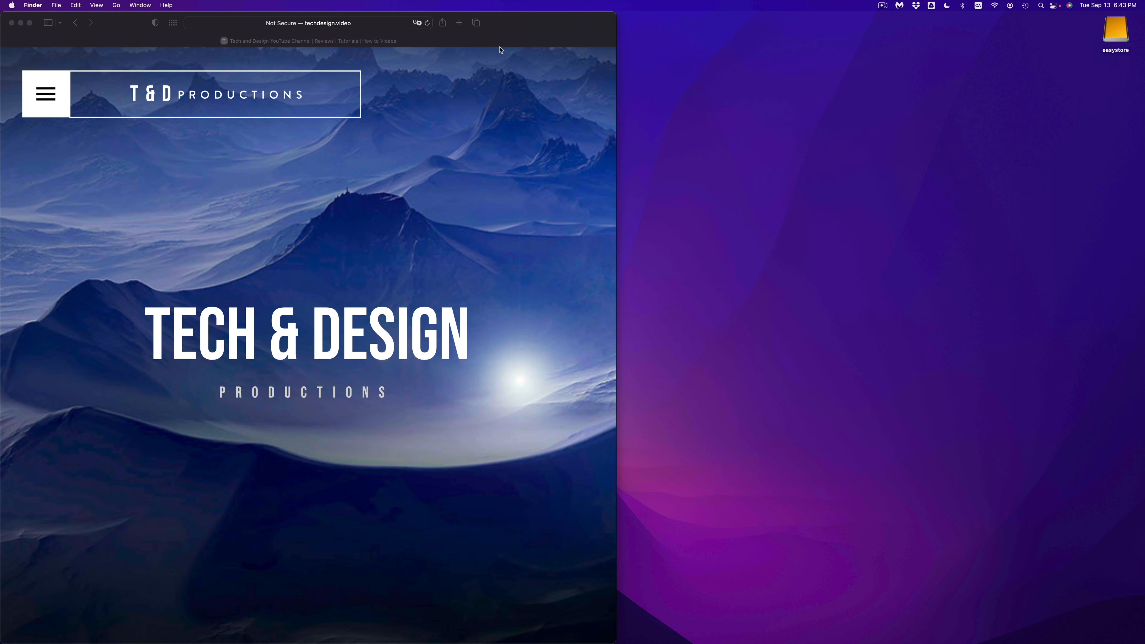
# Step: Open the Finder preferences to review the sidebar items, and bring up a Finder window
pyautogui.moveTo(498, 632)
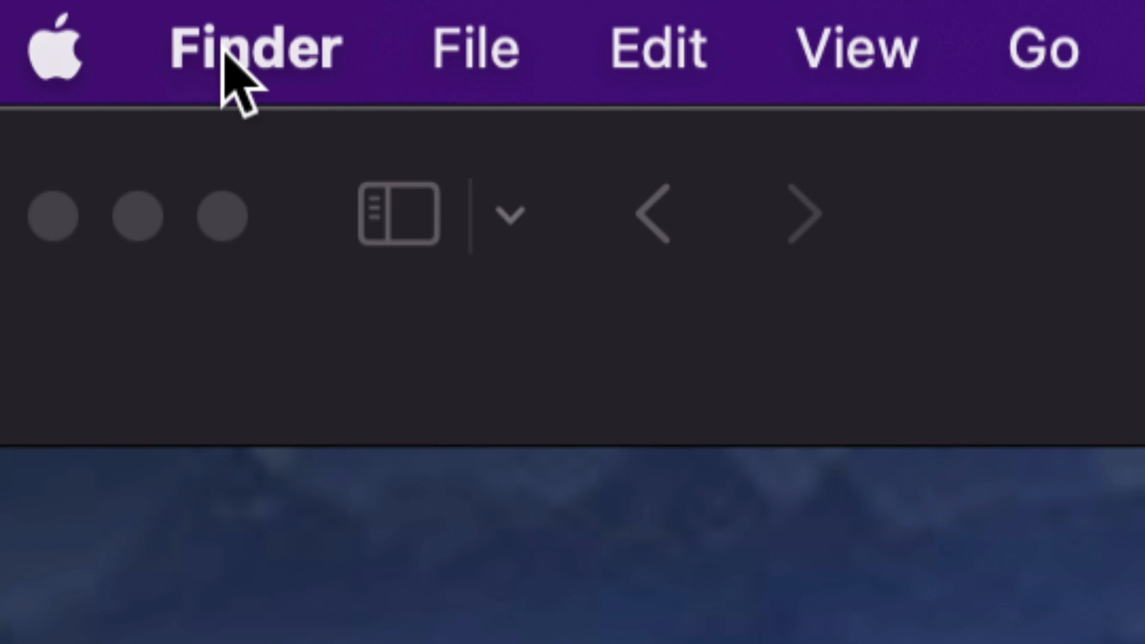
pyautogui.click(300, 68)
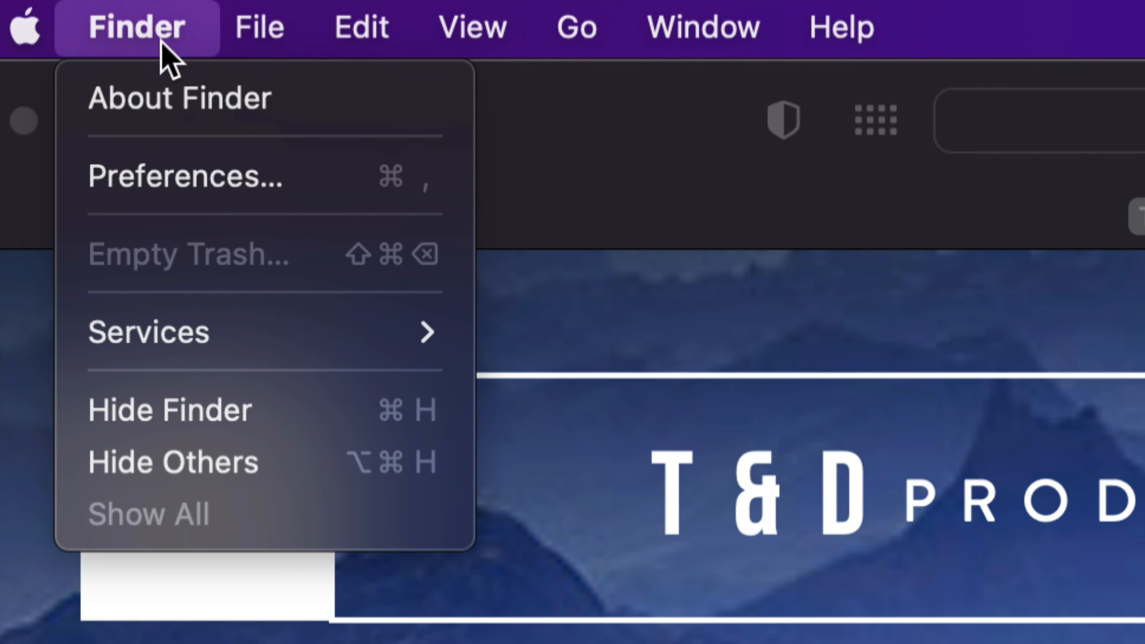
pyautogui.click(202, 183)
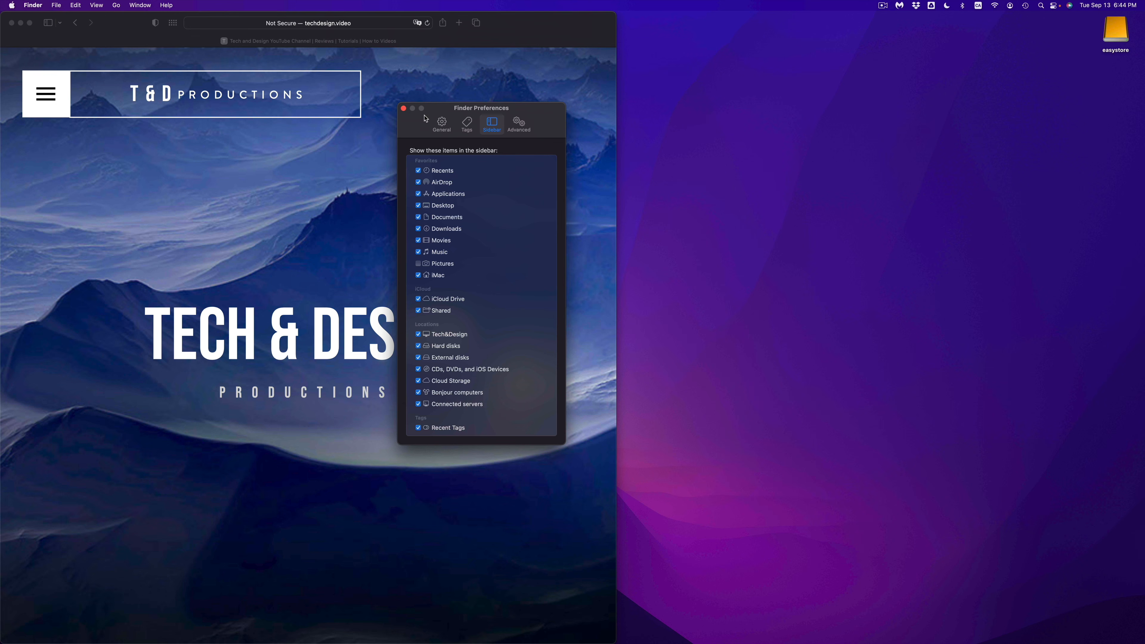
pyautogui.moveTo(325, 640)
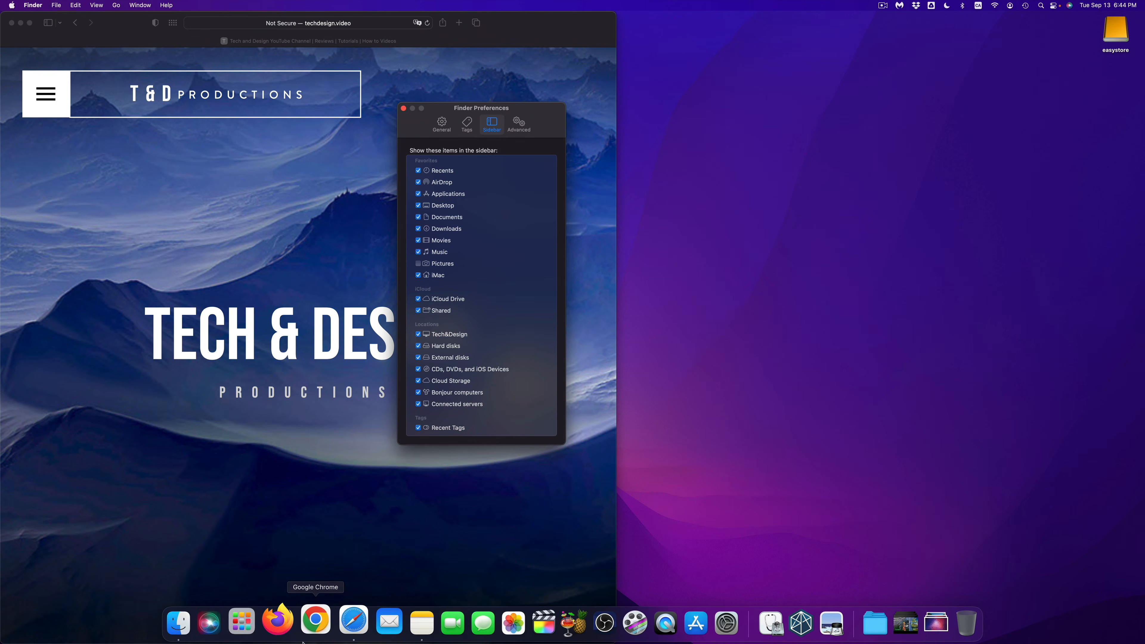
pyautogui.click(194, 624)
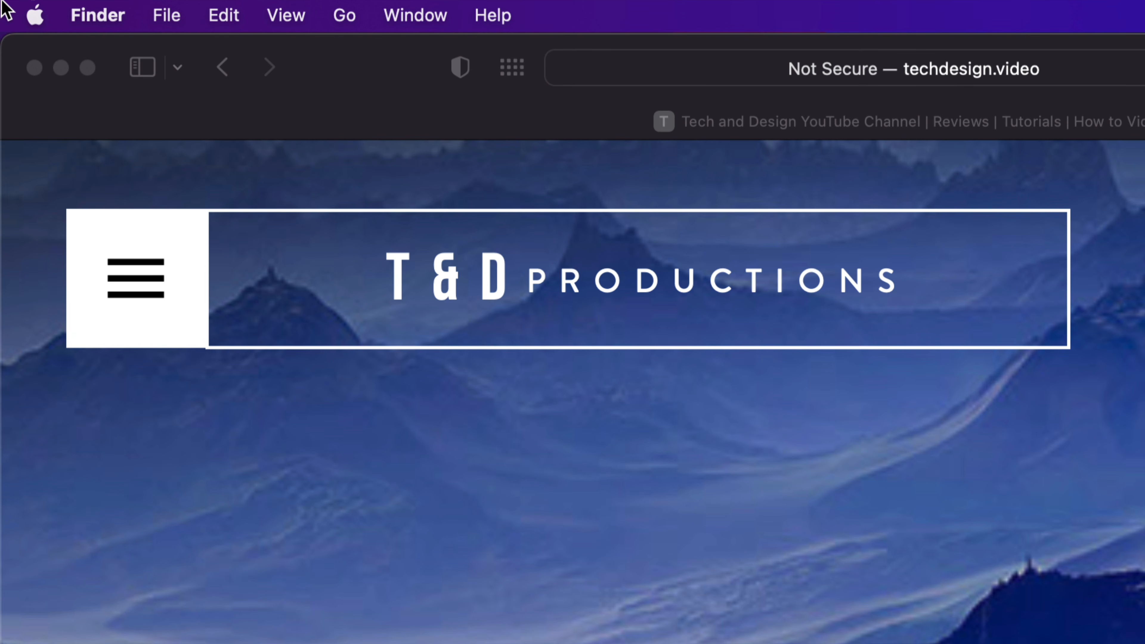
# Step: In the Finder's General preferences, turn the desktop display of external disks off and back on
pyautogui.click(94, 20)
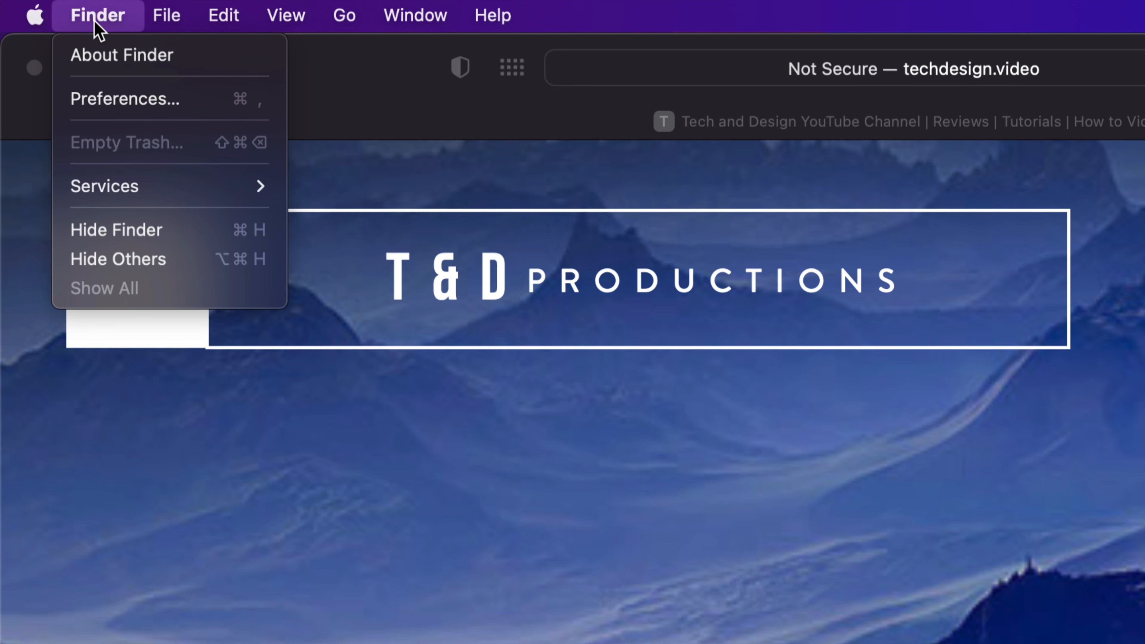
pyautogui.click(132, 99)
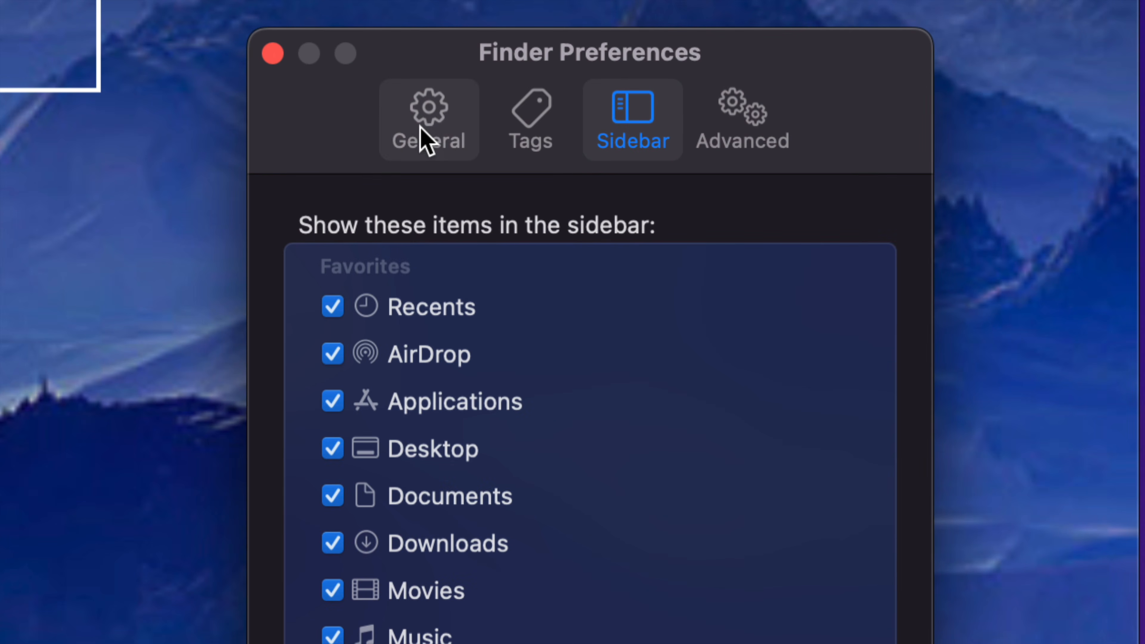
pyautogui.click(424, 140)
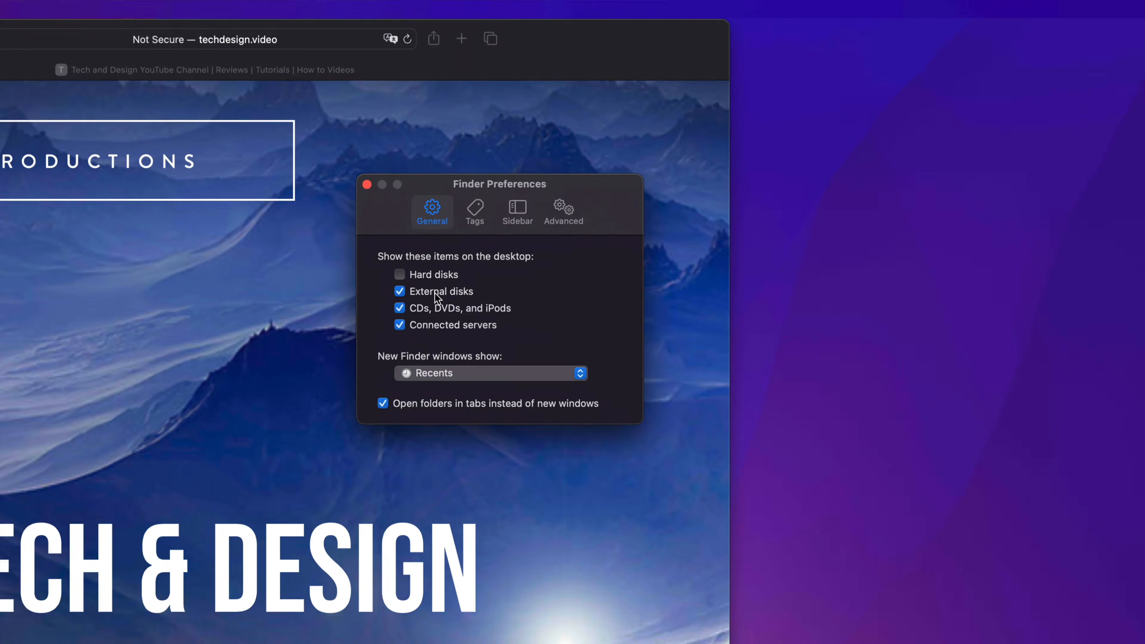
pyautogui.moveTo(514, 107); pyautogui.dragTo(994, 9)
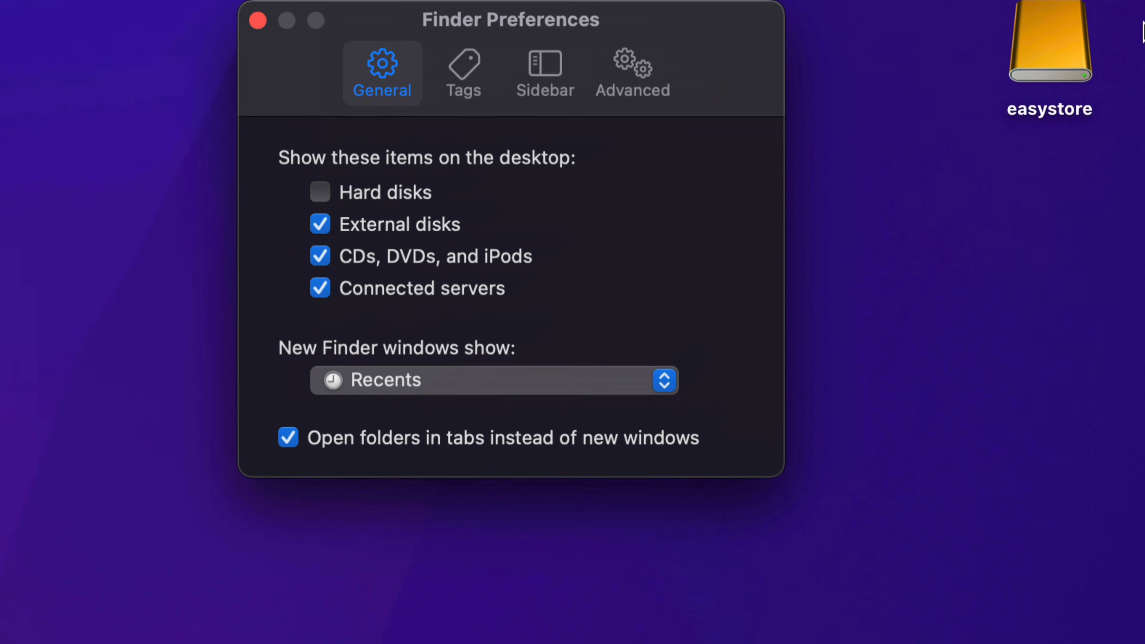
pyautogui.click(261, 299)
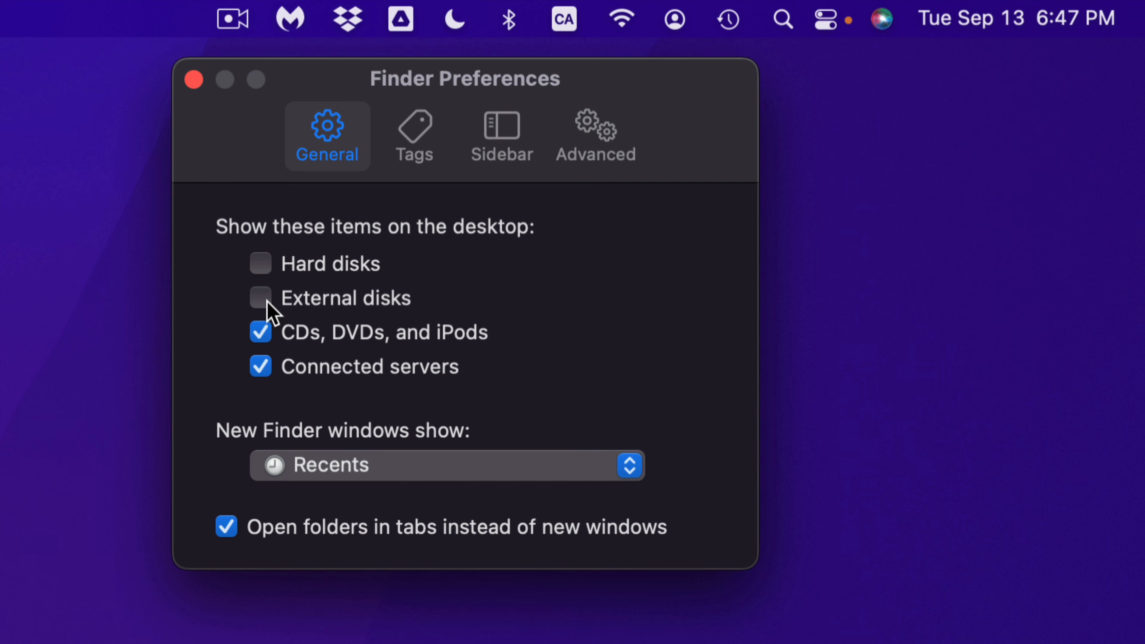
pyautogui.click(265, 301)
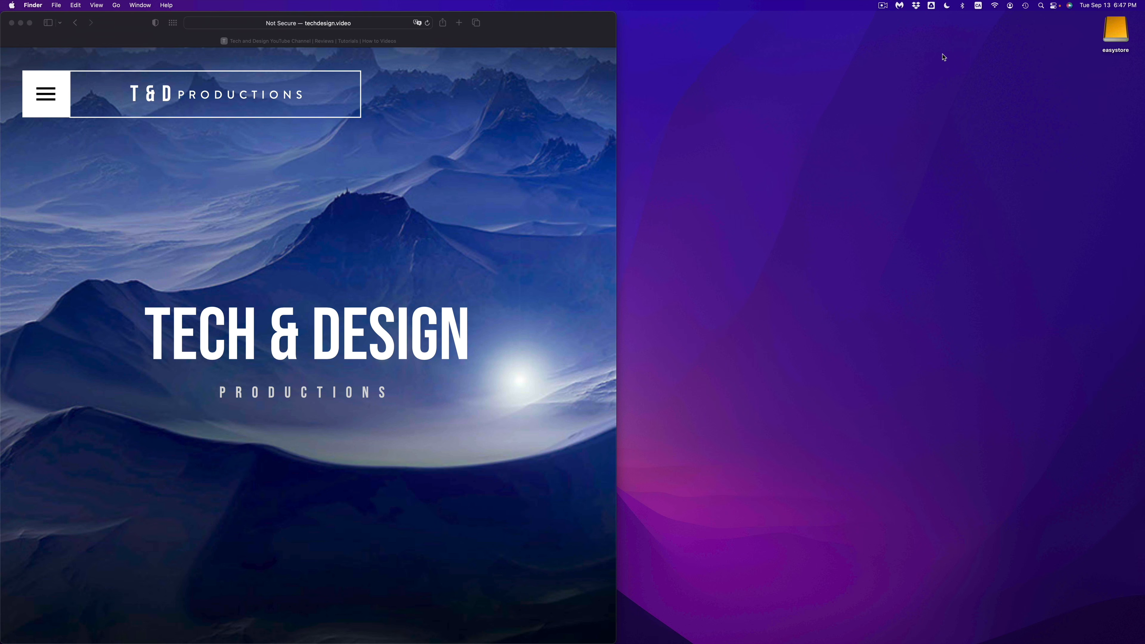
# Step: Search Spotlight for disk utility and open the Disk Utility application
pyautogui.moveTo(860, 643)
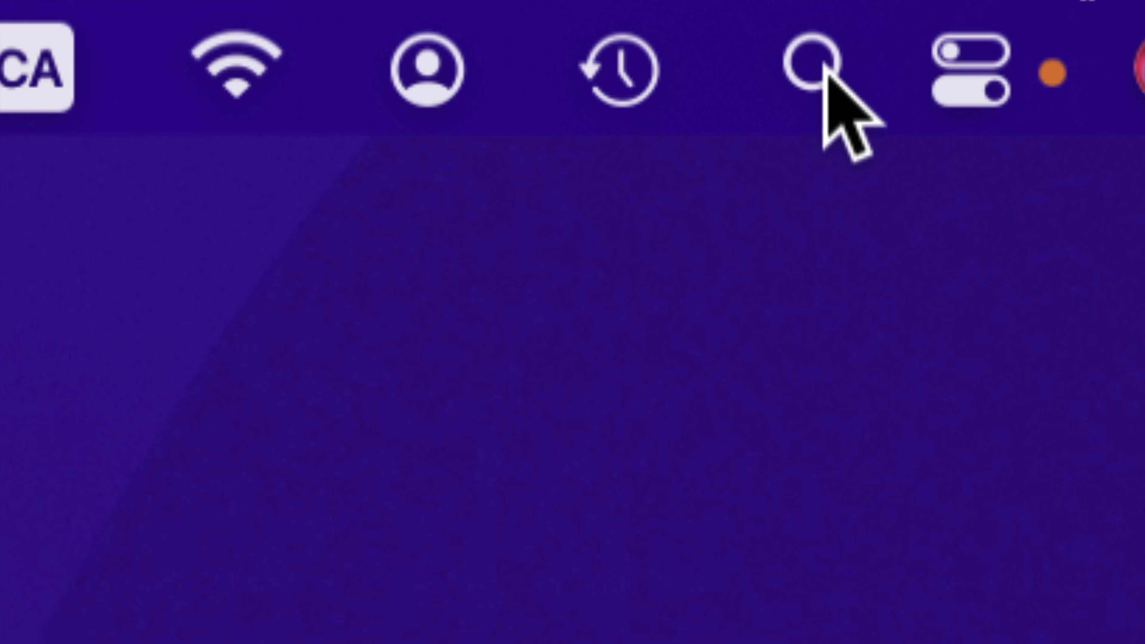
pyautogui.click(814, 67)
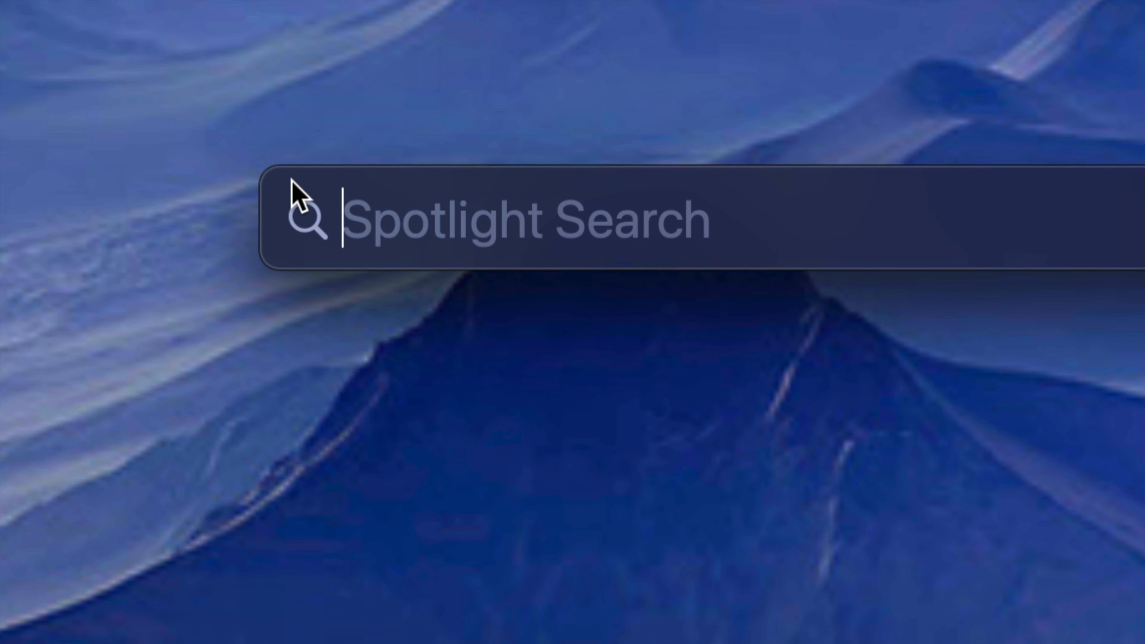
pyautogui.write('disk utility')
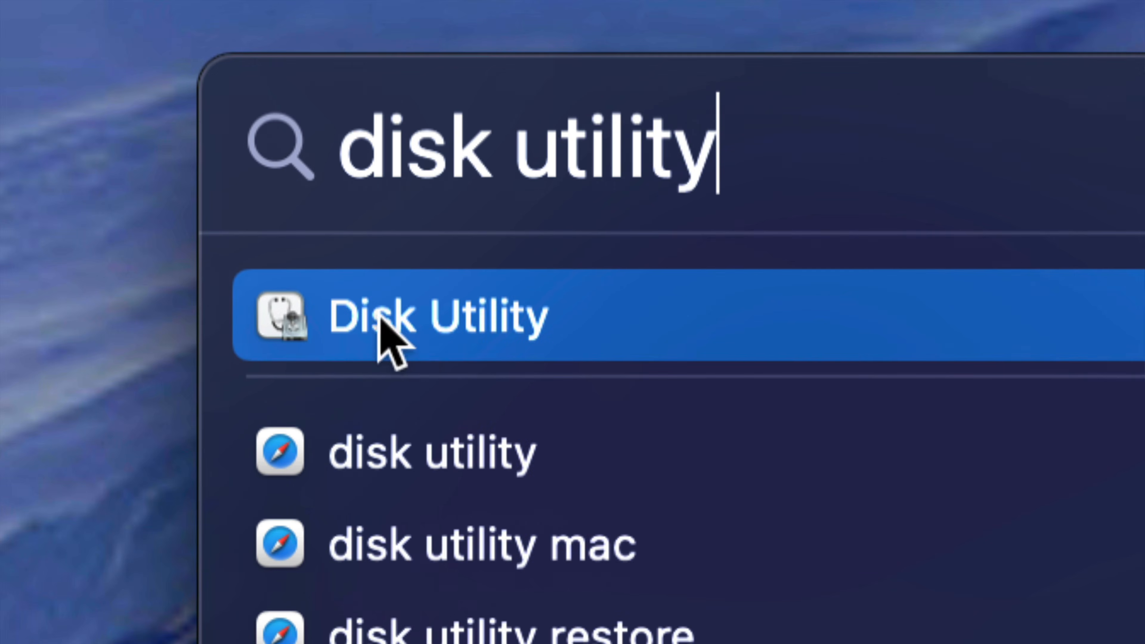
pyautogui.click(395, 320)
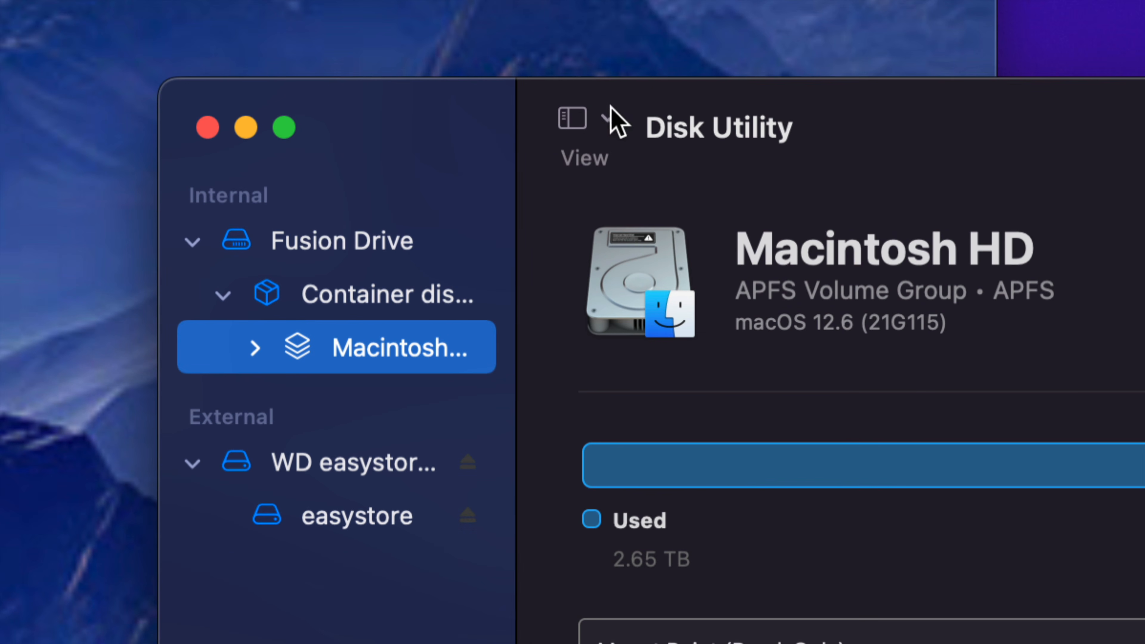
# Step: Switch the Disk Utility drive list to Show Only Volumes and back to Show All Devices
pyautogui.click(607, 118)
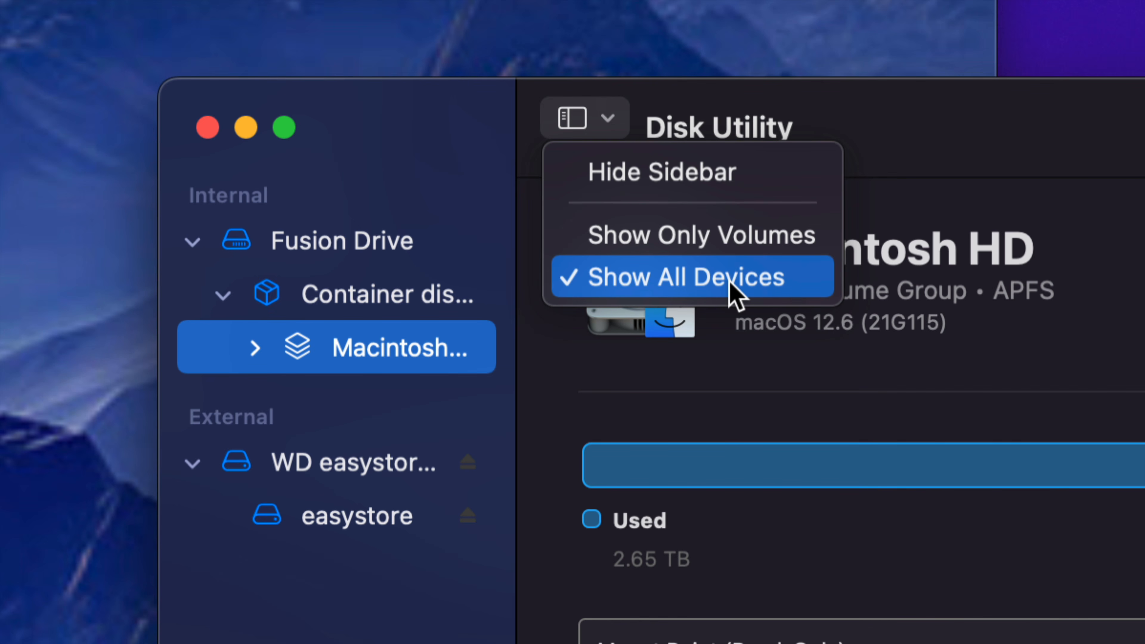
pyautogui.click(649, 241)
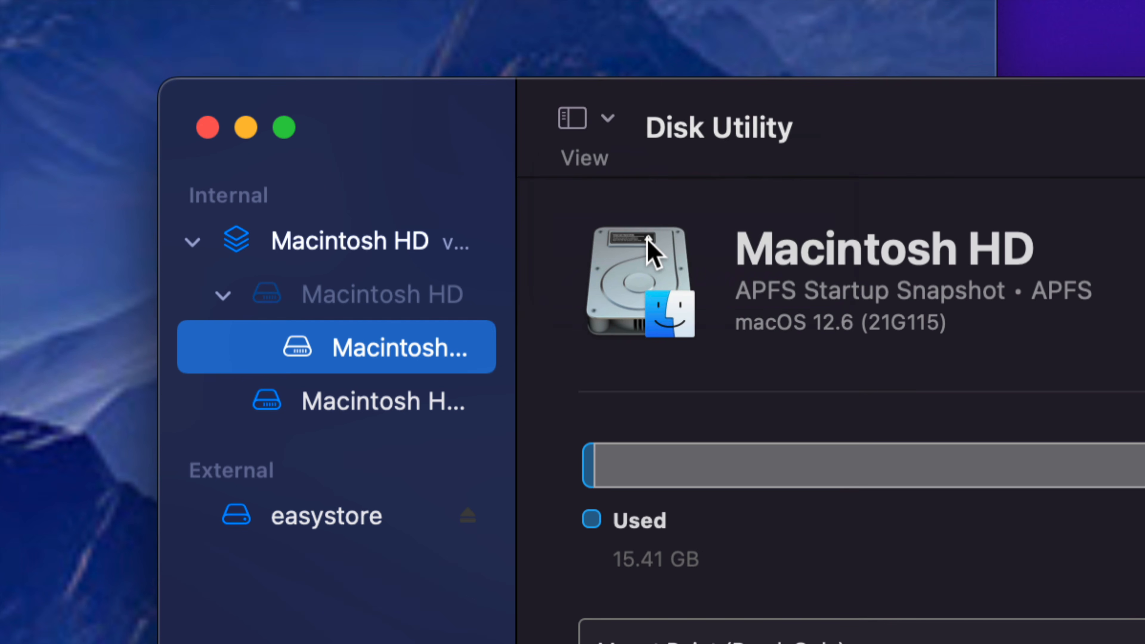
pyautogui.click(607, 118)
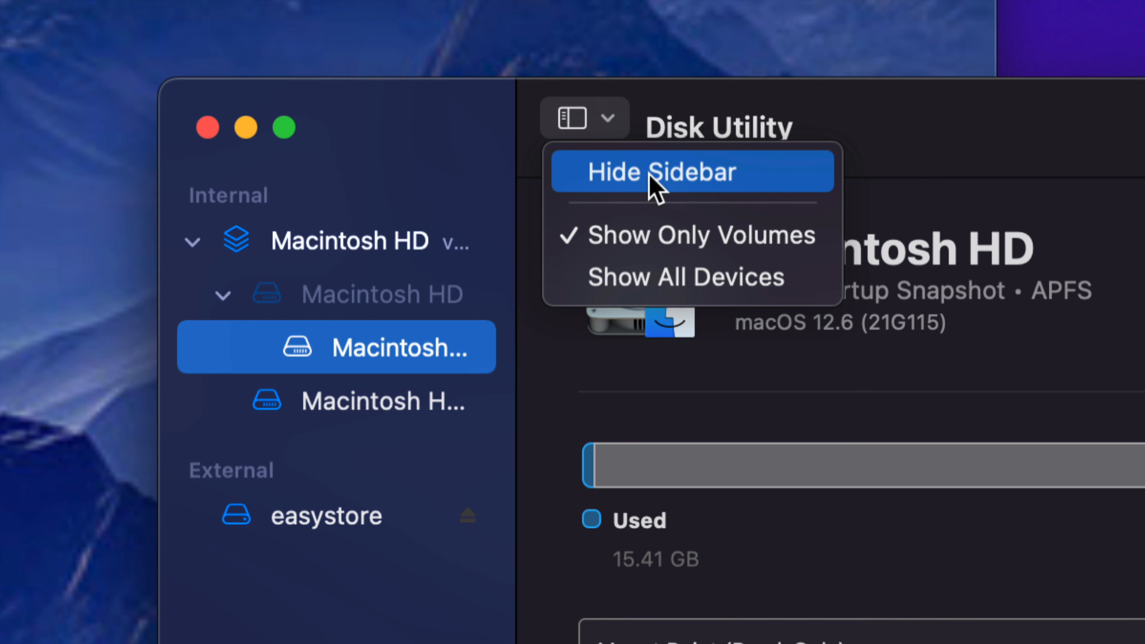
pyautogui.click(636, 279)
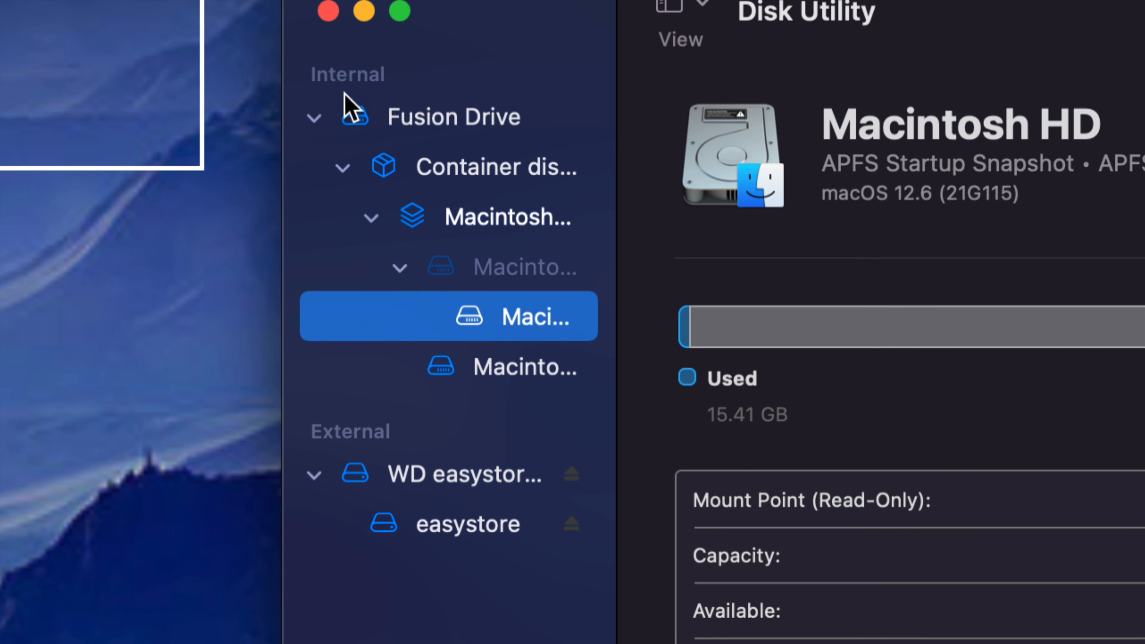
# Step: Set up erasing the WD easystore external drive with the name backup, APFS format and GUID Partition Map scheme
pyautogui.click(312, 118)
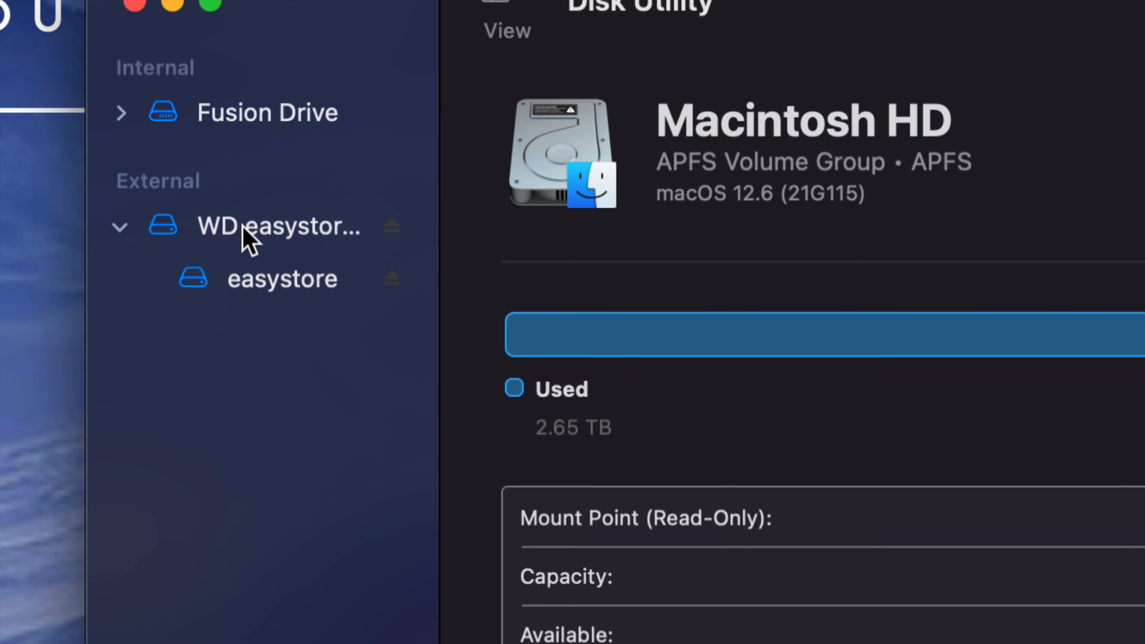
pyautogui.click(487, 233)
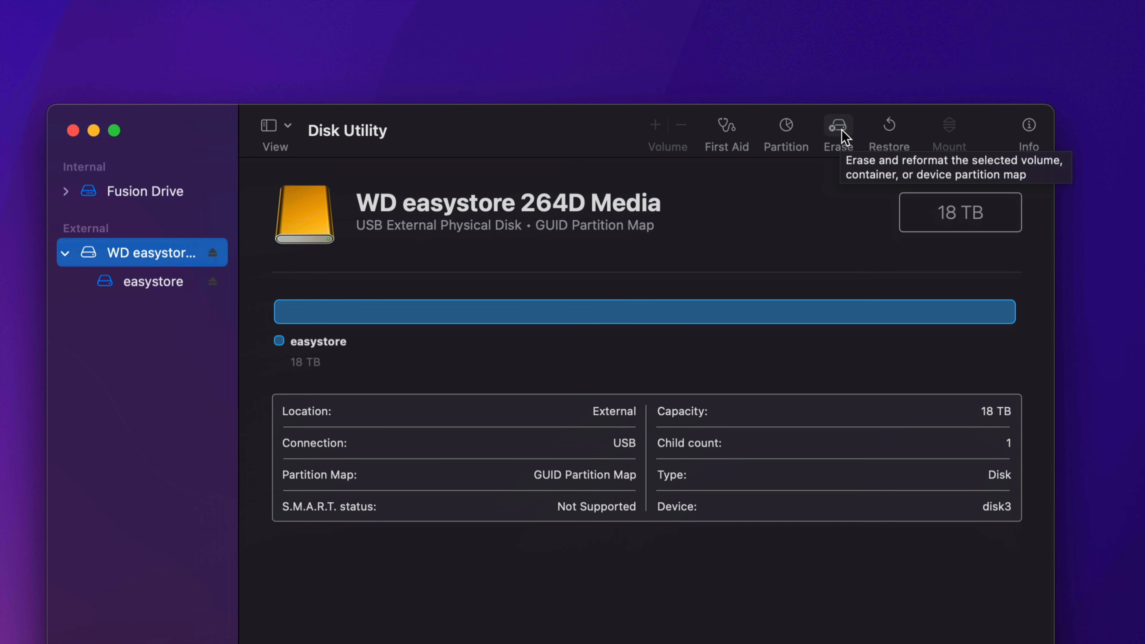
pyautogui.click(838, 127)
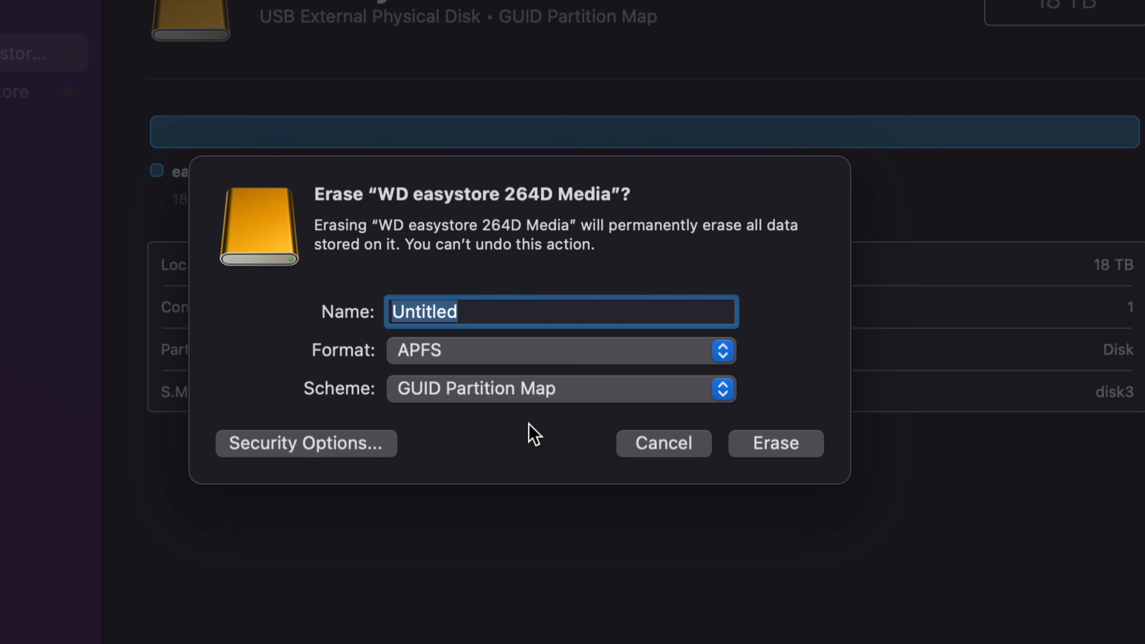
pyautogui.click(448, 361)
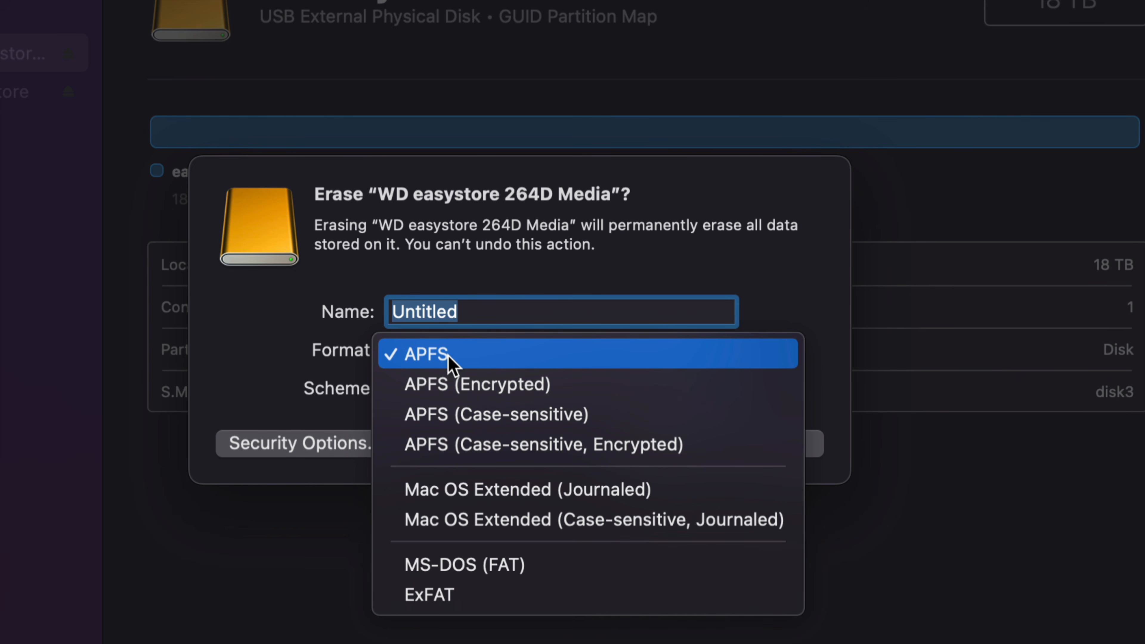
pyautogui.click(451, 356)
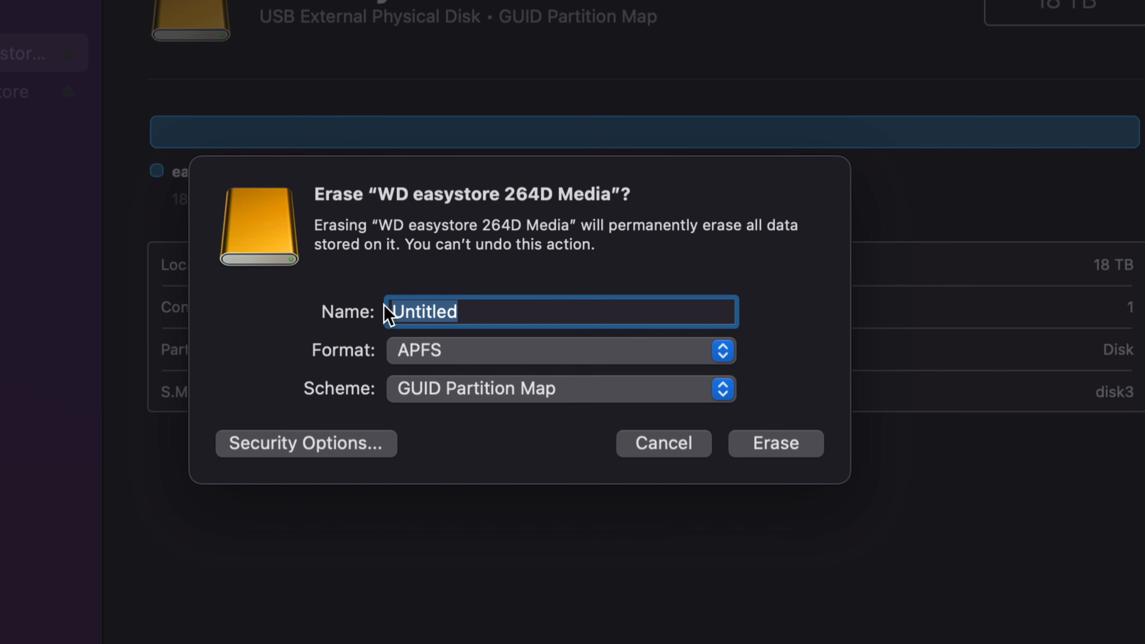
pyautogui.write('backup')
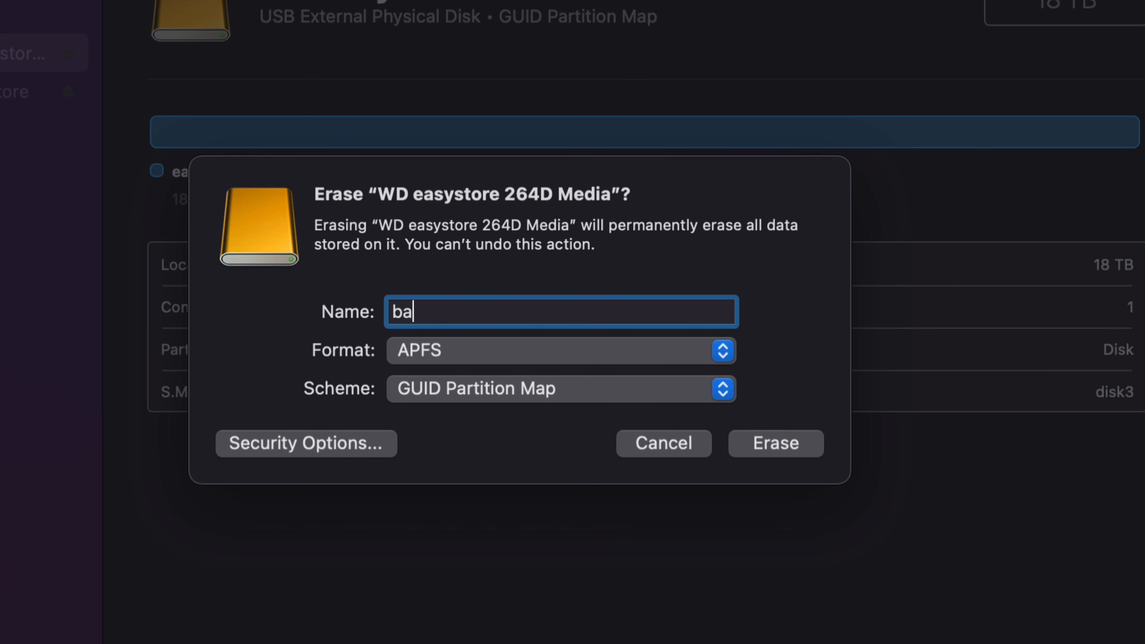
pyautogui.click(524, 396)
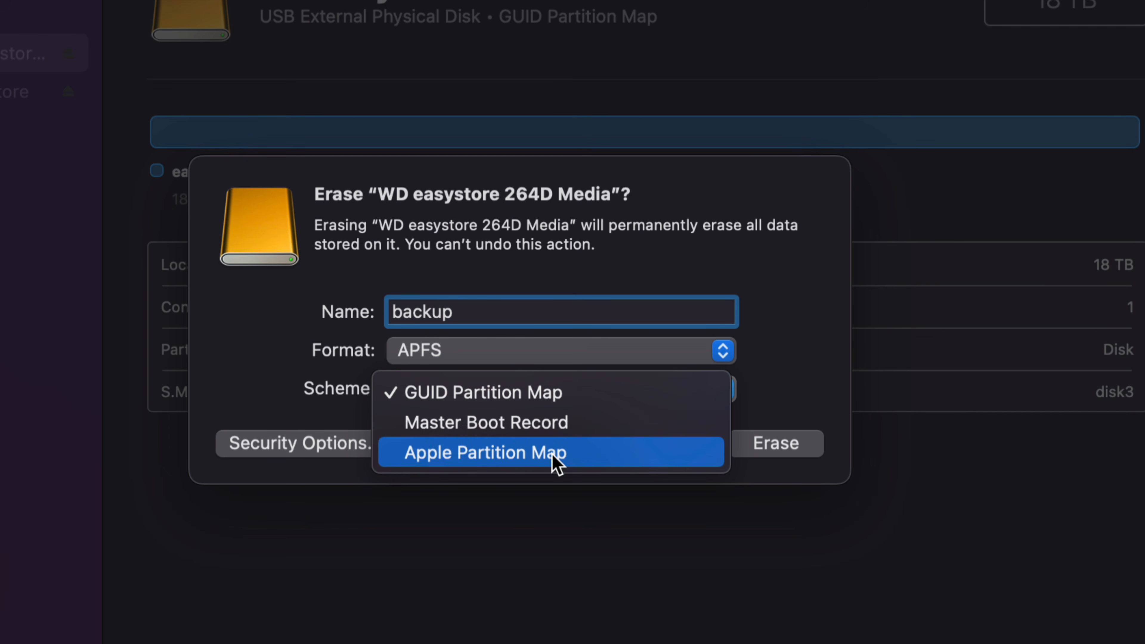
pyautogui.click(541, 395)
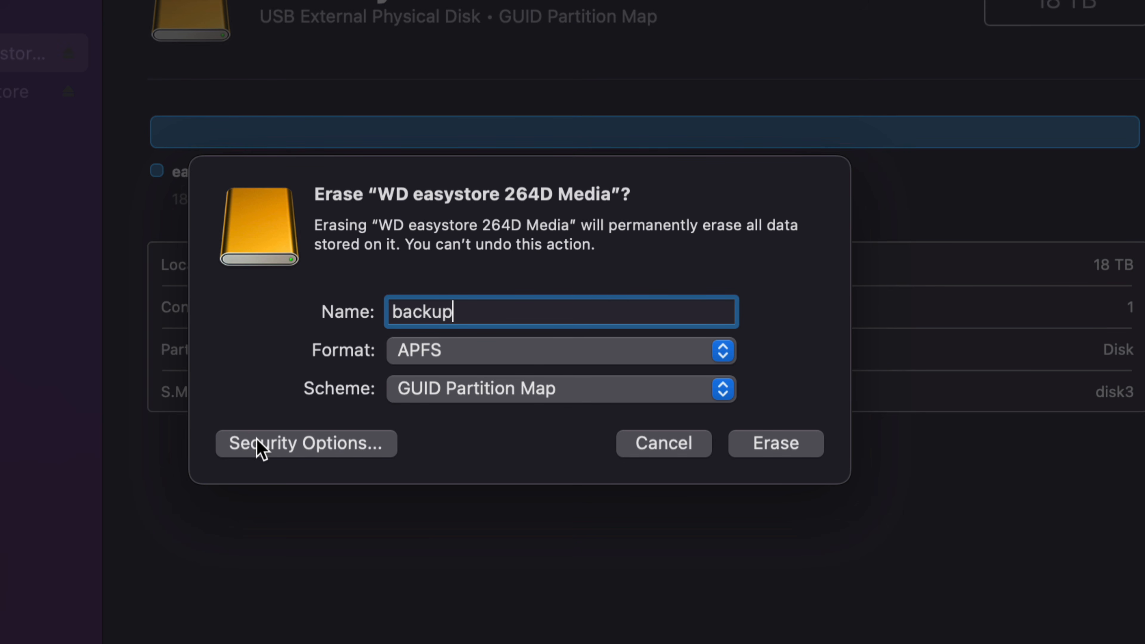
# Step: Set the erase security option to Fastest and erase the WD easystore drive
pyautogui.click(260, 446)
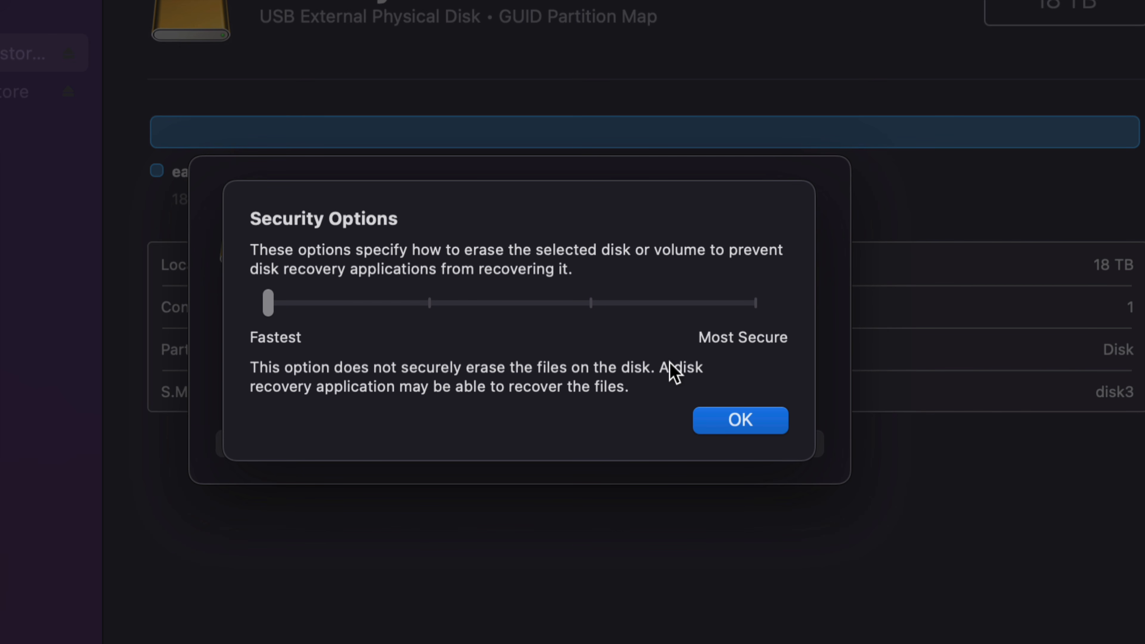
pyautogui.click(430, 306)
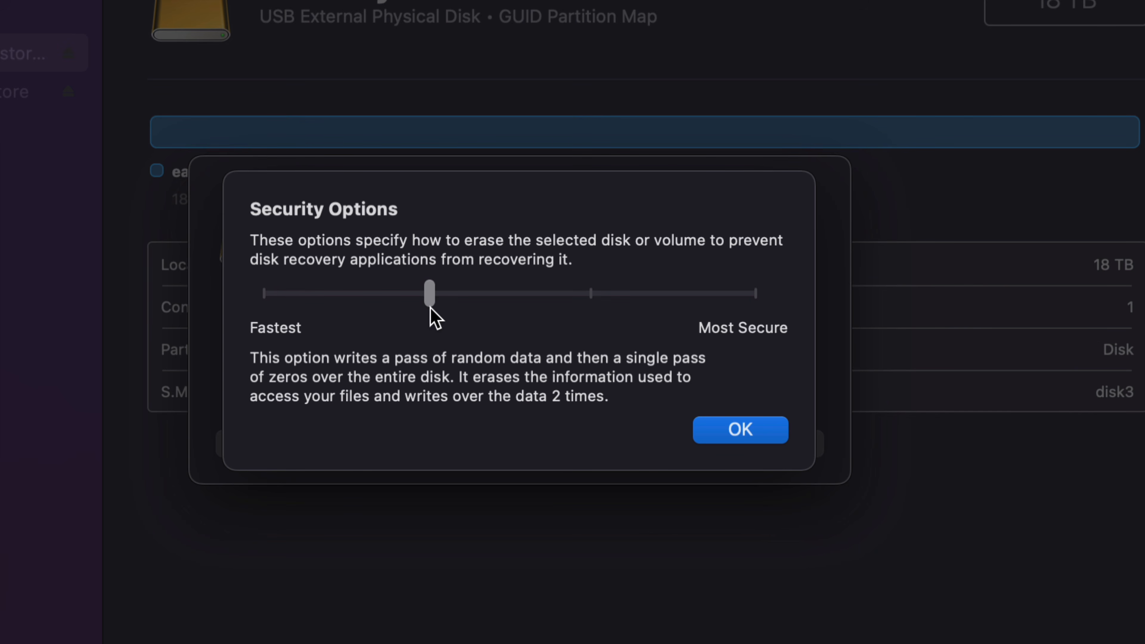
pyautogui.click(269, 297)
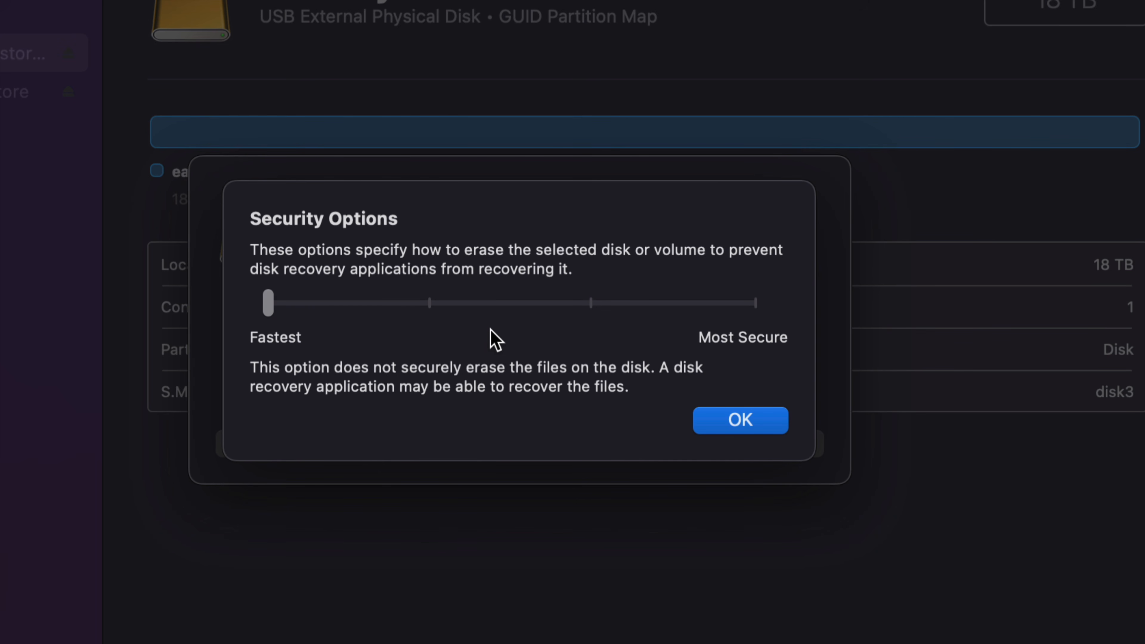
pyautogui.click(741, 420)
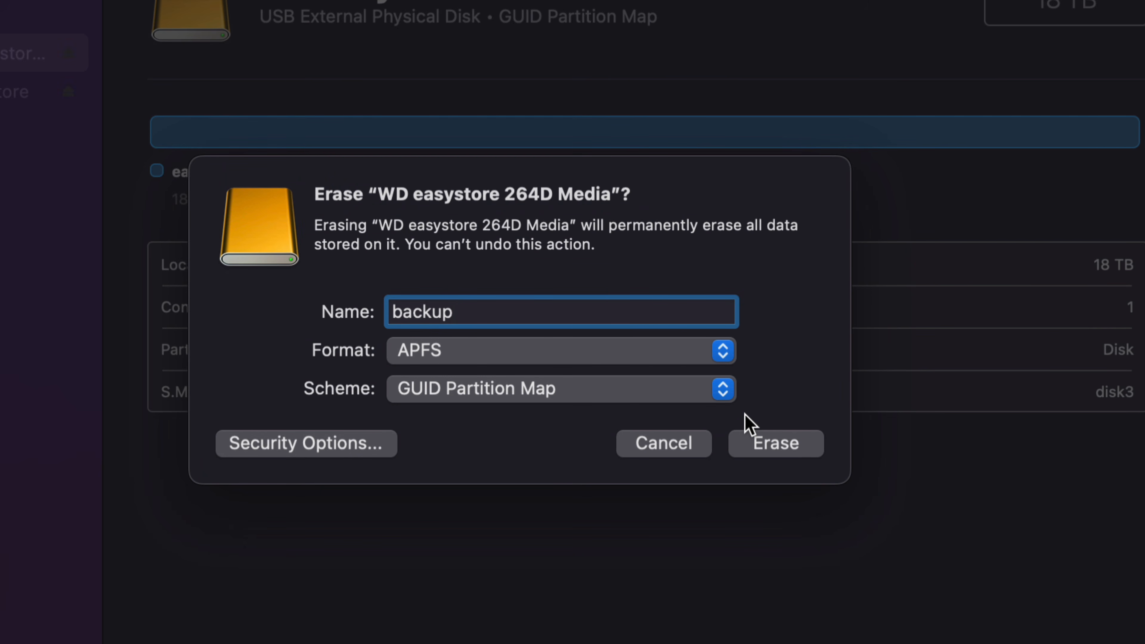
pyautogui.click(794, 456)
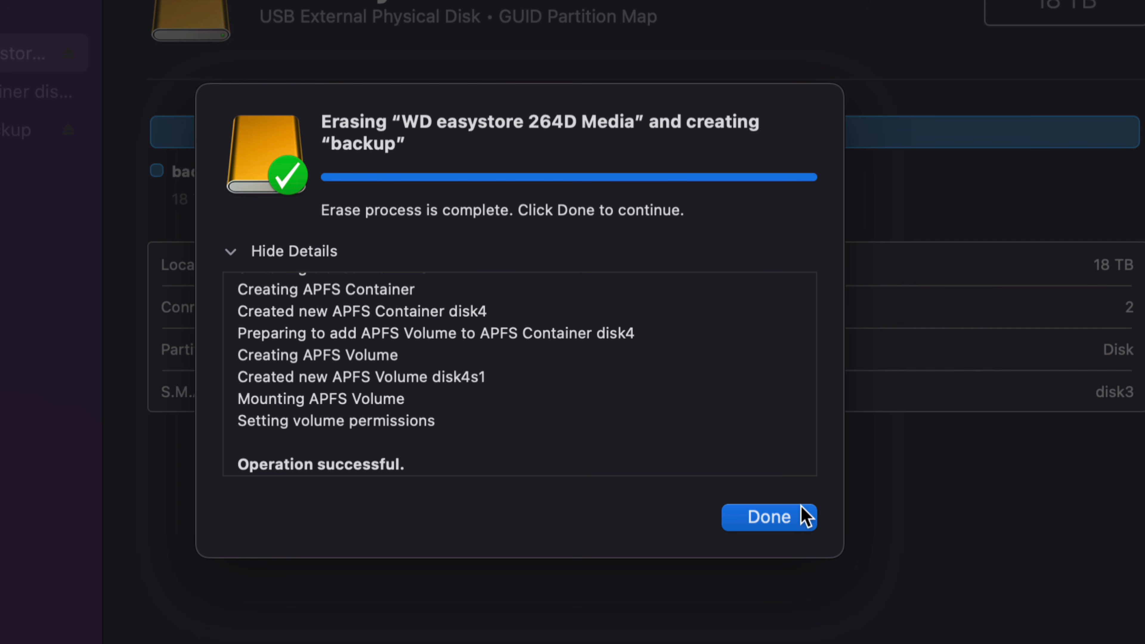
pyautogui.click(782, 523)
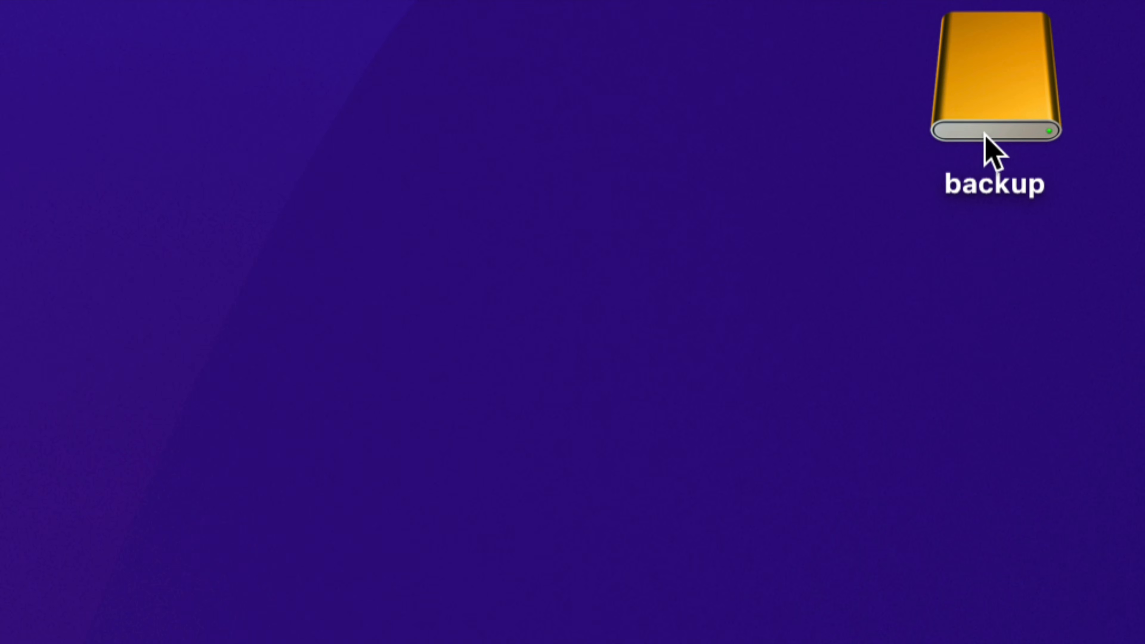
# Step: Open the backup drive from the desktop to view its contents in a Finder window
pyautogui.click(1014, 104)
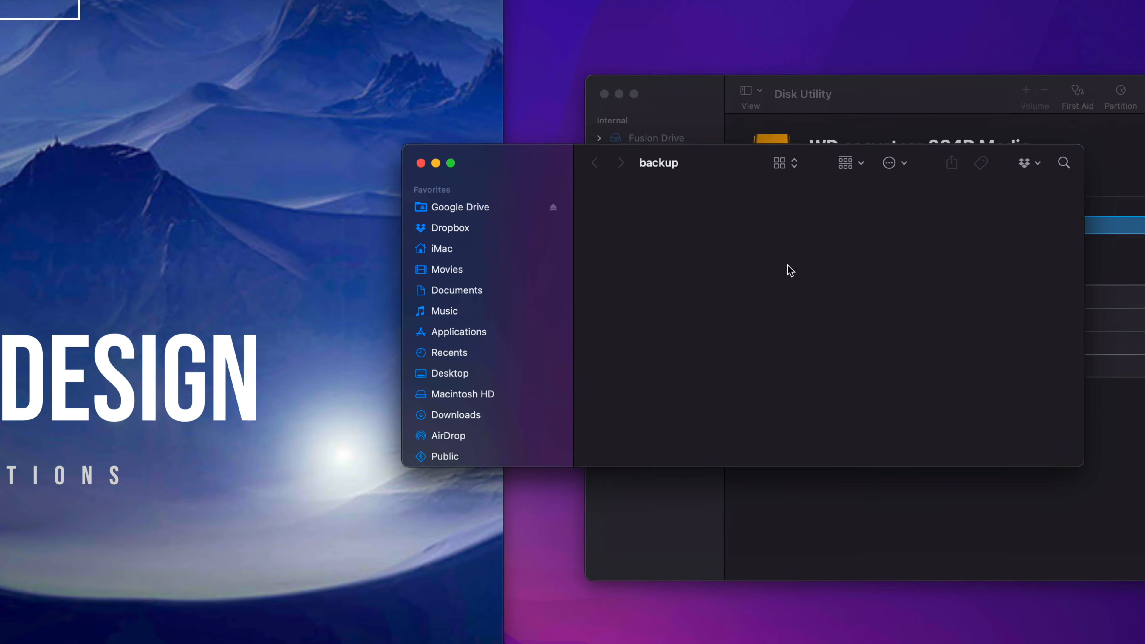
pyautogui.moveTo(535, 178); pyautogui.dragTo(412, 151)
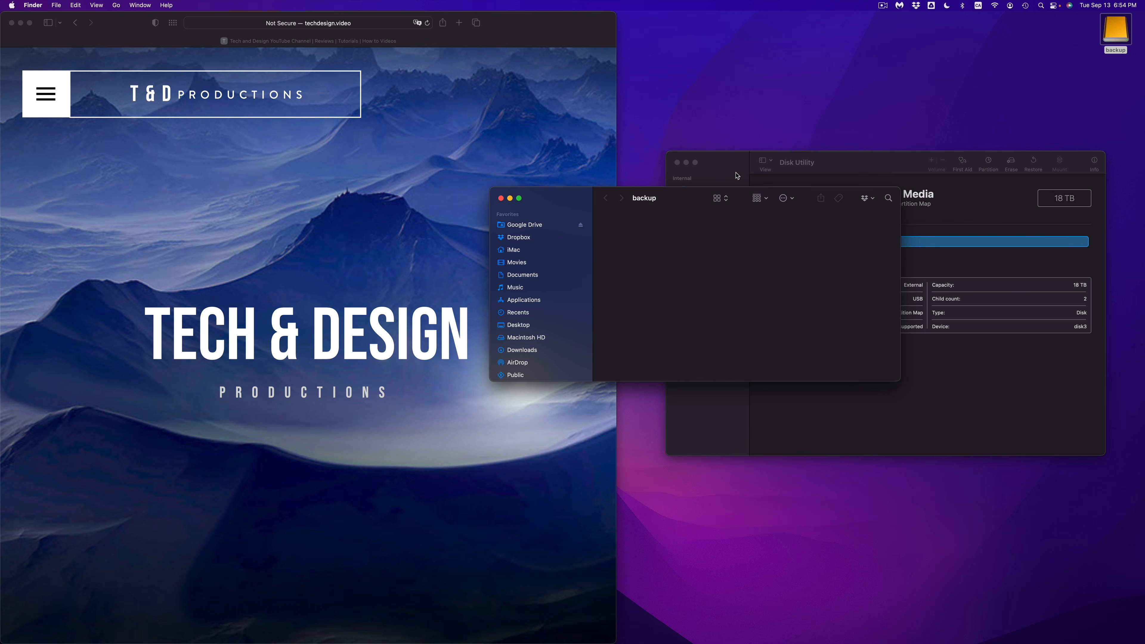
# Step: Arrange the Disk Utility window, the backup Finder window and the desktop video file so they no longer overlap
pyautogui.moveTo(738, 175); pyautogui.dragTo(745, 37)
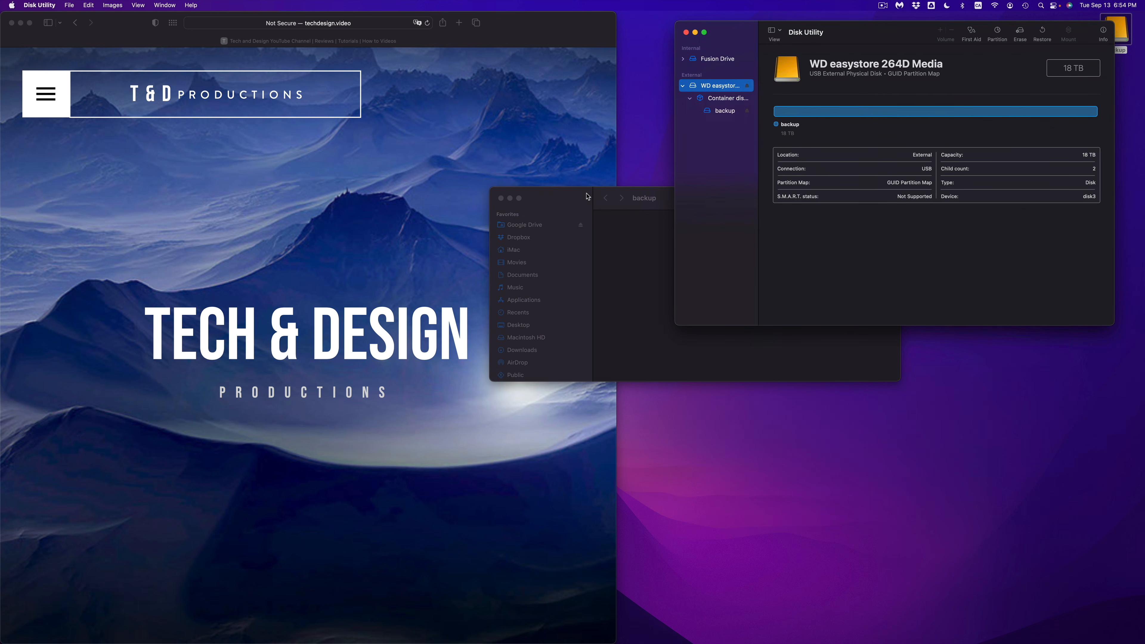
pyautogui.click(569, 201)
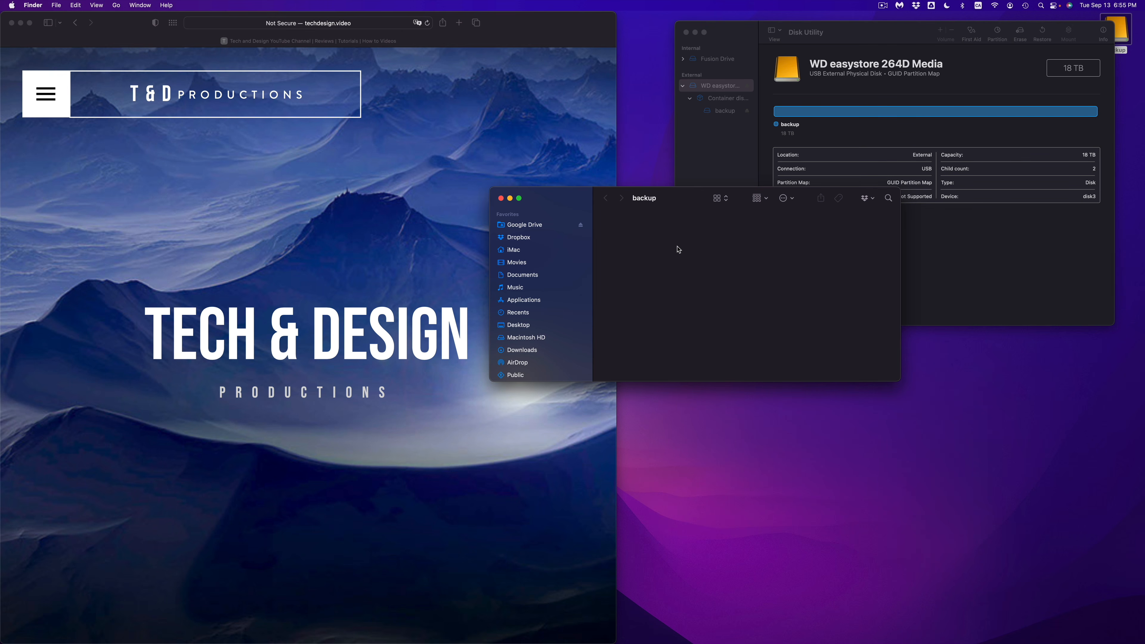
pyautogui.moveTo(703, 193); pyautogui.dragTo(694, 315)
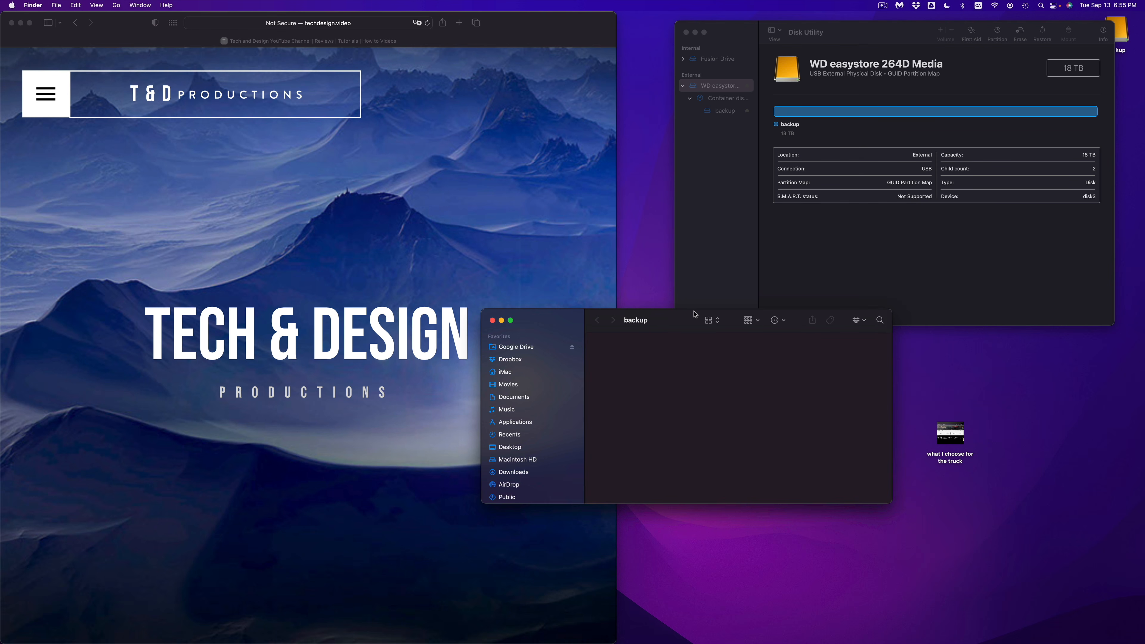
pyautogui.moveTo(694, 314); pyautogui.dragTo(720, 321)
pyautogui.click(956, 443)
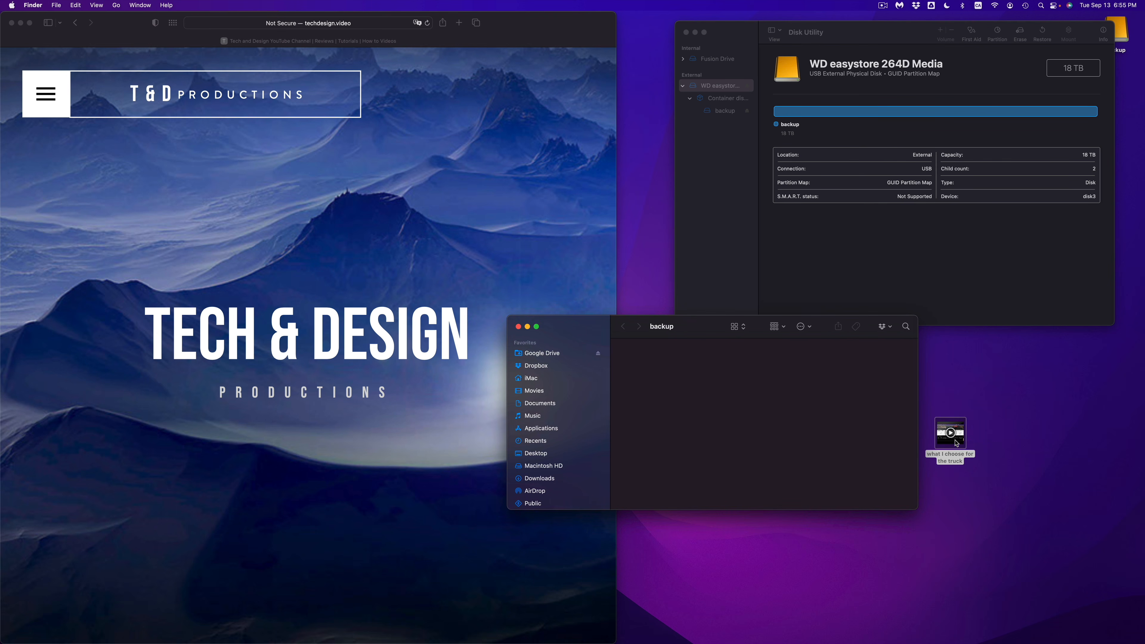
pyautogui.moveTo(957, 443); pyautogui.dragTo(993, 398)
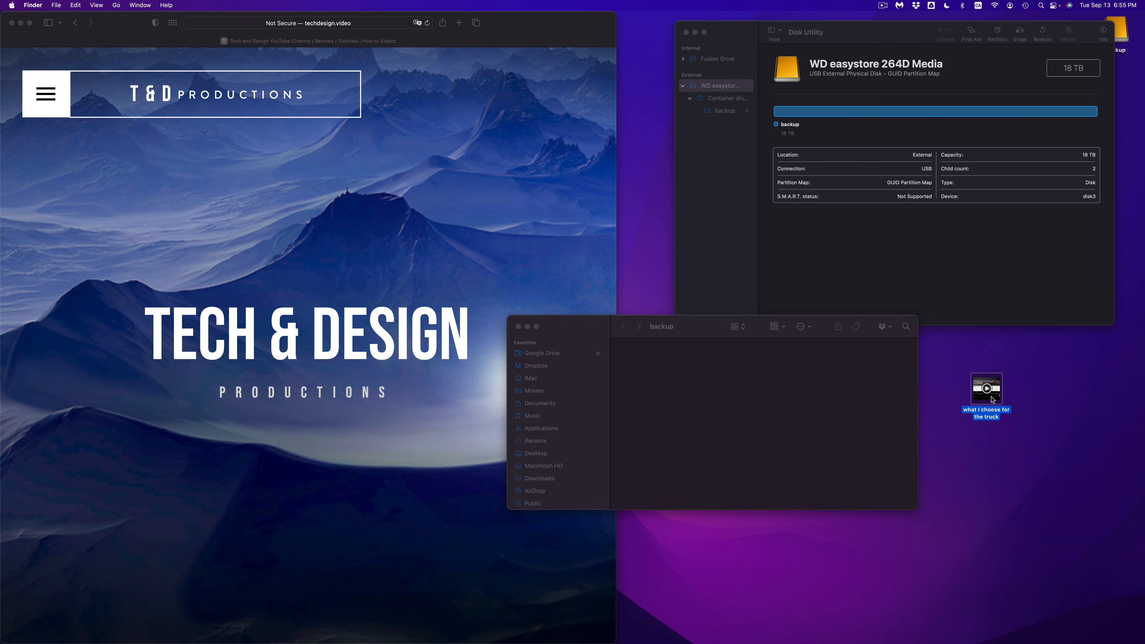
# Step: Create a new folder on the desktop and copy it and the "what I choose for the truck" file to the backup drive
pyautogui.click(1024, 400)
pyautogui.rightClick(1024, 399)
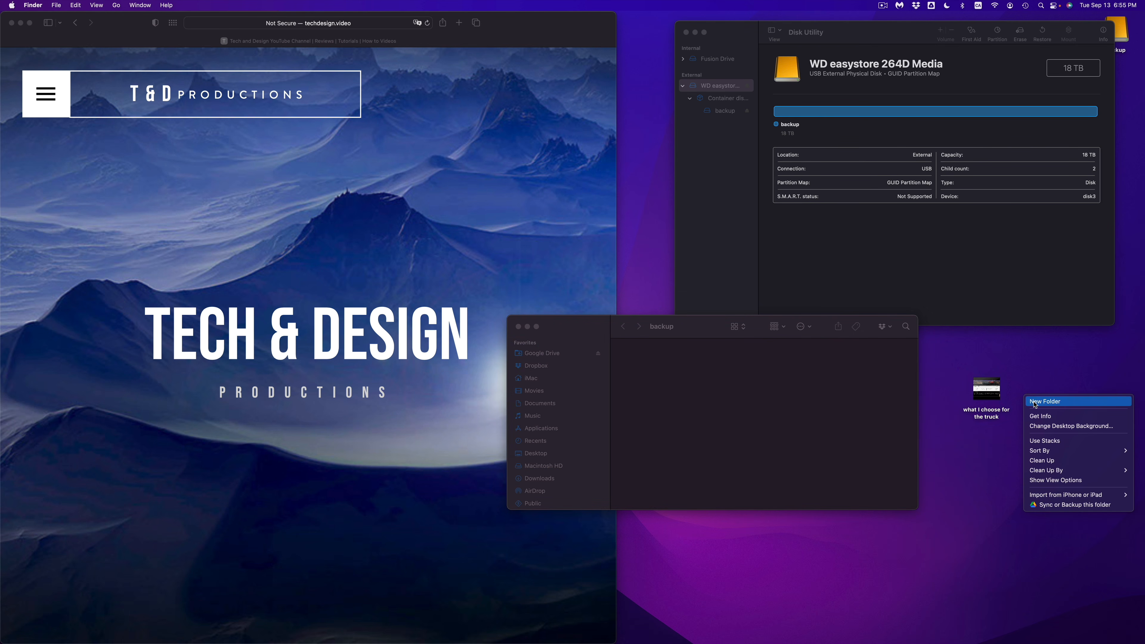
pyautogui.click(1041, 403)
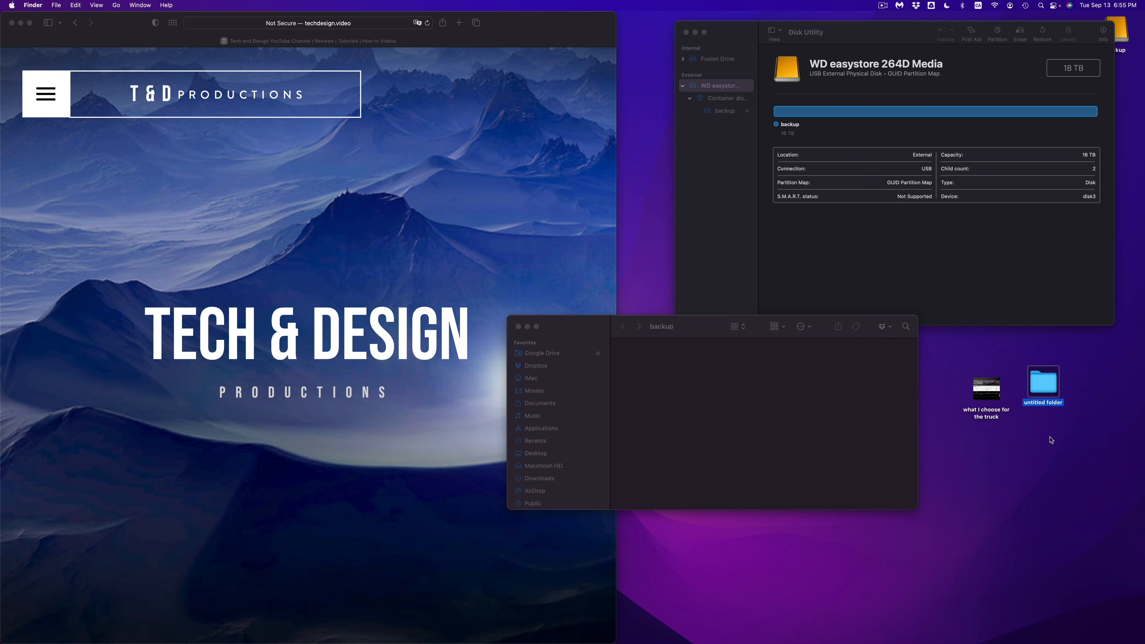
pyautogui.moveTo(1044, 383); pyautogui.dragTo(745, 351)
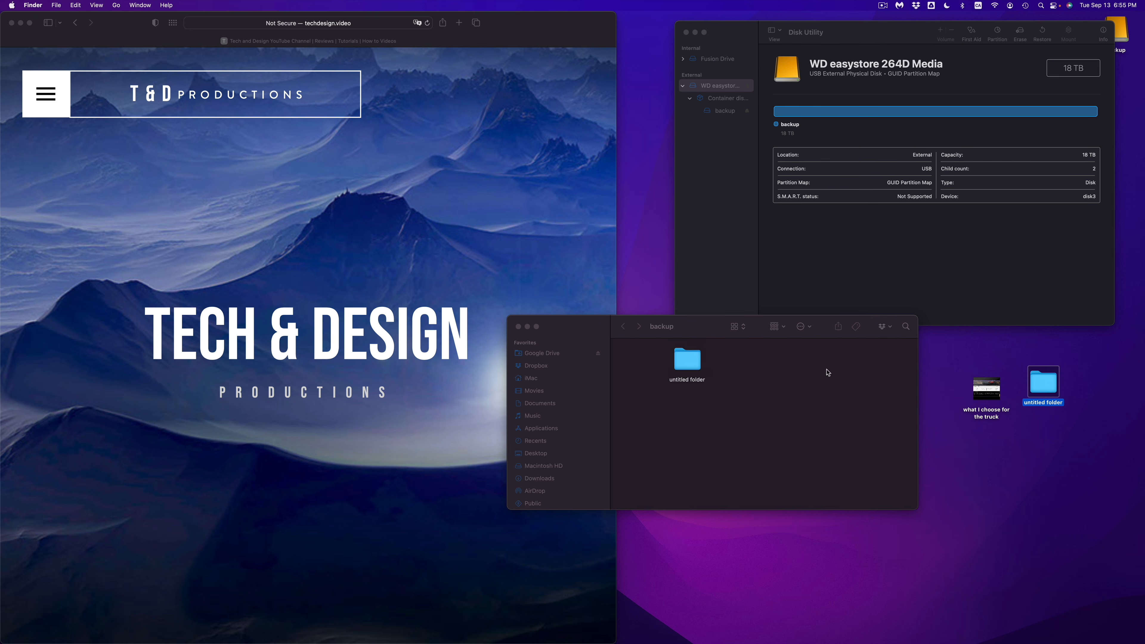
pyautogui.moveTo(986, 388); pyautogui.dragTo(751, 368)
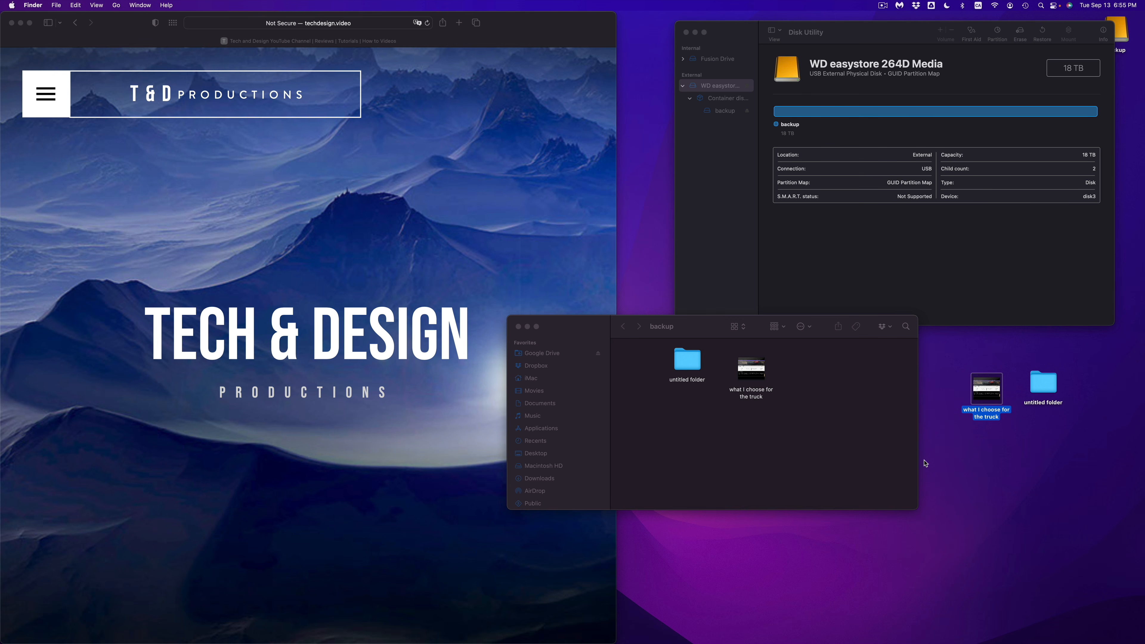
# Step: Rename the untitled folder on the desktop as 21321312
pyautogui.click(1042, 406)
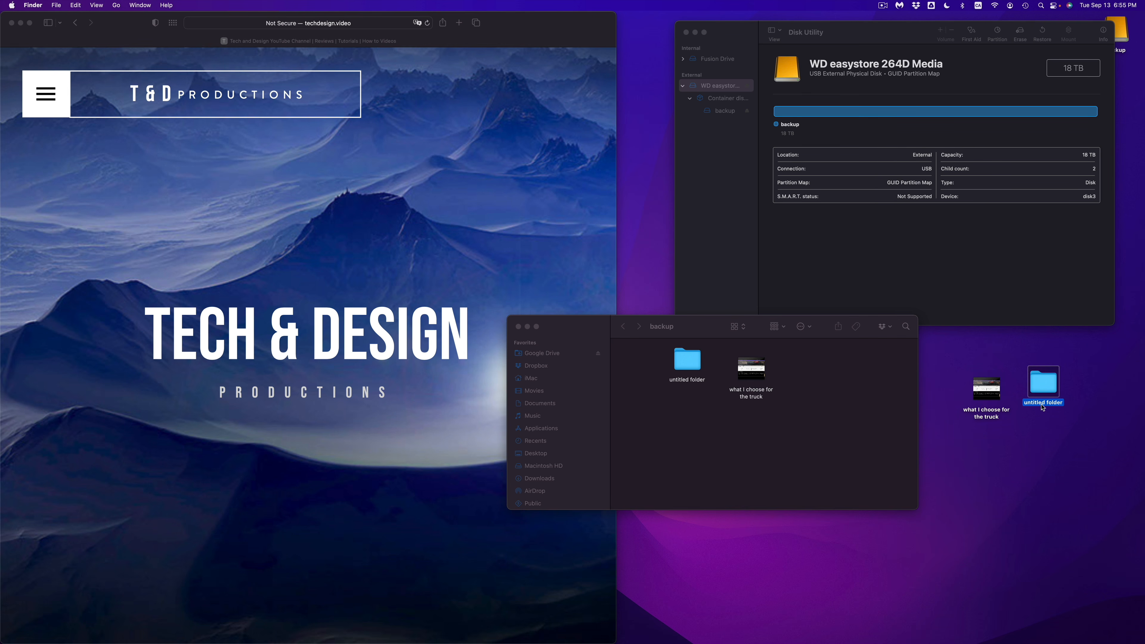
pyautogui.press('Return')
pyautogui.write('21321312')
pyautogui.click(1068, 433)
# Step: Copy and paste the 21321312 folder into the backup drive and place the copy below the untitled folder
pyautogui.click(1043, 382)
pyautogui.click(836, 415)
pyautogui.press('super+v')
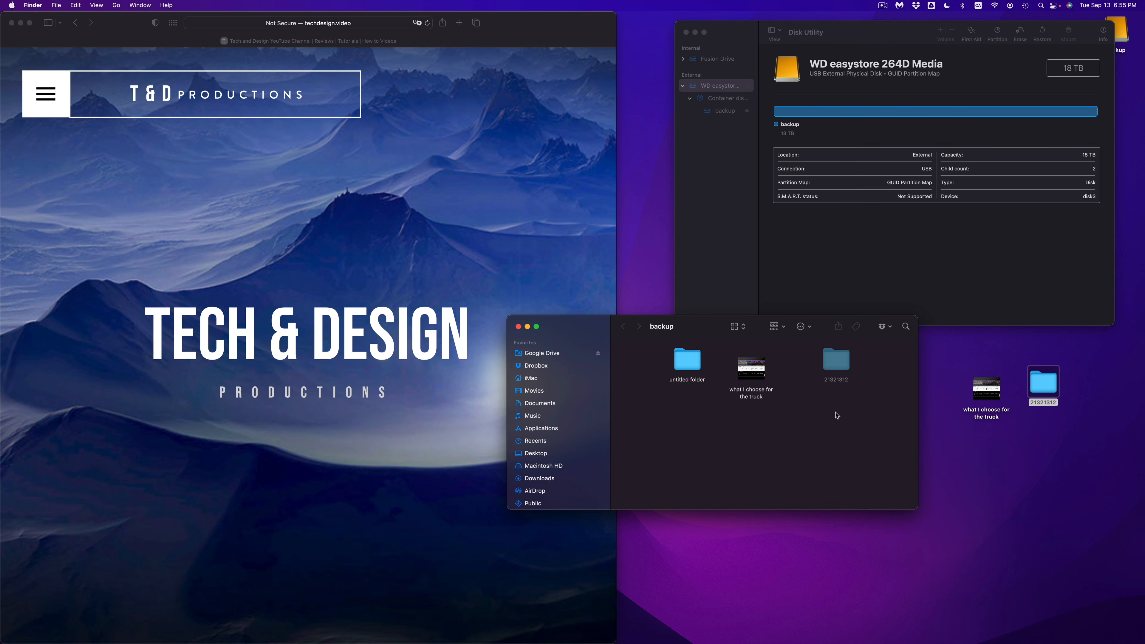
pyautogui.moveTo(842, 356); pyautogui.dragTo(691, 405)
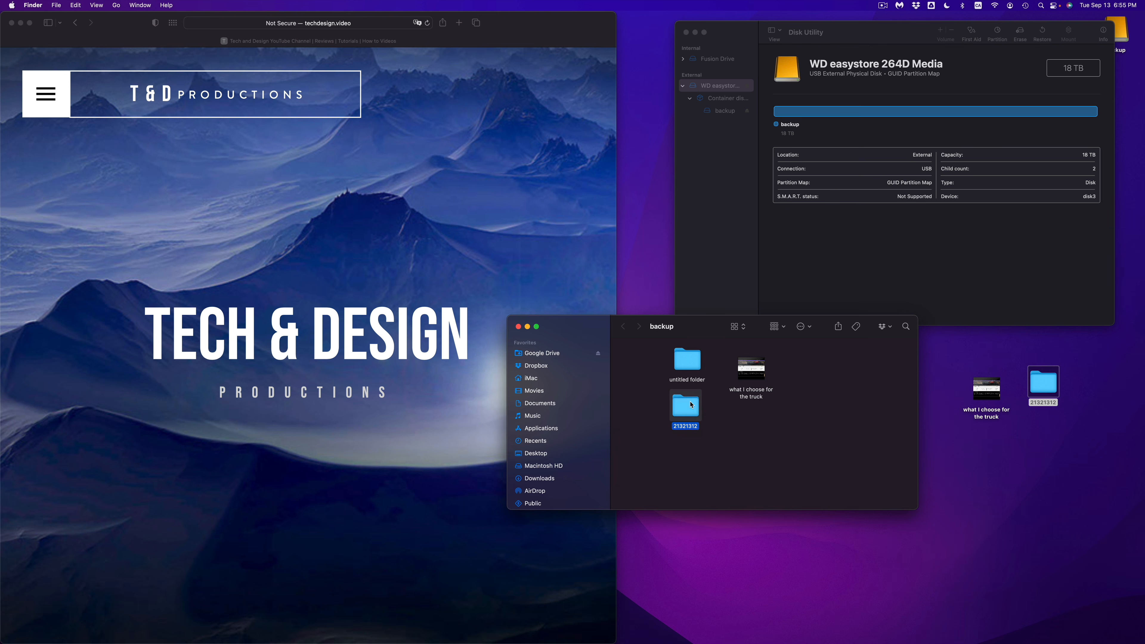
pyautogui.click(993, 465)
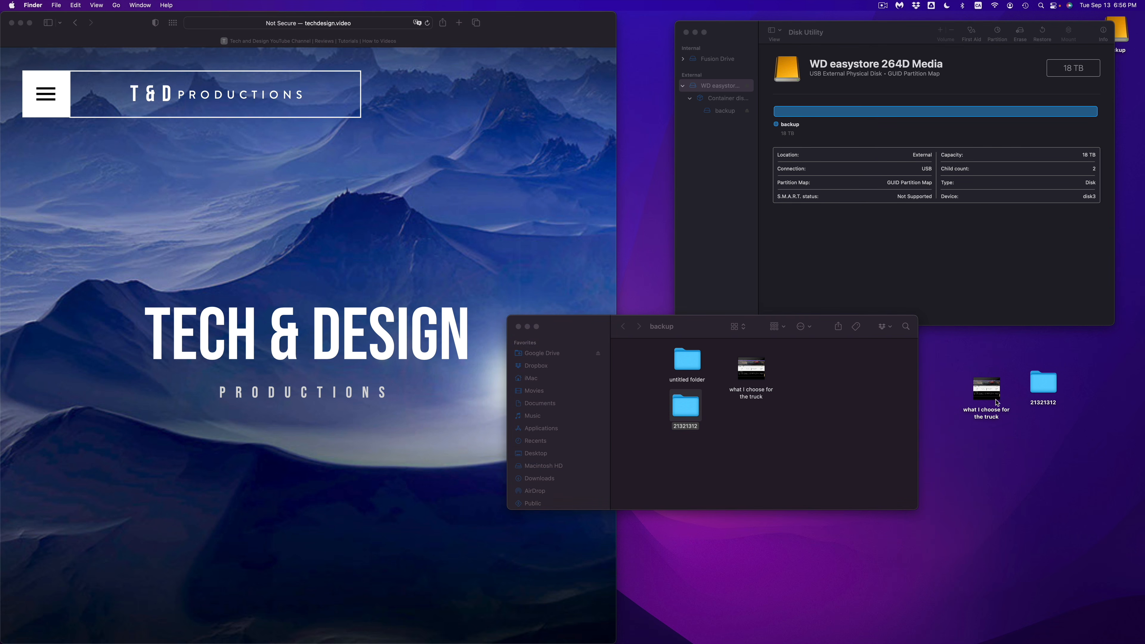
# Step: Rename the 21321312 folder on the desktop as asdasdsad
pyautogui.click(1048, 387)
pyautogui.press('Return')
pyautogui.write('asdasdsad')
pyautogui.click(1066, 423)
# Step: Copy the asdasdsad folder from the desktop and paste it into the backup drive beside the video file
pyautogui.rightClick(1041, 384)
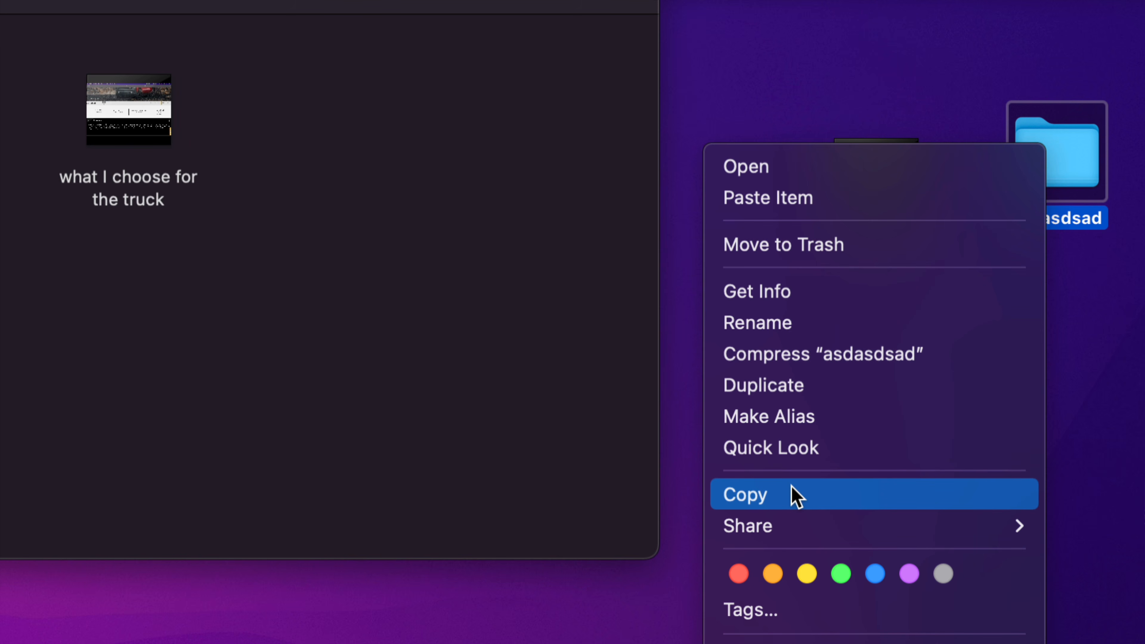
pyautogui.click(795, 496)
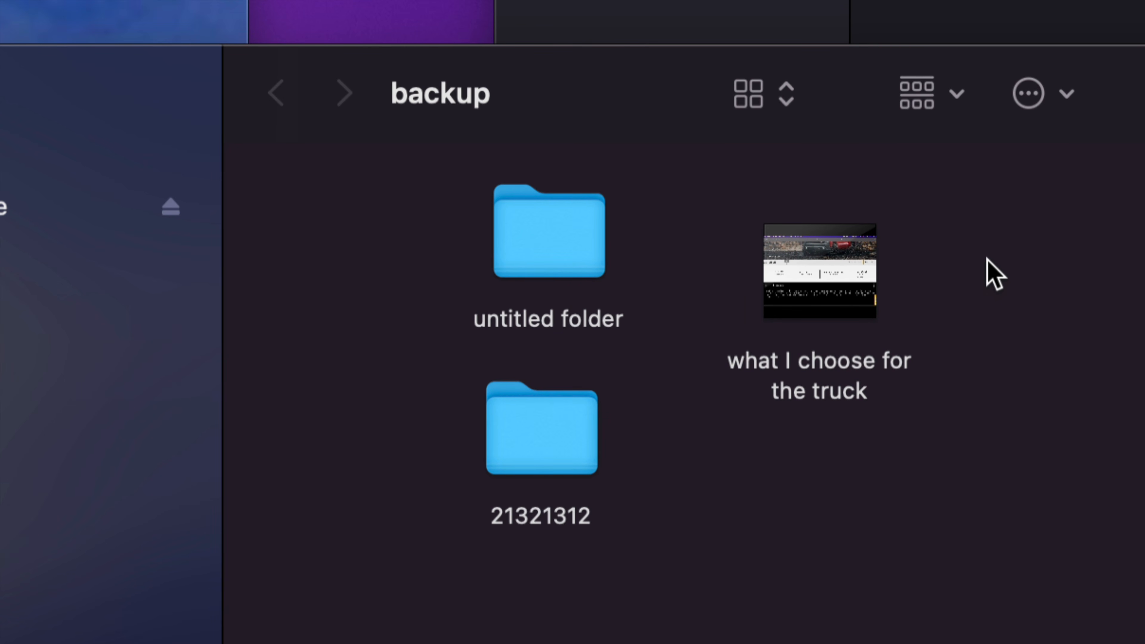
pyautogui.rightClick(992, 273)
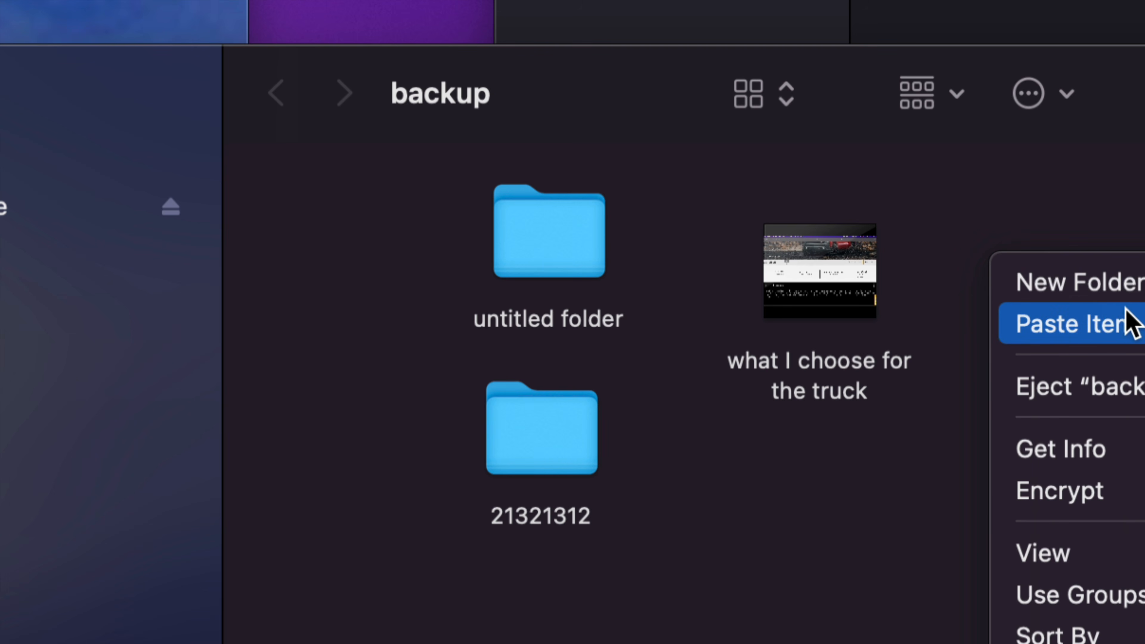
pyautogui.click(999, 325)
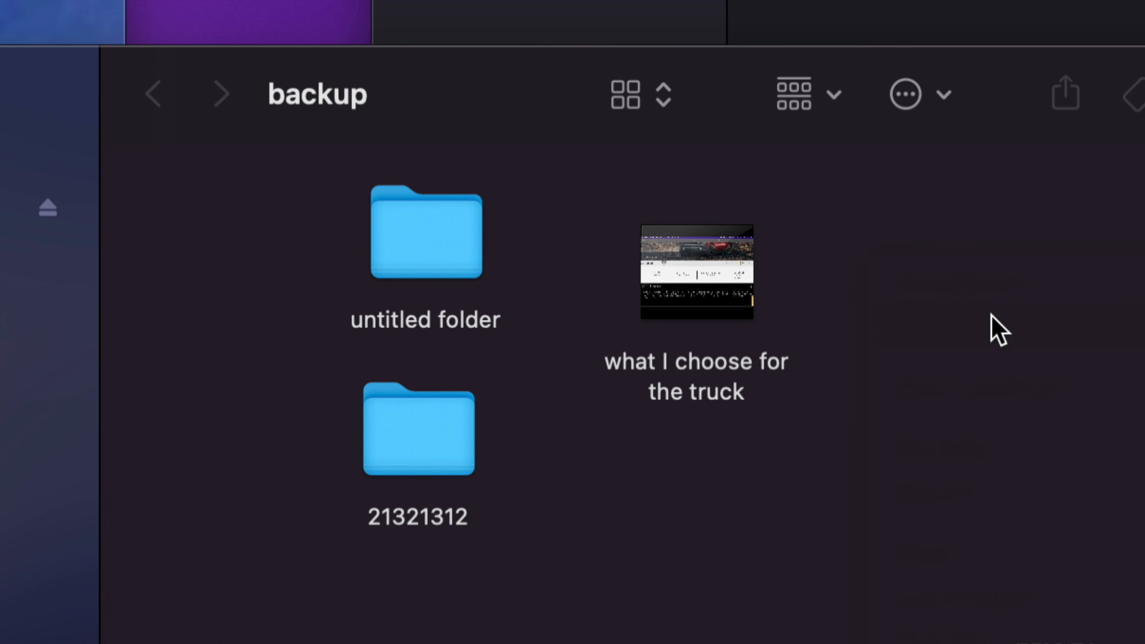
pyautogui.moveTo(1068, 266); pyautogui.dragTo(881, 298)
pyautogui.click(958, 309)
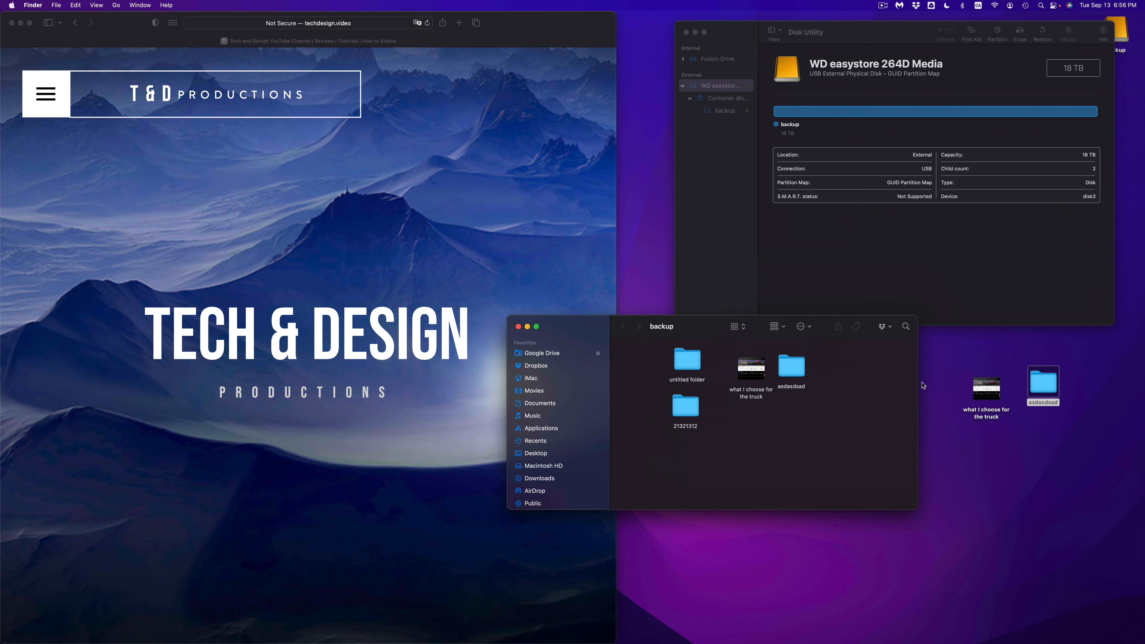
# Step: Move the asdasdsad folder on the desktop to the Trash
pyautogui.moveTo(945, 388); pyautogui.dragTo(1041, 408)
pyautogui.click(1065, 418)
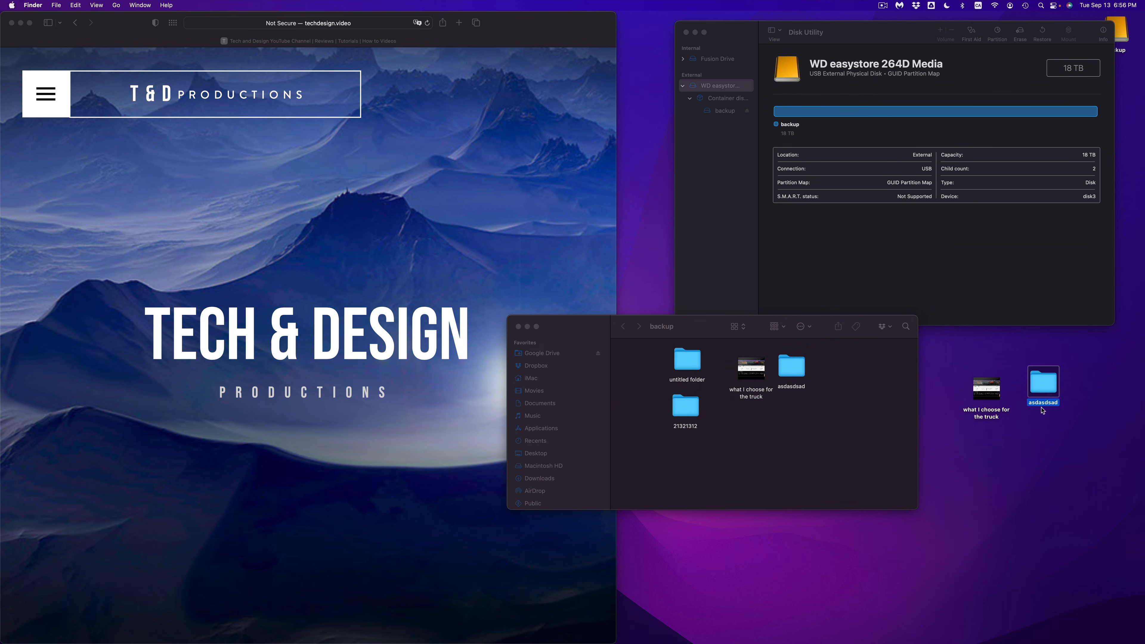
pyautogui.press('super+BackSpace')
# Step: Reposition the backup Finder window, select all four items on the drive and move them to the Trash
pyautogui.moveTo(608, 329); pyautogui.dragTo(579, 327)
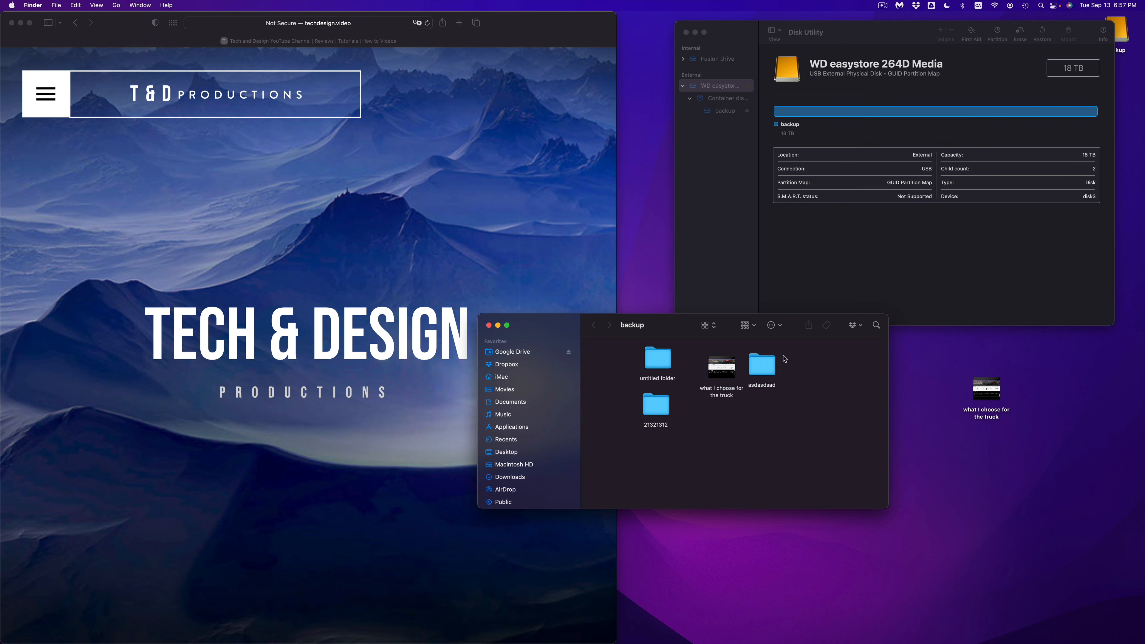
pyautogui.moveTo(729, 357)
pyautogui.moveTo(669, 326); pyautogui.dragTo(676, 351)
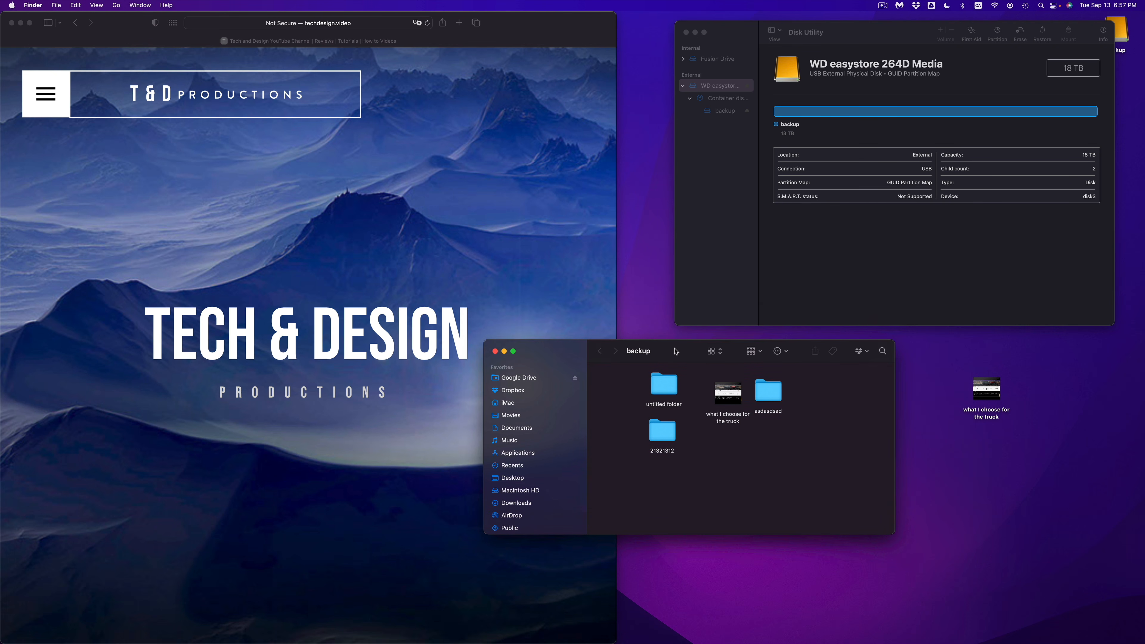
pyautogui.moveTo(731, 392)
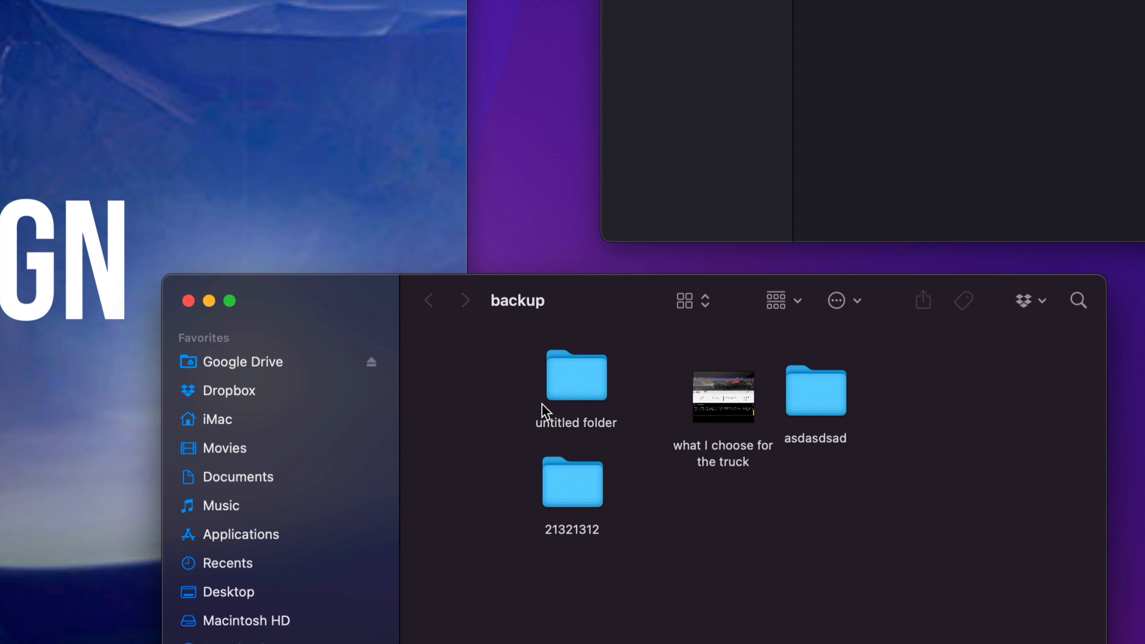
pyautogui.moveTo(640, 387); pyautogui.dragTo(775, 449)
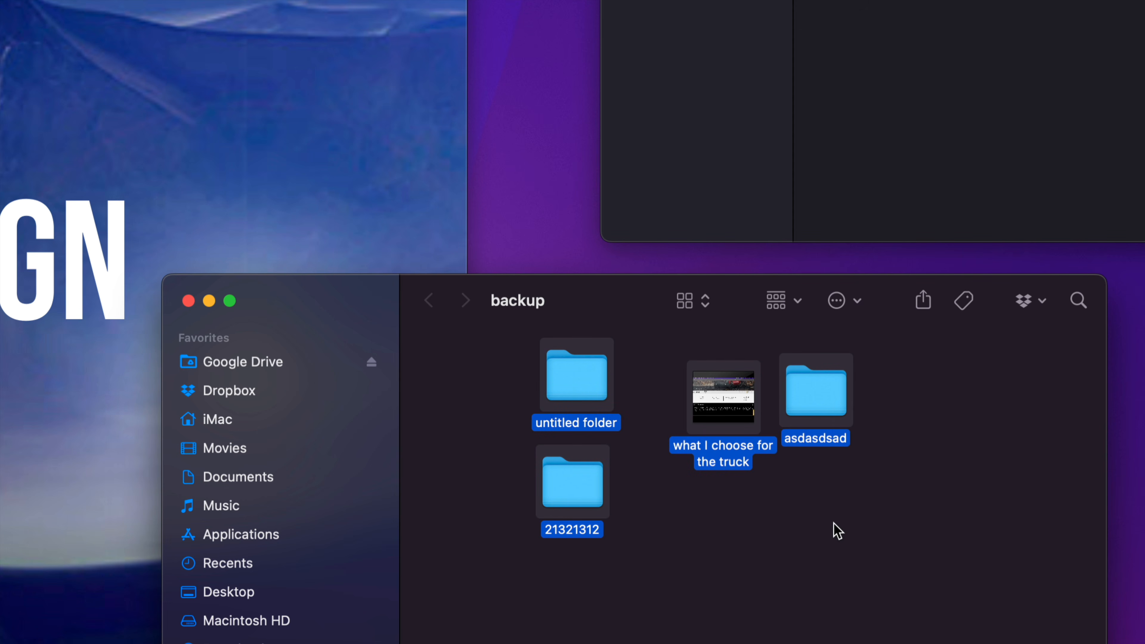
pyautogui.rightClick(810, 377)
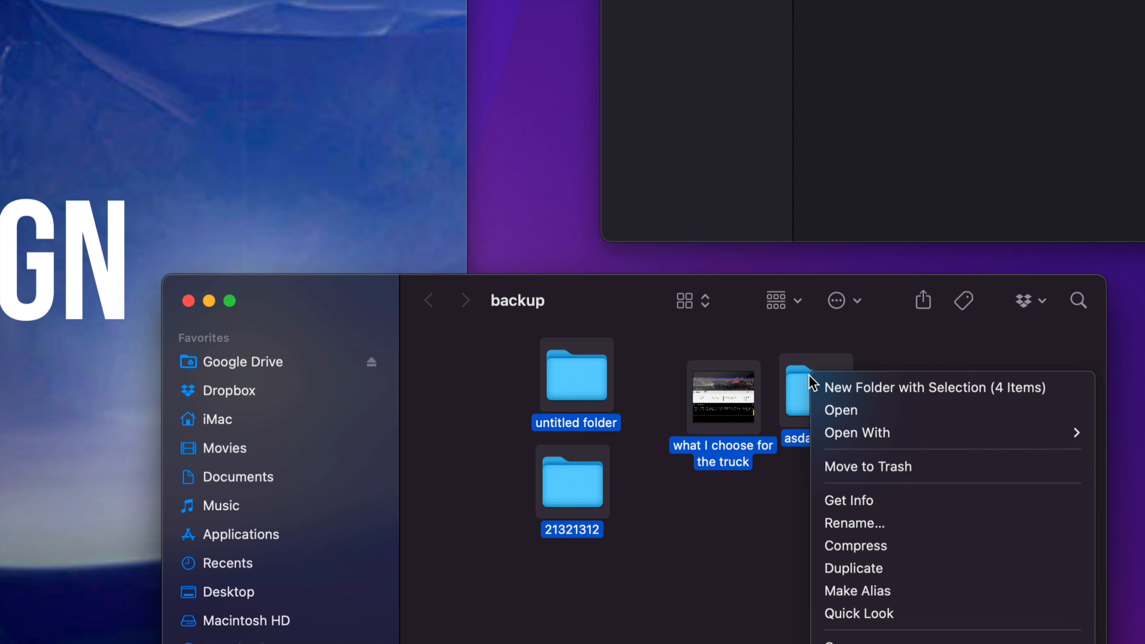
pyautogui.click(876, 475)
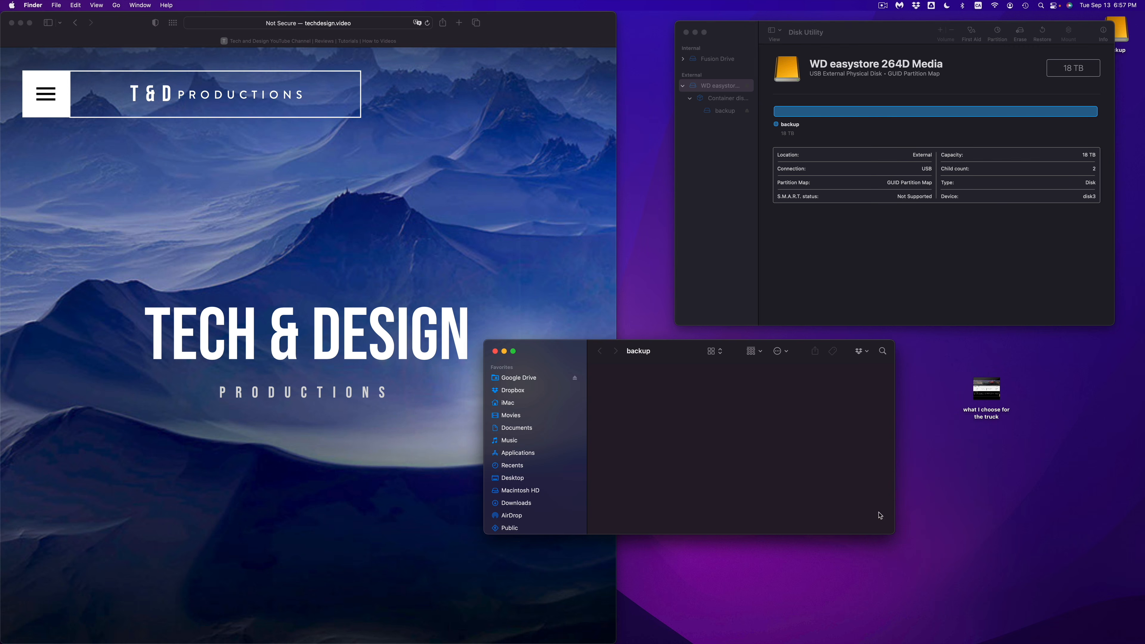
# Step: Empty the Trash to permanently erase the deleted items
pyautogui.moveTo(893, 642)
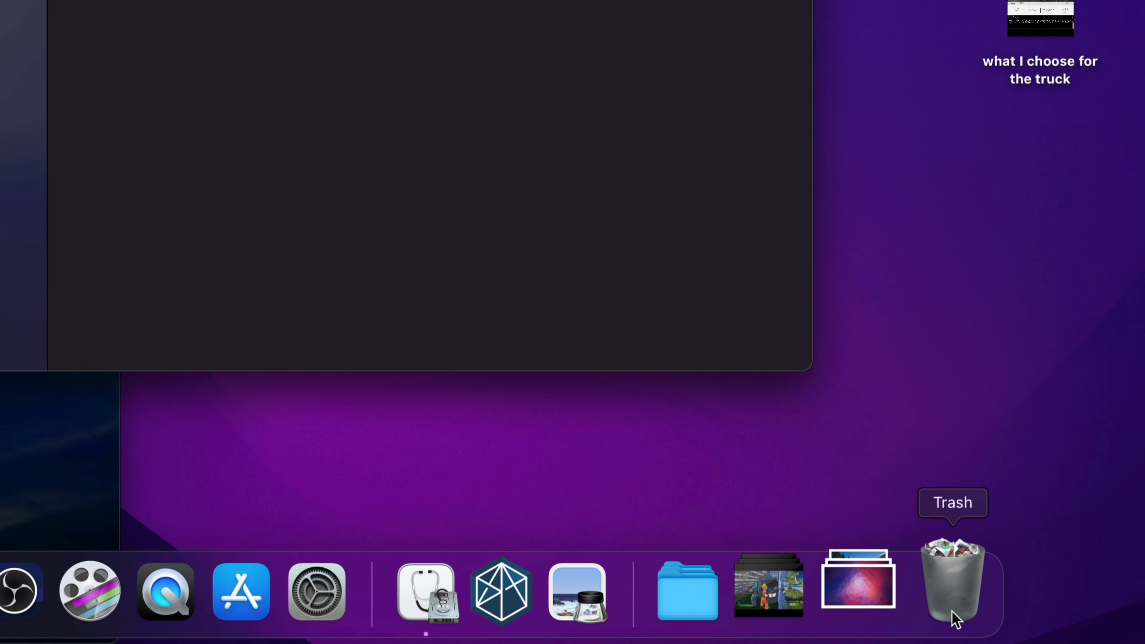
pyautogui.rightClick(956, 621)
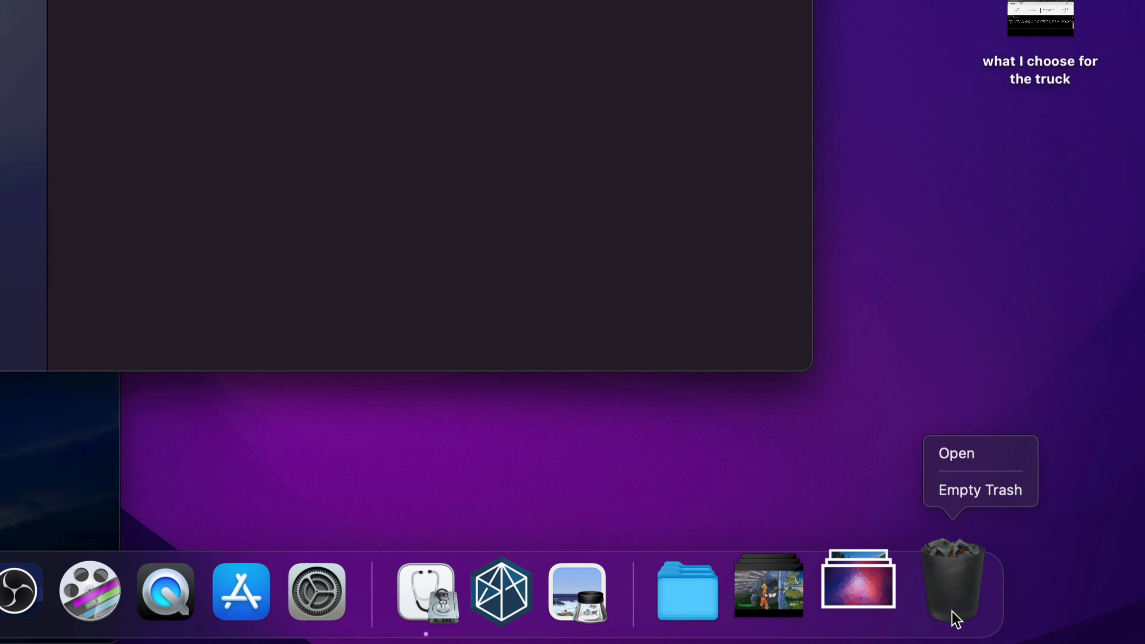
pyautogui.click(971, 492)
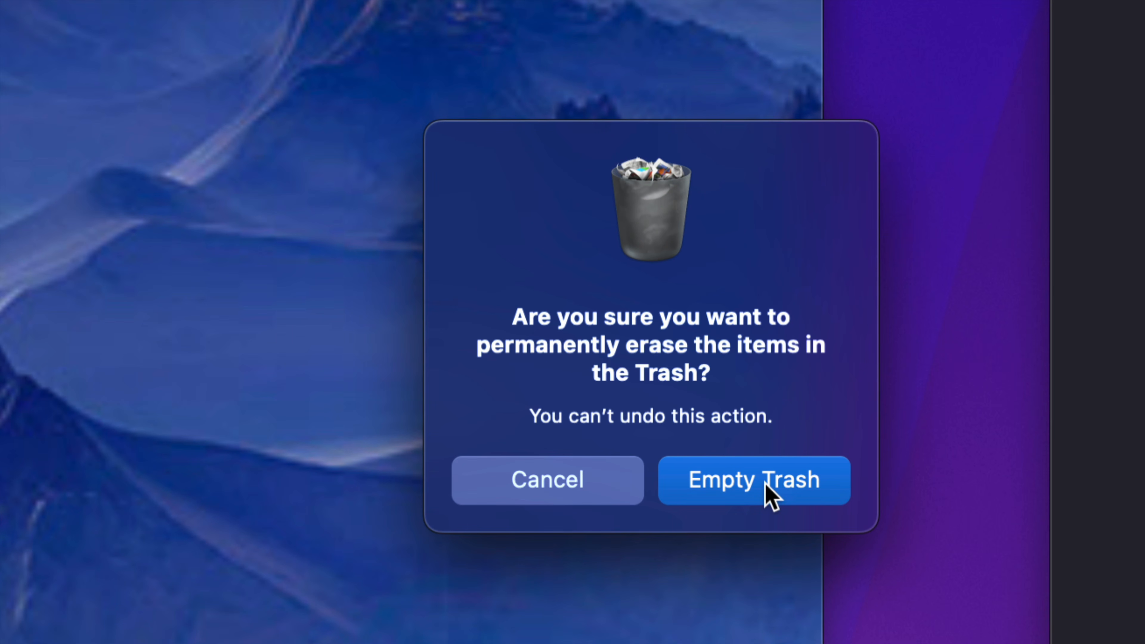
pyautogui.click(601, 237)
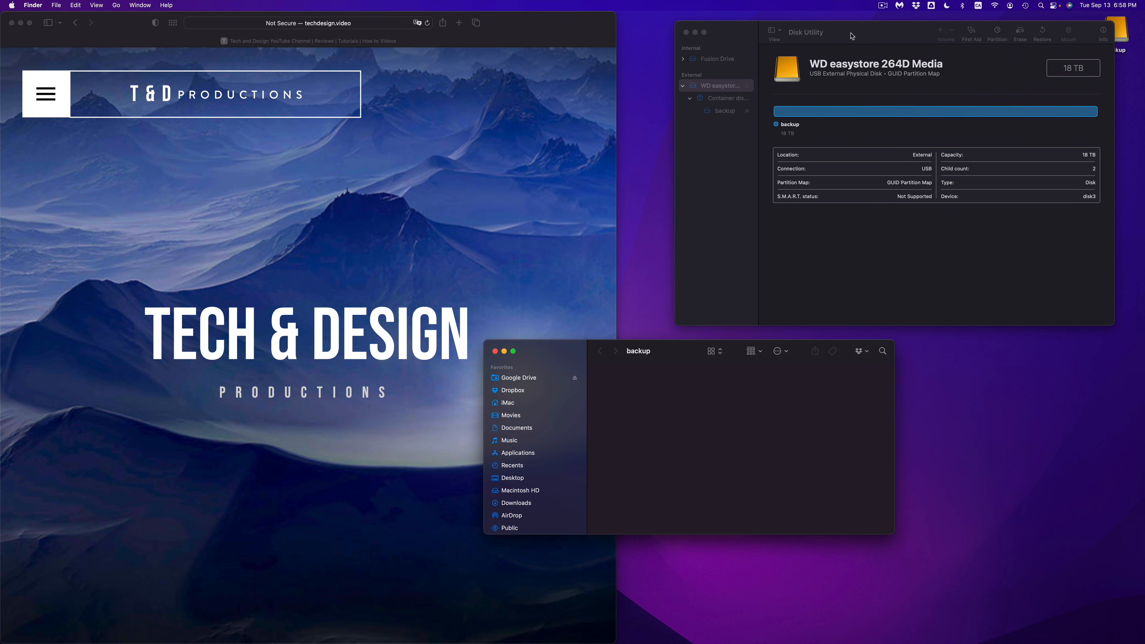
# Step: Close the backup Finder window and bring the Disk Utility window clearly into view over the browser
pyautogui.moveTo(852, 37); pyautogui.dragTo(794, 58)
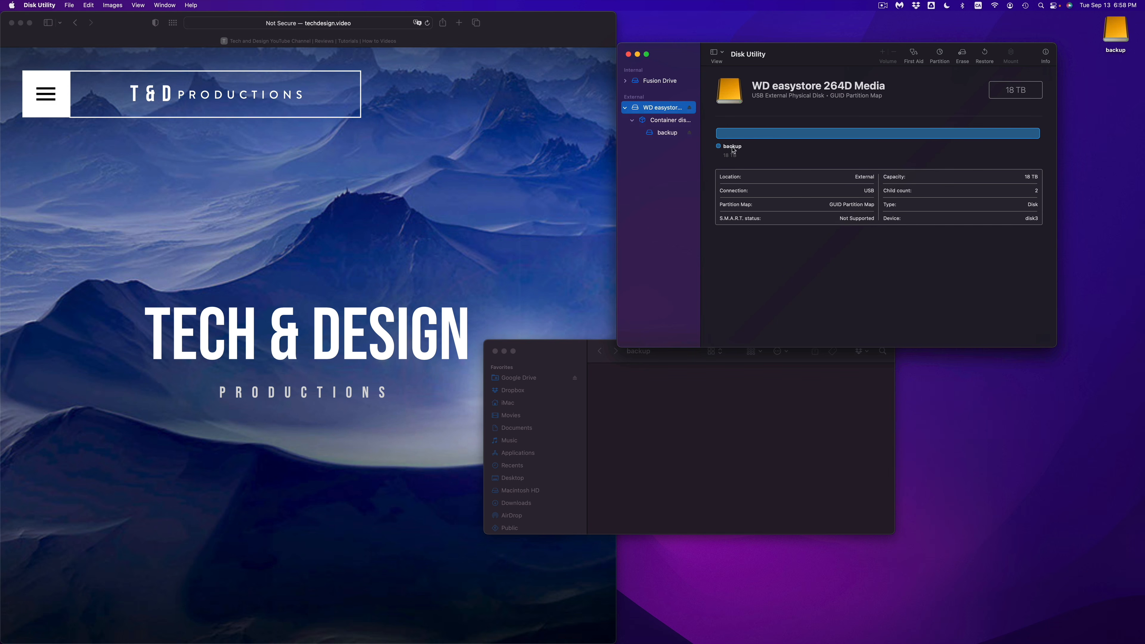
pyautogui.click(494, 351)
pyautogui.moveTo(823, 56)
pyautogui.mouseDown()
pyautogui.moveTo(830, 154)
pyautogui.moveTo(739, 115)
pyautogui.moveTo(554, 119)
pyautogui.mouseUp()
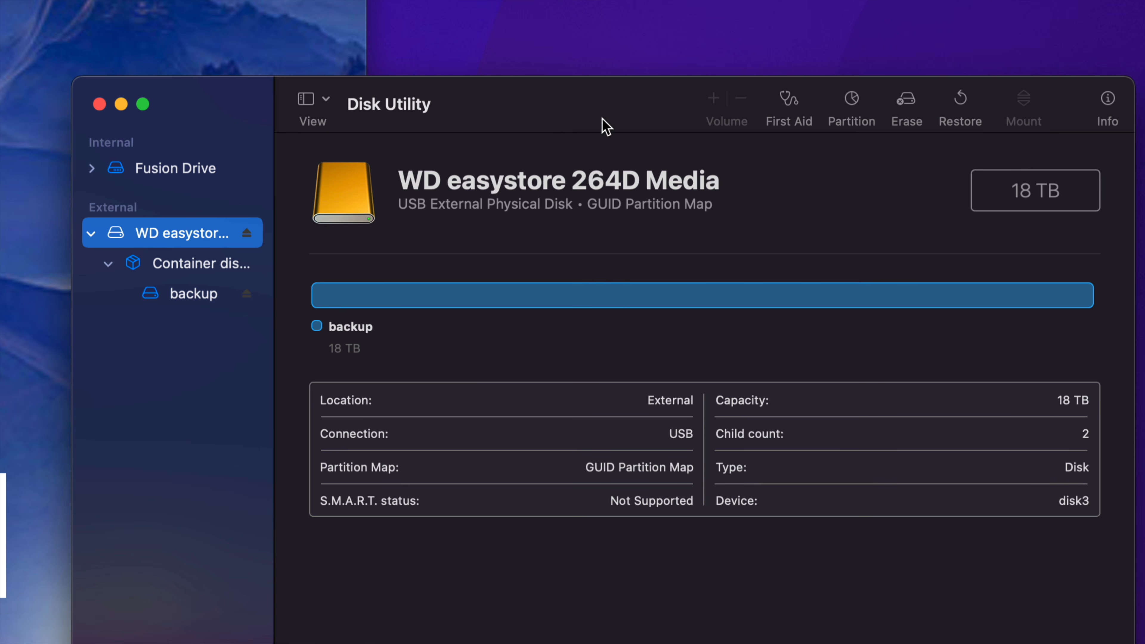
# Step: Start erasing the WD easystore drive and choose Mac OS Extended (Journaled) as the format
pyautogui.click(902, 100)
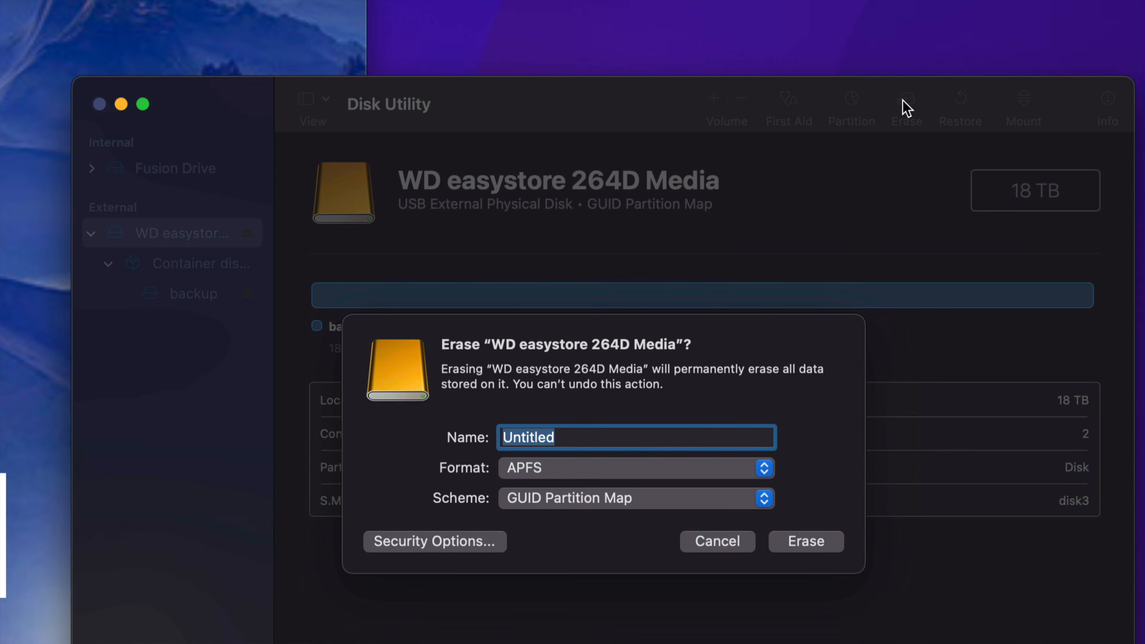
pyautogui.click(541, 468)
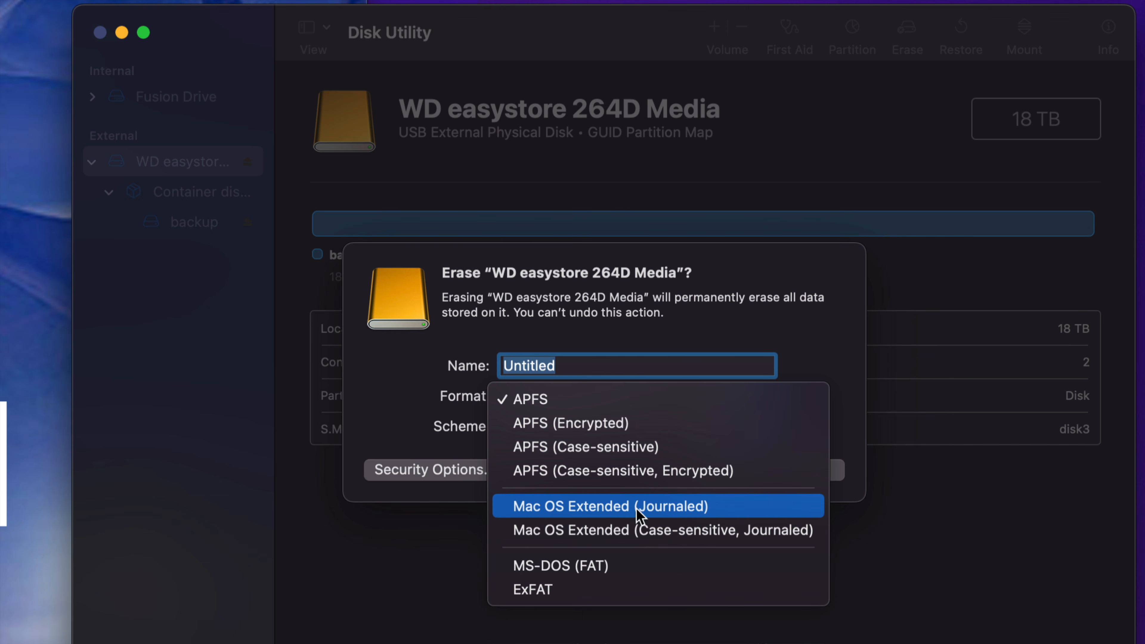
pyautogui.click(730, 514)
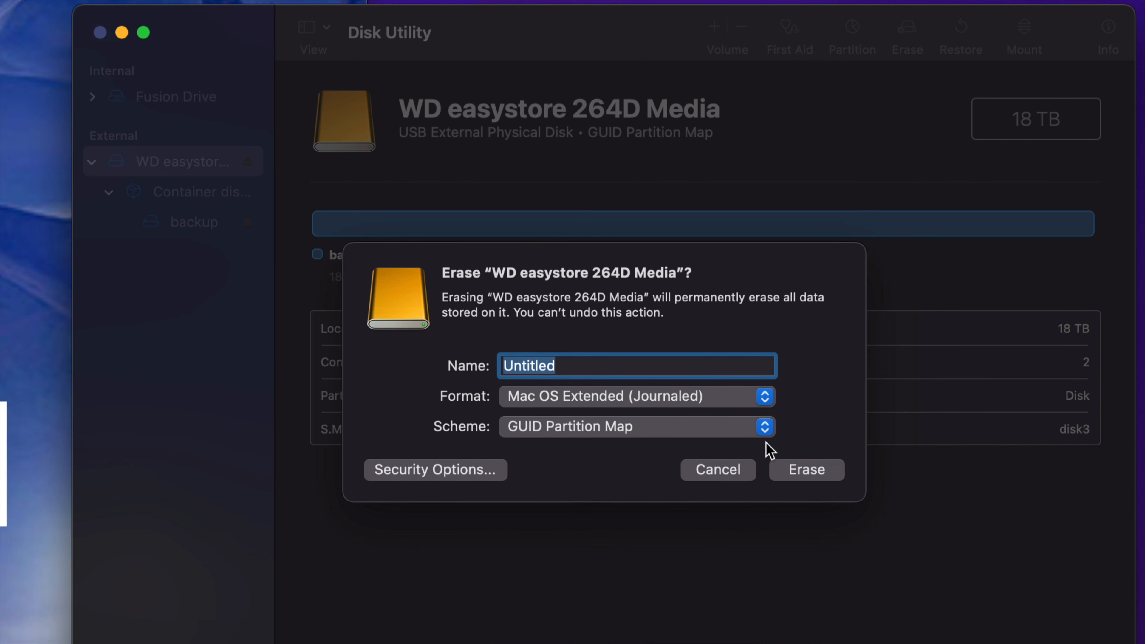
# Step: Try the ExFAT format for the drive with the GUID Partition Map scheme
pyautogui.click(759, 397)
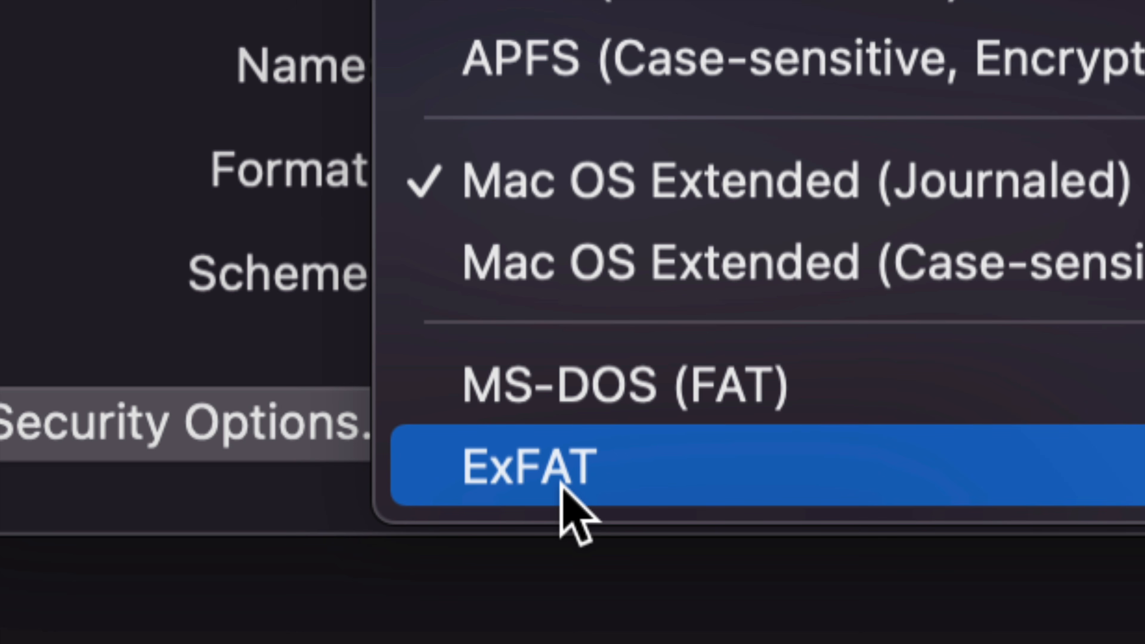
pyautogui.click(562, 485)
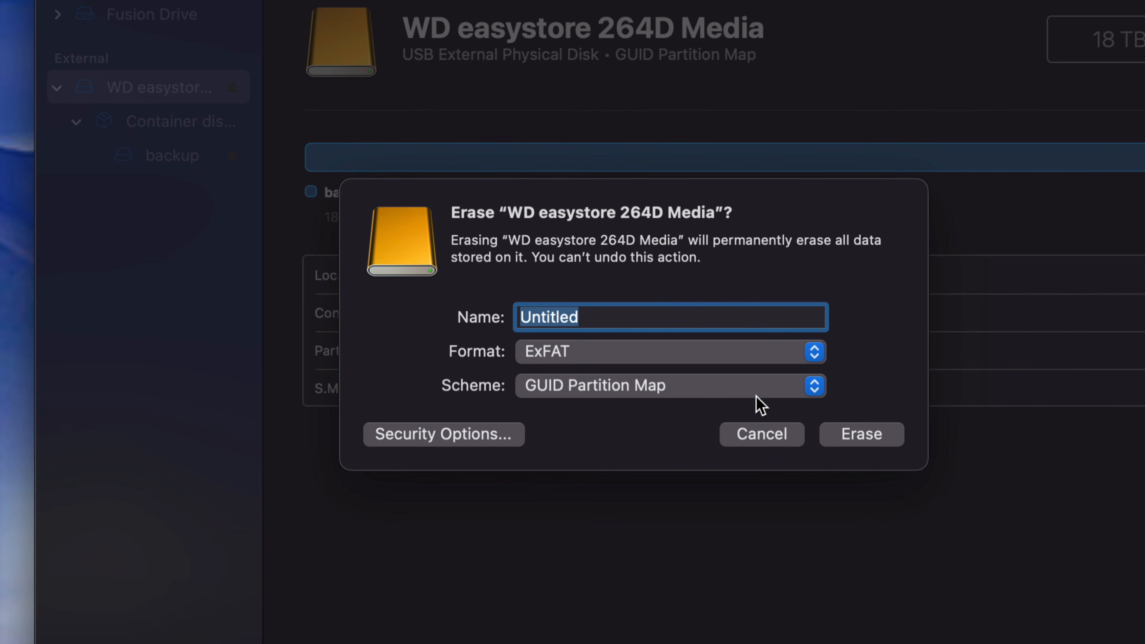
pyautogui.click(756, 396)
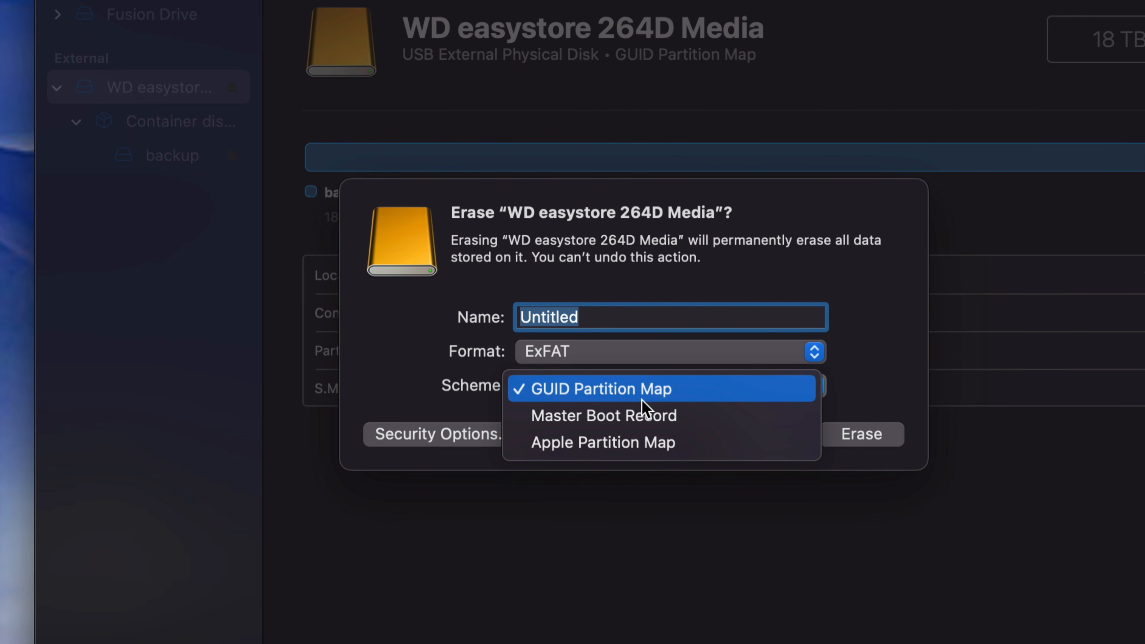
pyautogui.click(598, 395)
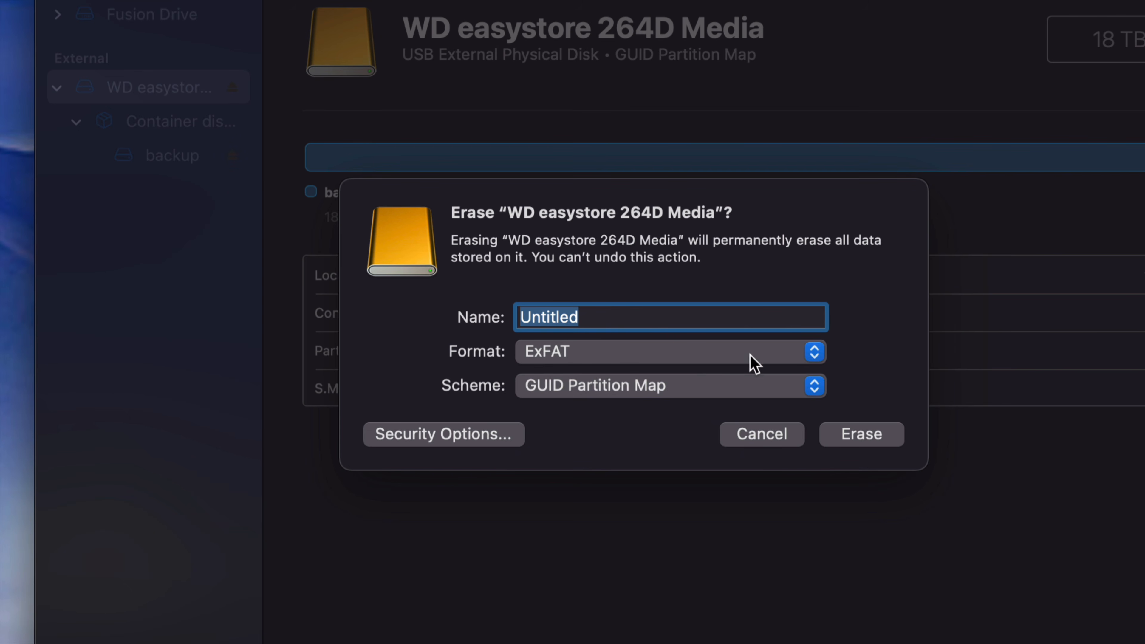
# Step: Erase the drive as Mac OS Extended (Journaled) under the name Mac and dismiss the completed operation
pyautogui.click(758, 359)
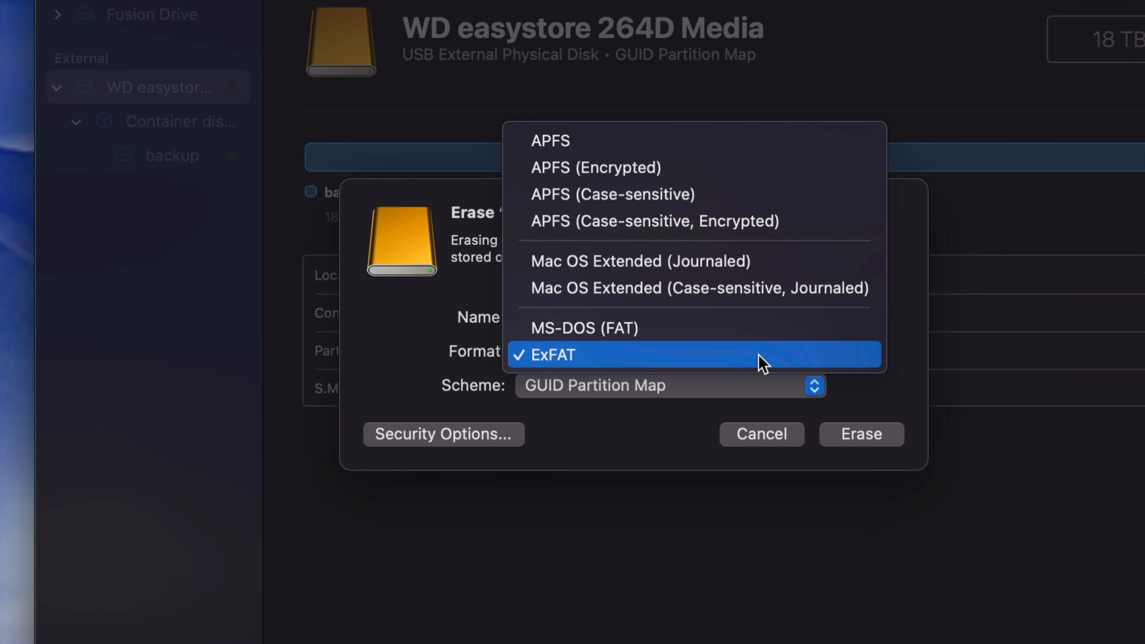
pyautogui.click(609, 267)
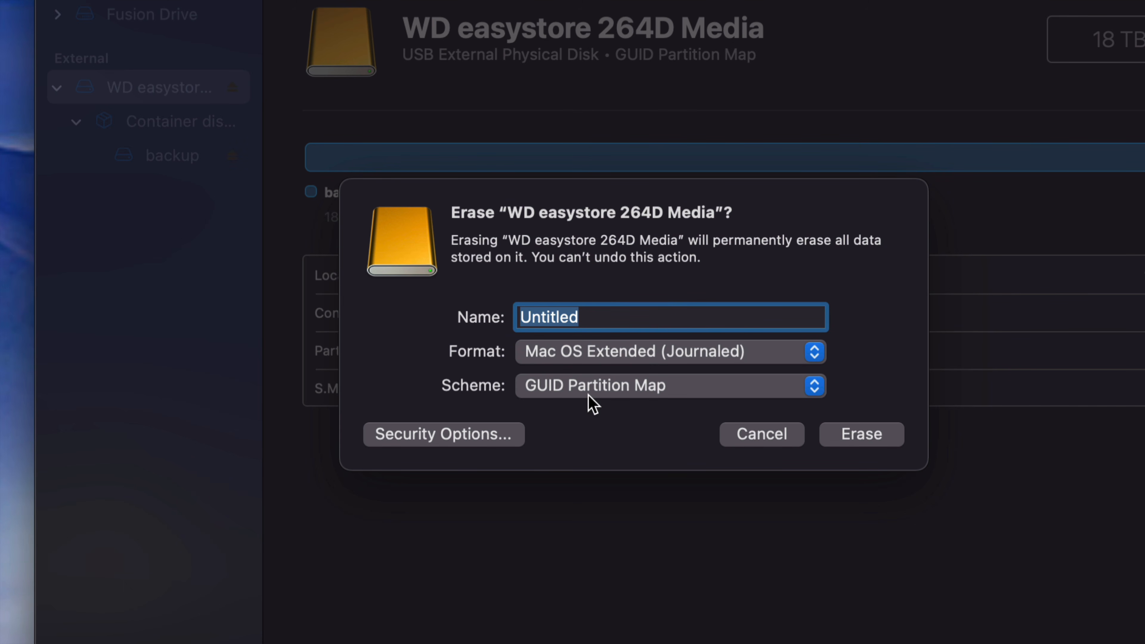
pyautogui.moveTo(600, 319); pyautogui.dragTo(509, 317)
pyautogui.write('Mac')
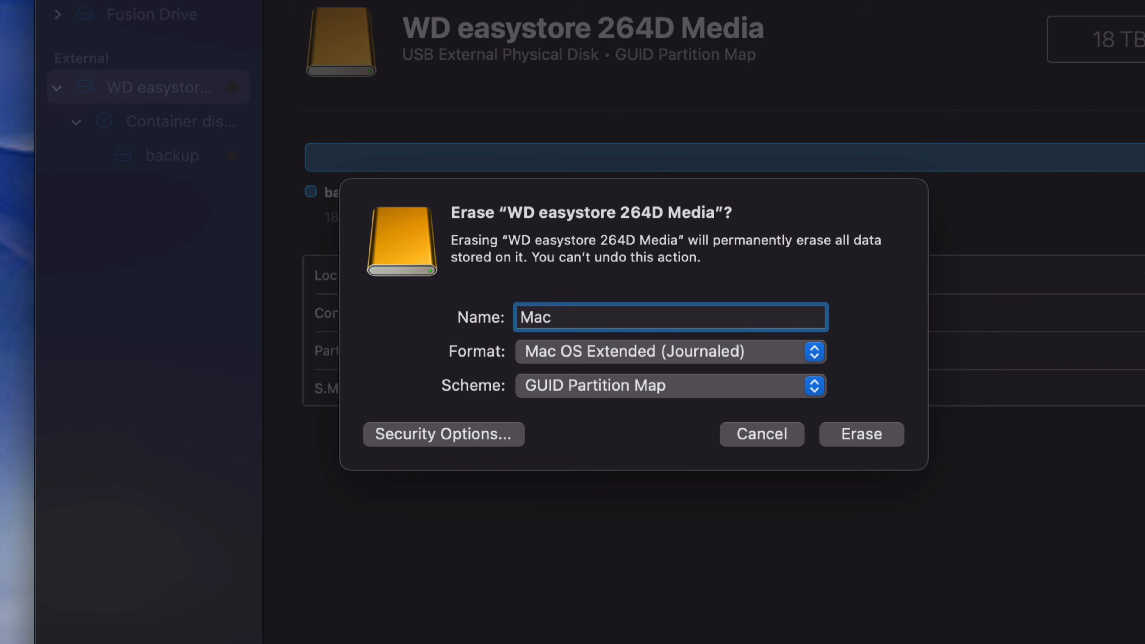
pyautogui.click(879, 433)
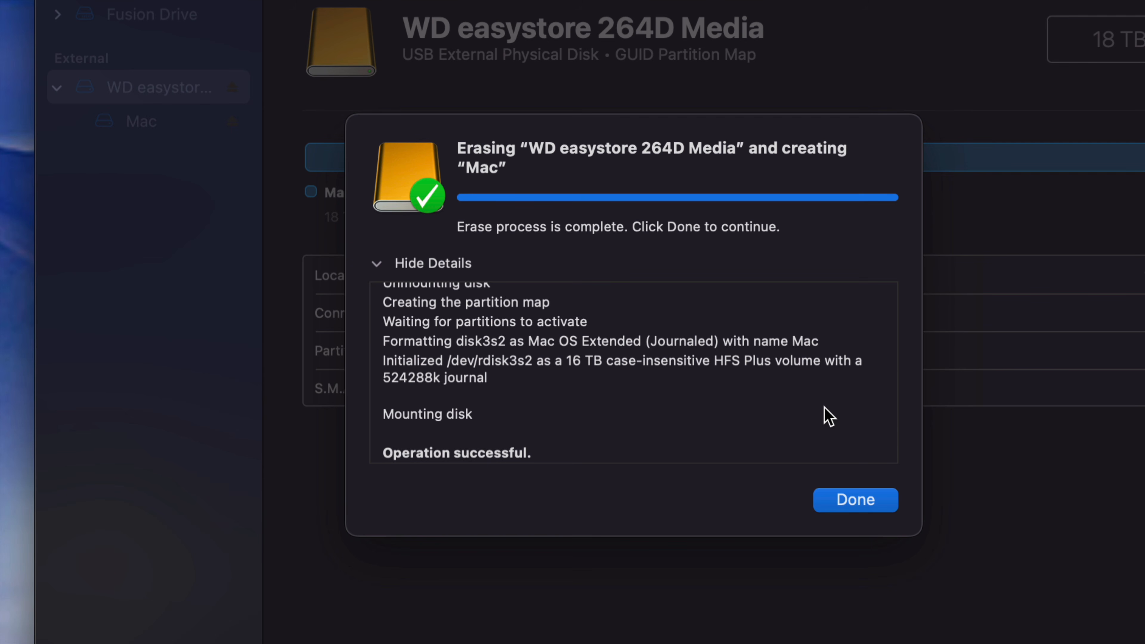
pyautogui.click(858, 501)
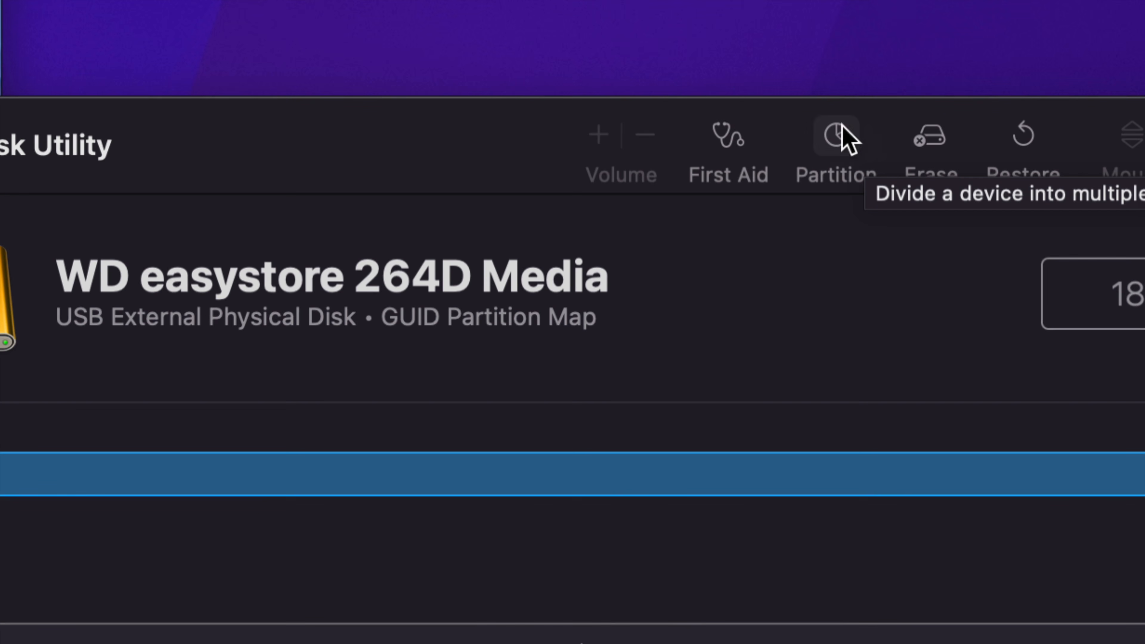
# Step: Begin partitioning the WD easystore drive and add two partitions alongside Mac
pyautogui.click(838, 138)
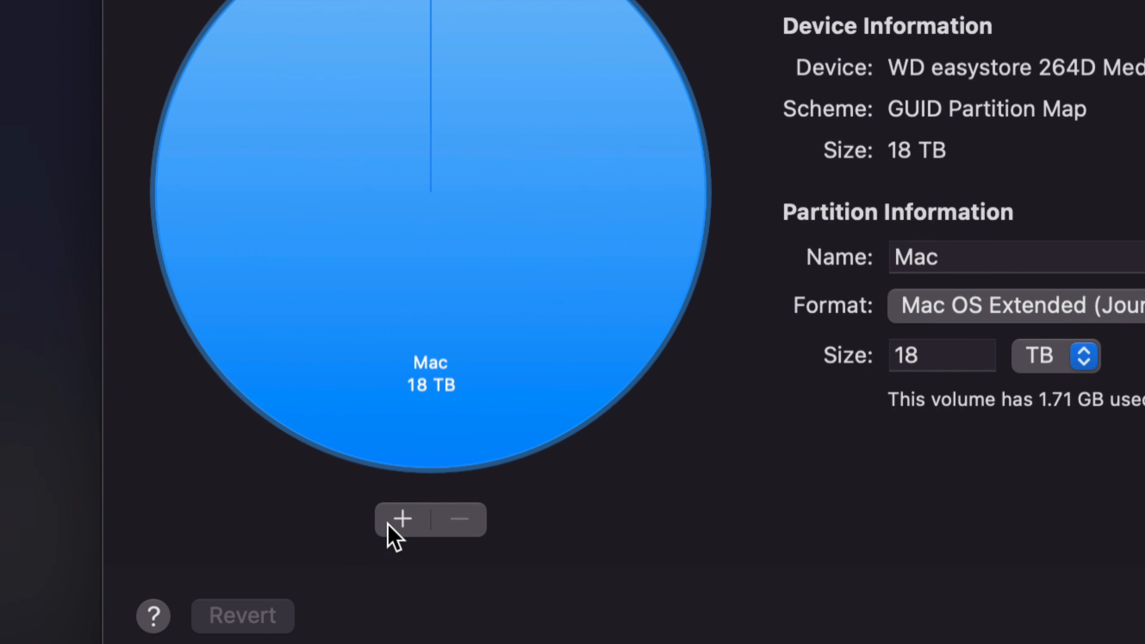
pyautogui.click(401, 520)
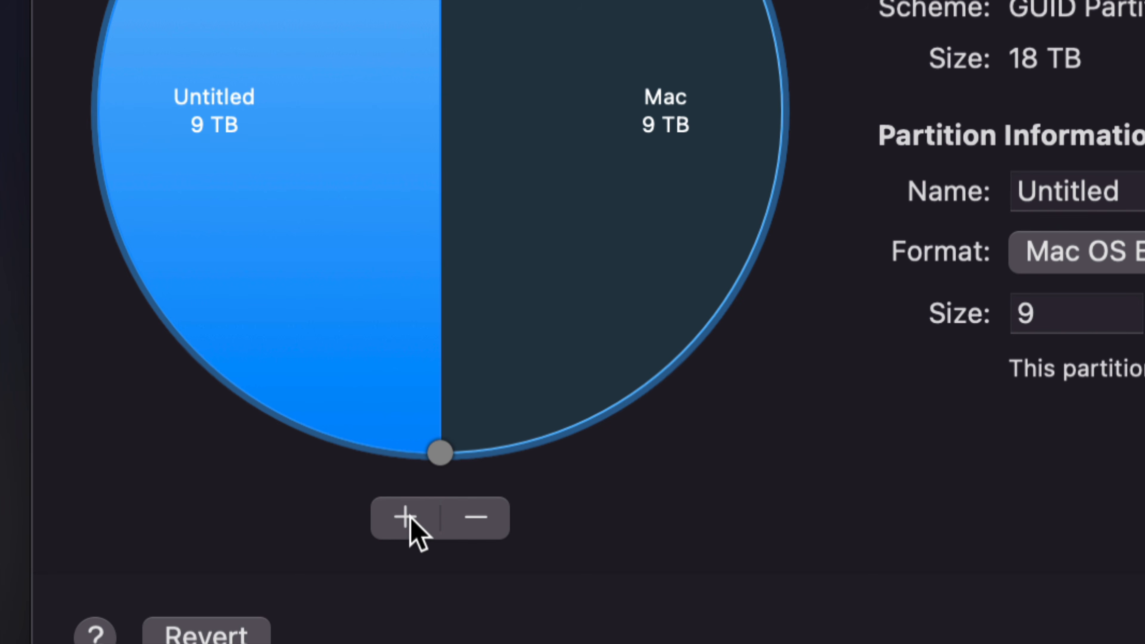
pyautogui.click(410, 518)
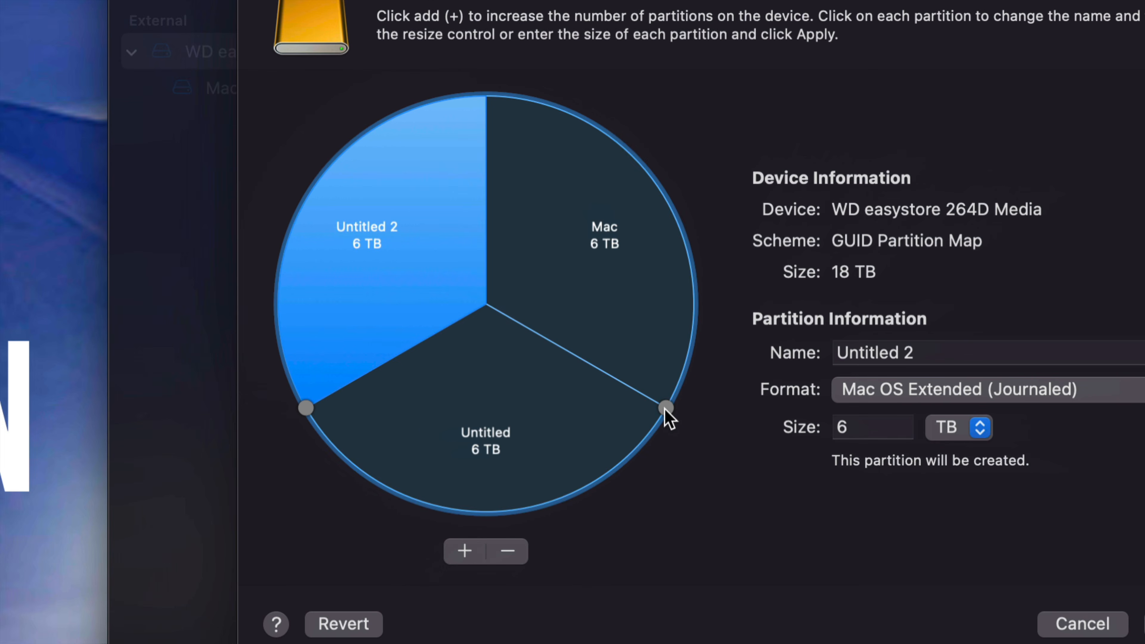
# Step: Shrink the Mac partition to about 2.13 TB in favor of the adjoining Untitled partition, and name that one Time Machine
pyautogui.moveTo(654, 406); pyautogui.dragTo(684, 315)
pyautogui.moveTo(677, 379); pyautogui.dragTo(657, 180)
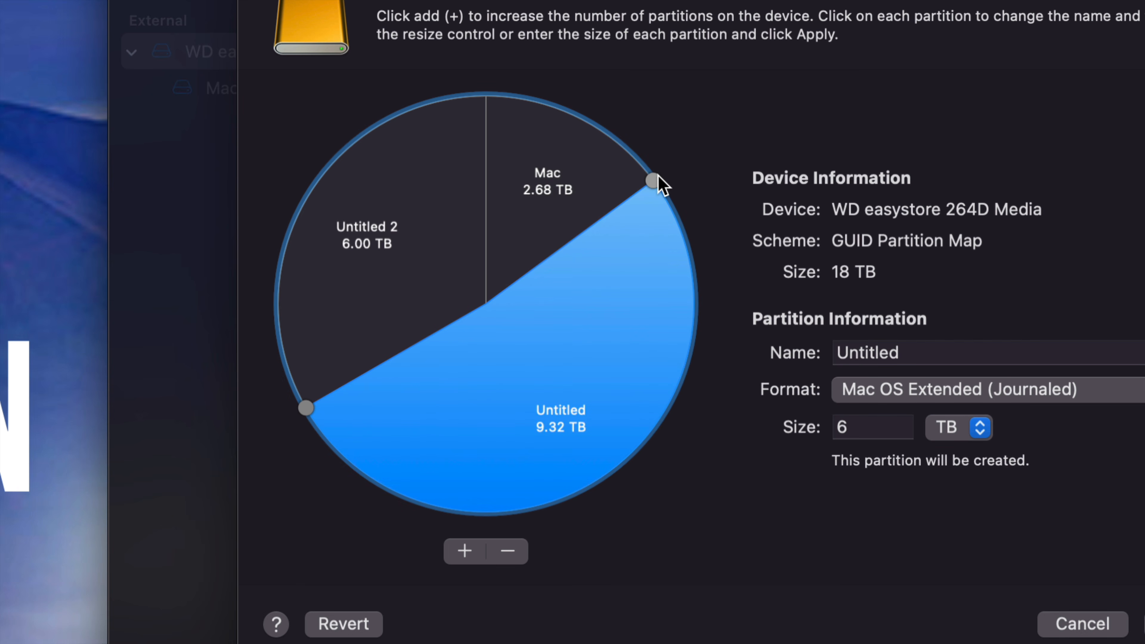
pyautogui.moveTo(657, 175); pyautogui.dragTo(633, 149)
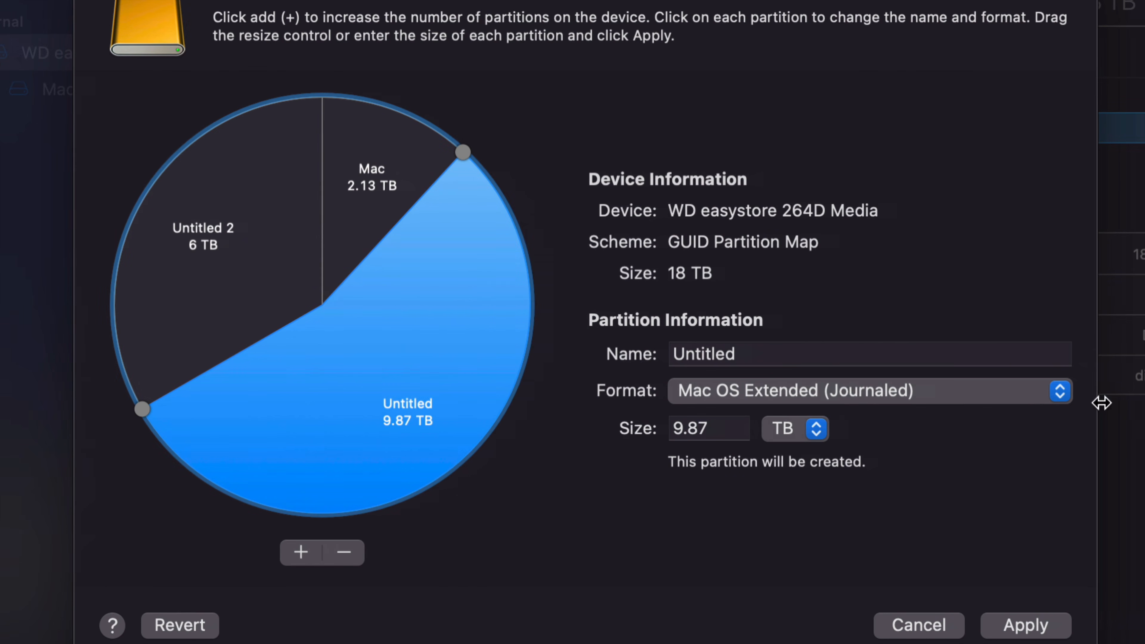
pyautogui.moveTo(782, 351); pyautogui.dragTo(676, 353)
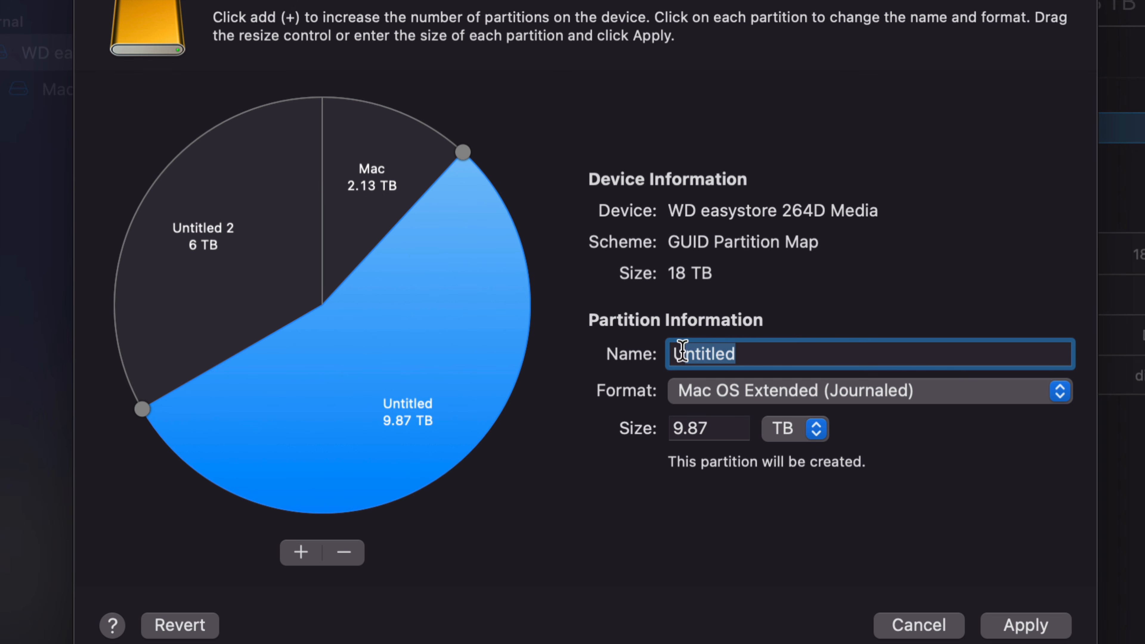
pyautogui.write('Time Machine')
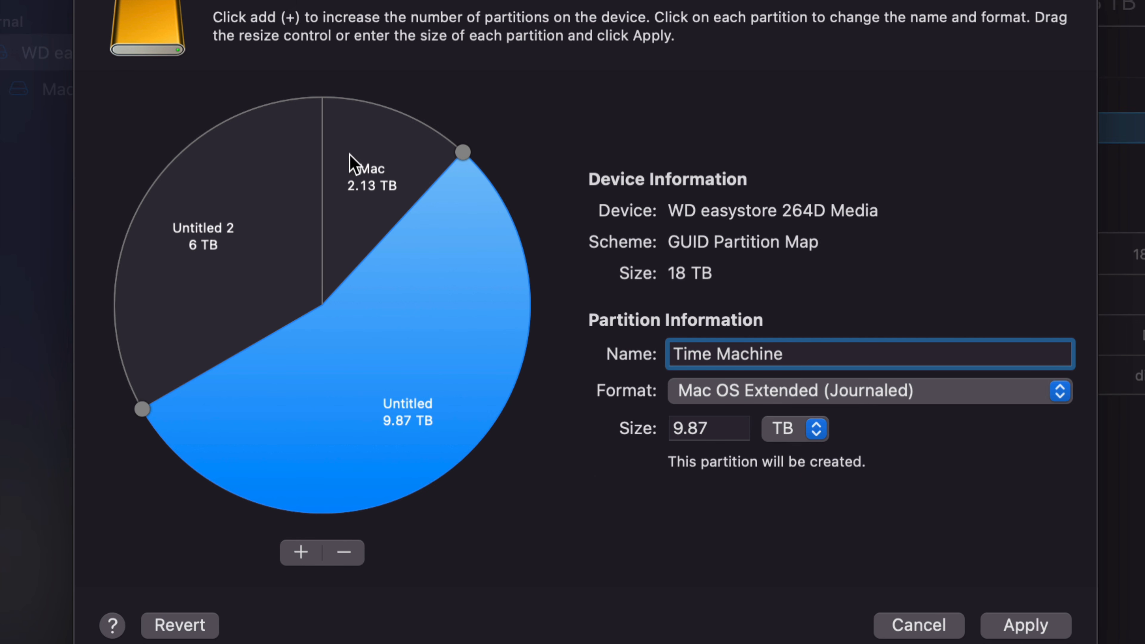
# Step: Reconfigure the Mac partition as an ExFAT partition of about 1.98 TB named Windows
pyautogui.click(374, 174)
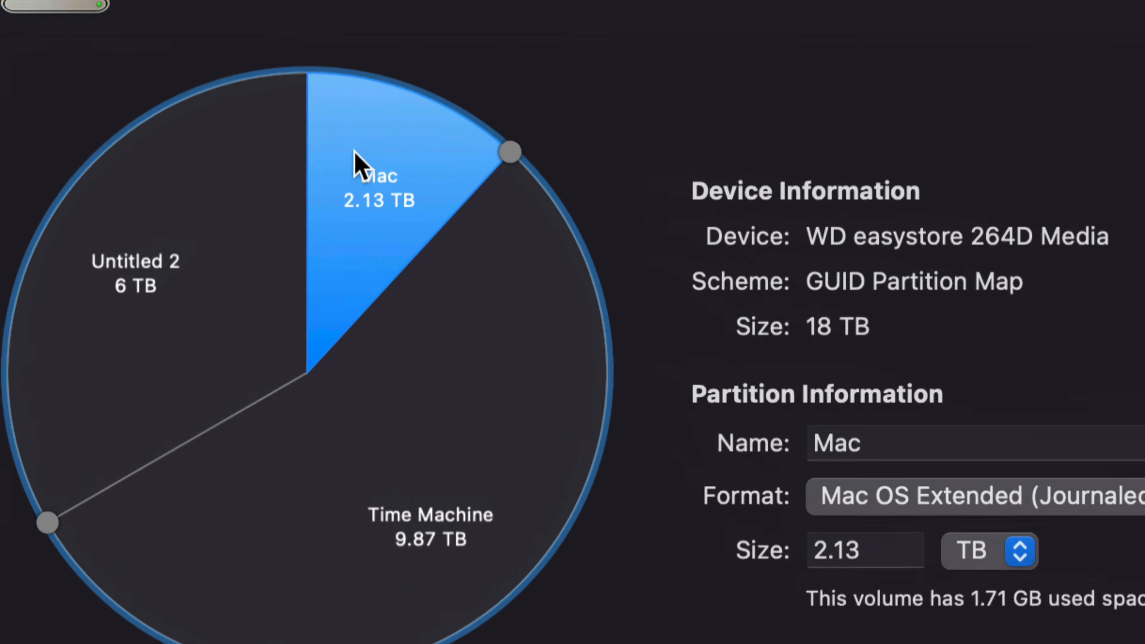
pyautogui.moveTo(566, 143); pyautogui.dragTo(555, 137)
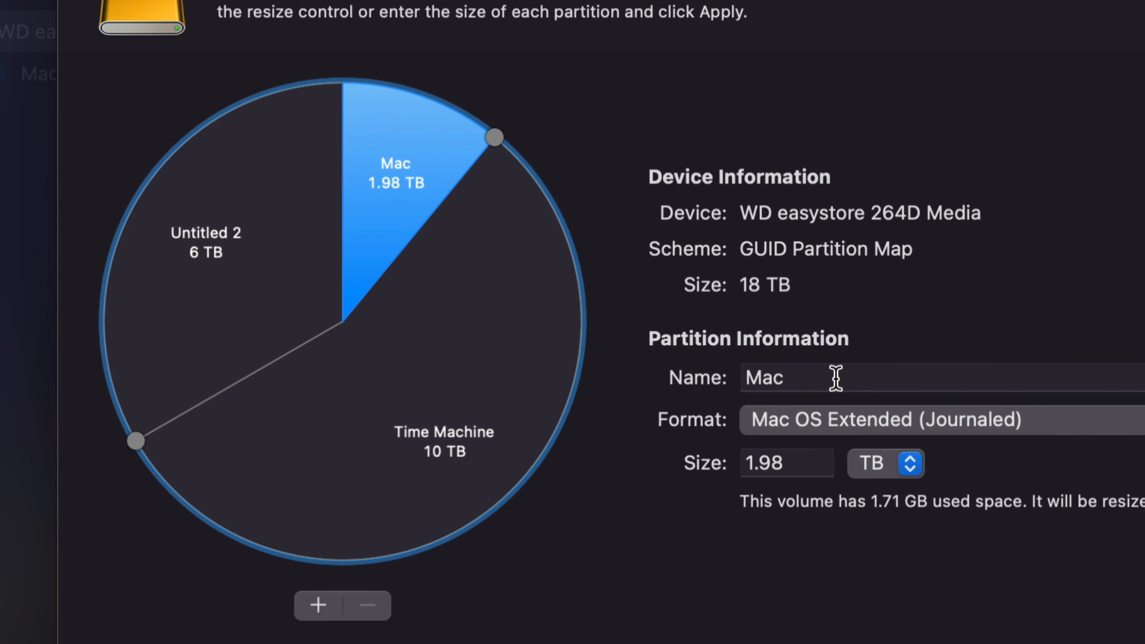
pyautogui.moveTo(870, 387); pyautogui.dragTo(790, 386)
pyautogui.write('Window')
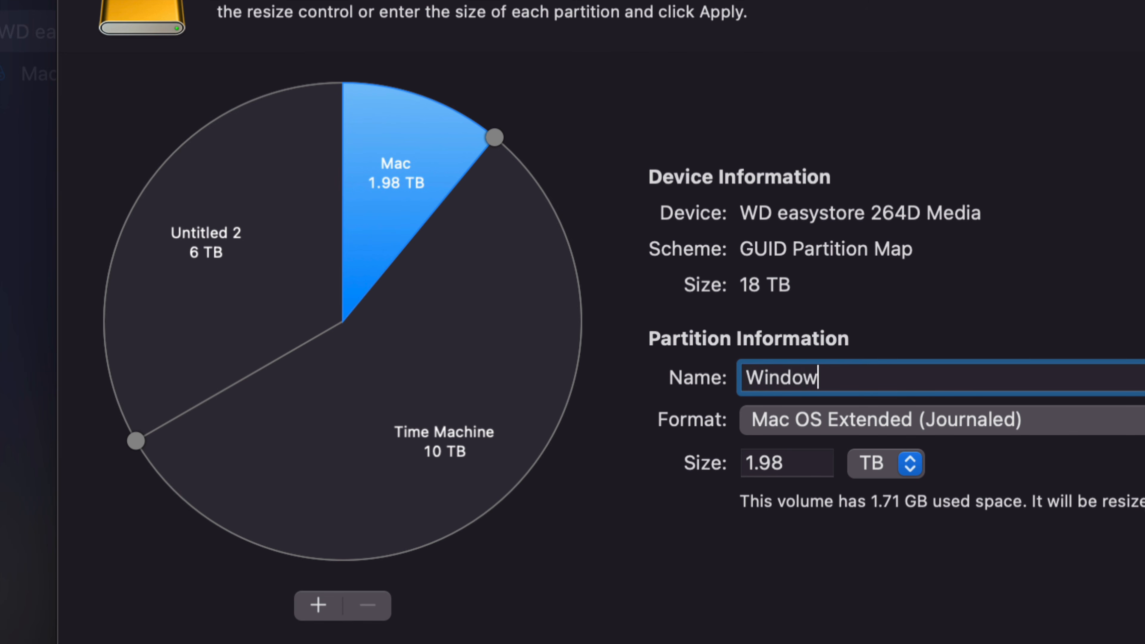
pyautogui.write('s')
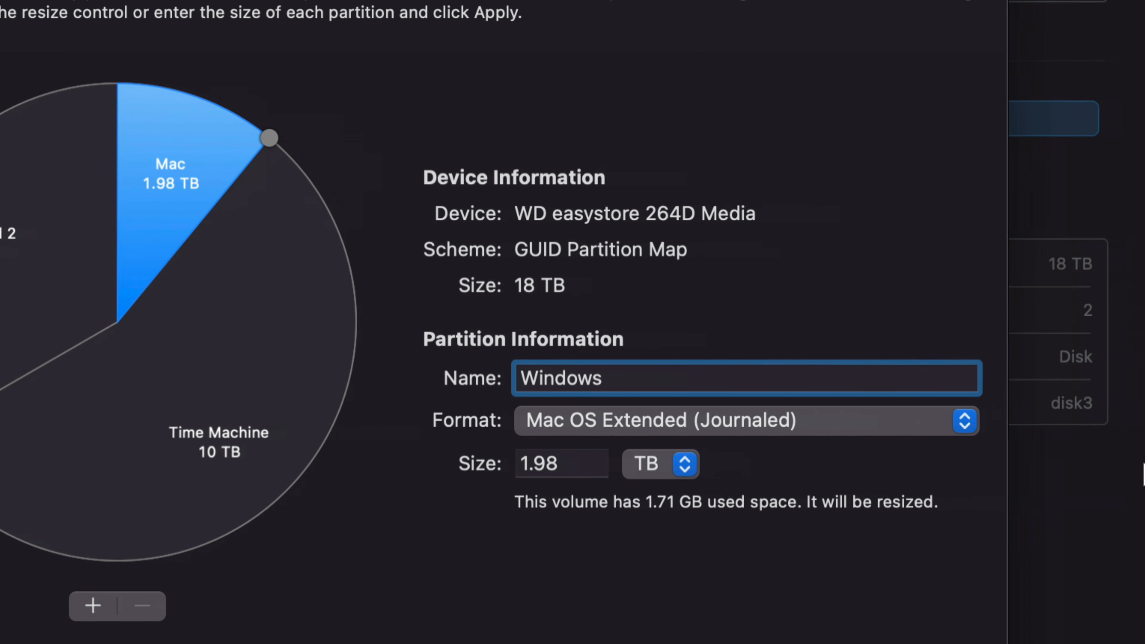
pyautogui.click(958, 426)
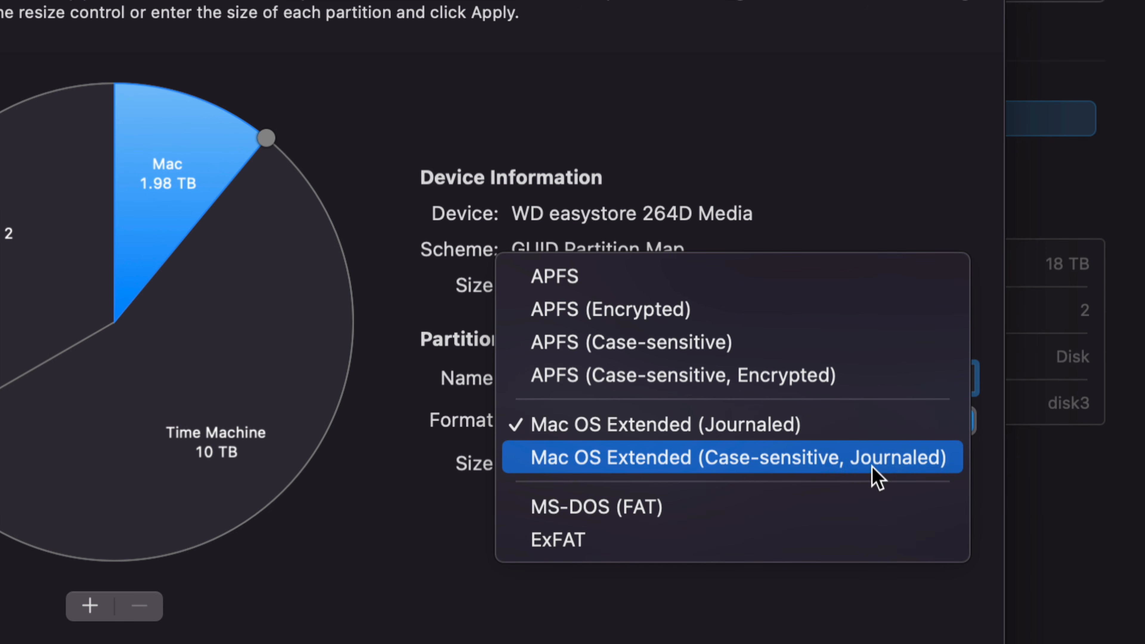
pyautogui.click(712, 546)
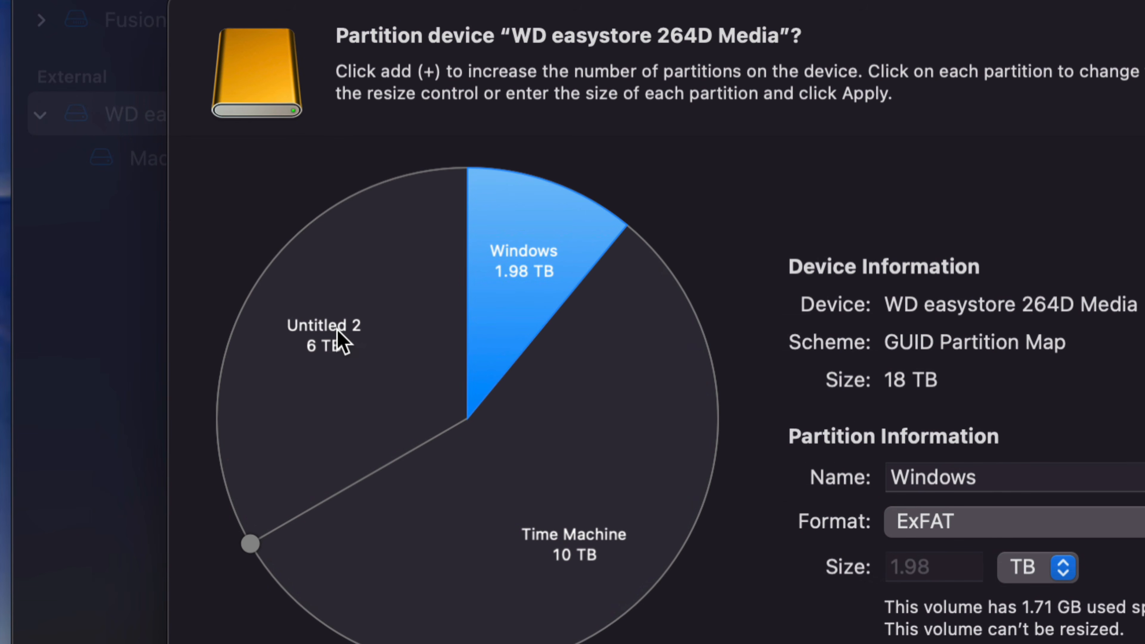
# Step: Name the Untitled 2 partition Mac Backup and keep Mac OS Extended (Journaled) as its format
pyautogui.click(338, 331)
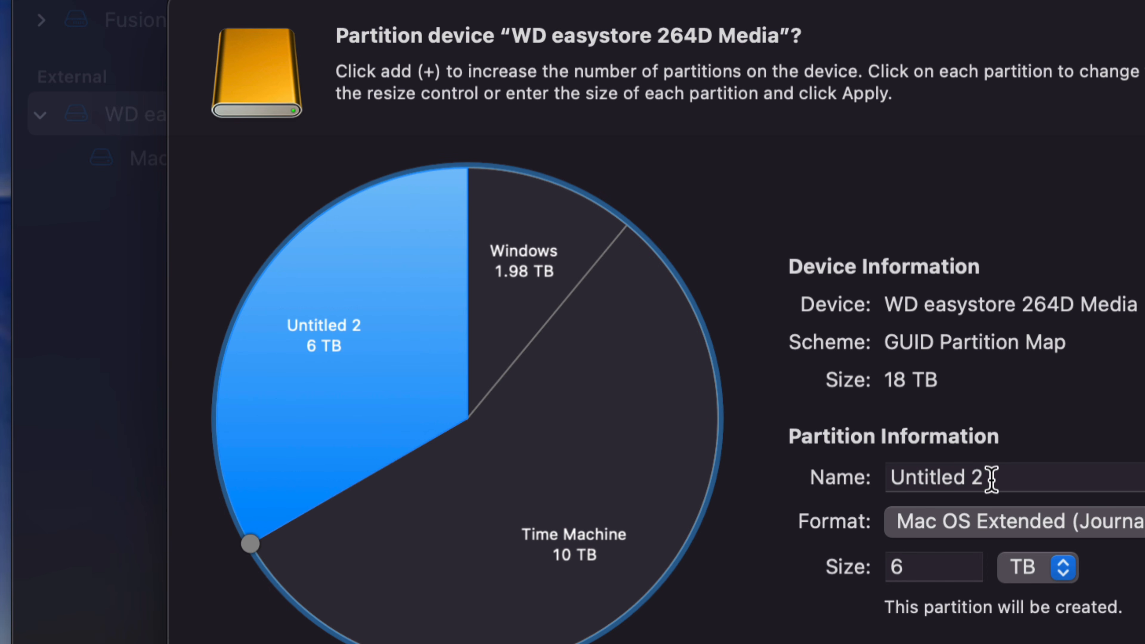
pyautogui.moveTo(989, 476); pyautogui.dragTo(884, 476)
pyautogui.write('Mac Backu')
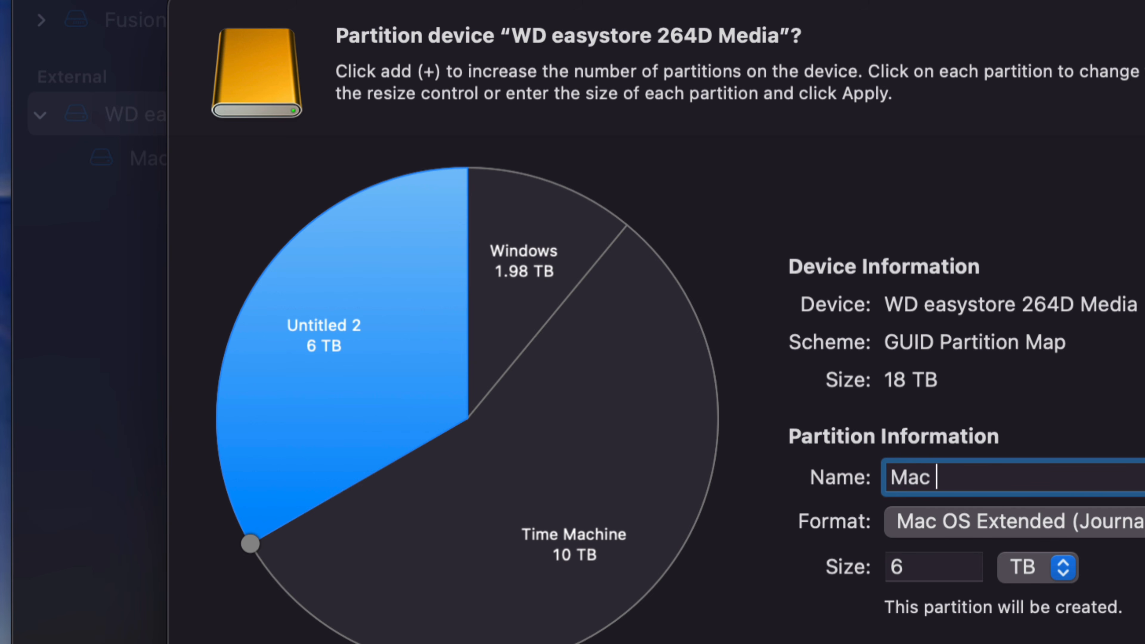
pyautogui.write('p')
pyautogui.click(1104, 522)
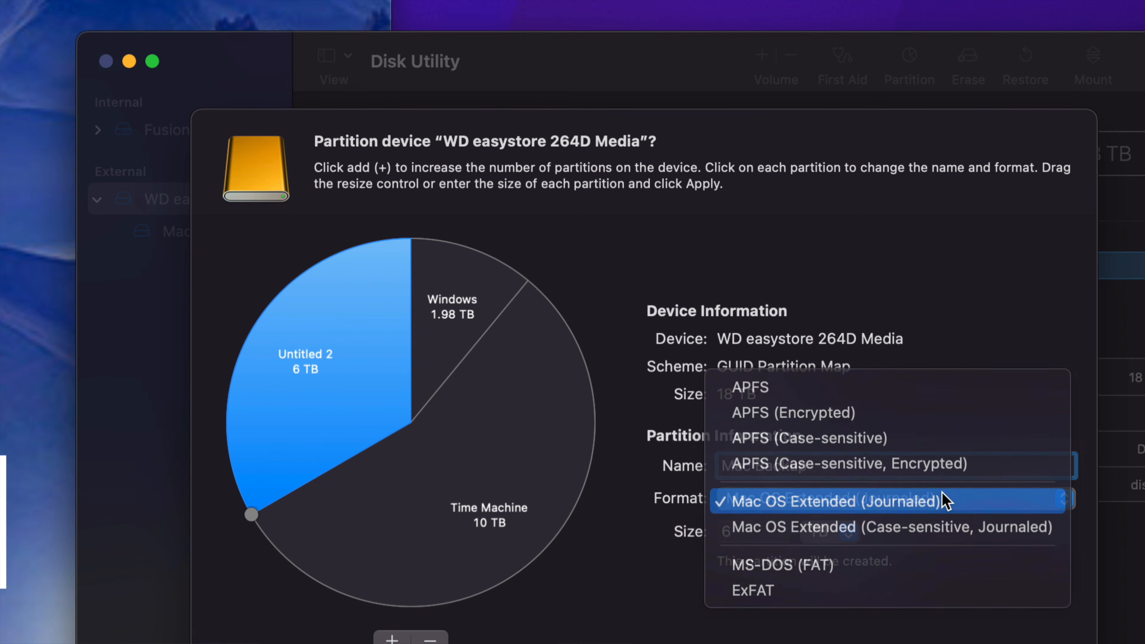
pyautogui.click(943, 492)
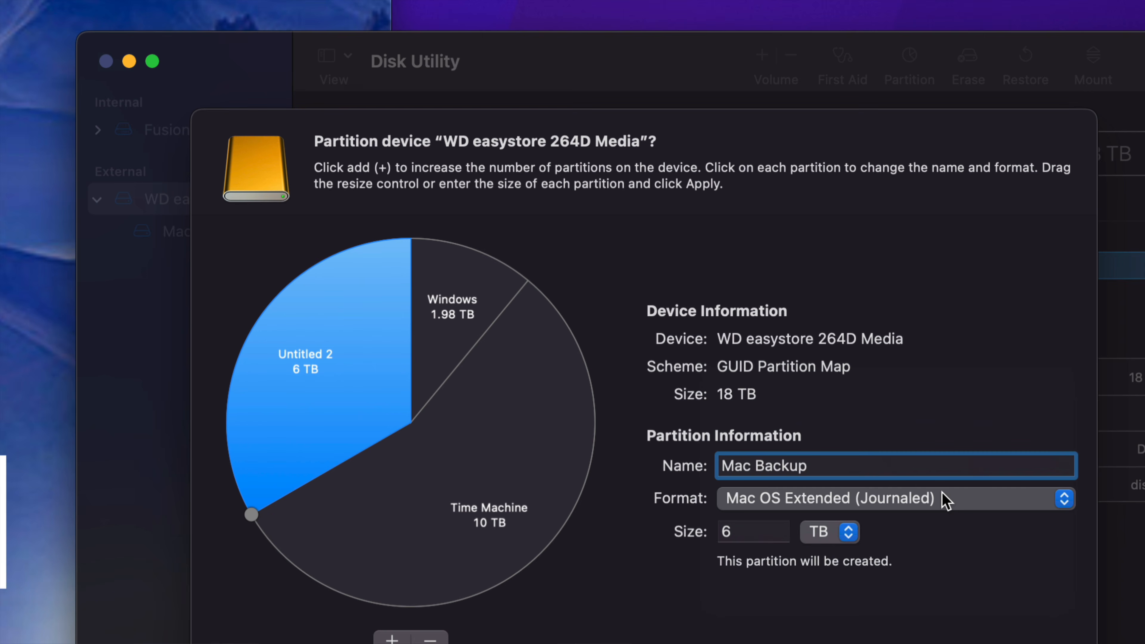
pyautogui.click(945, 500)
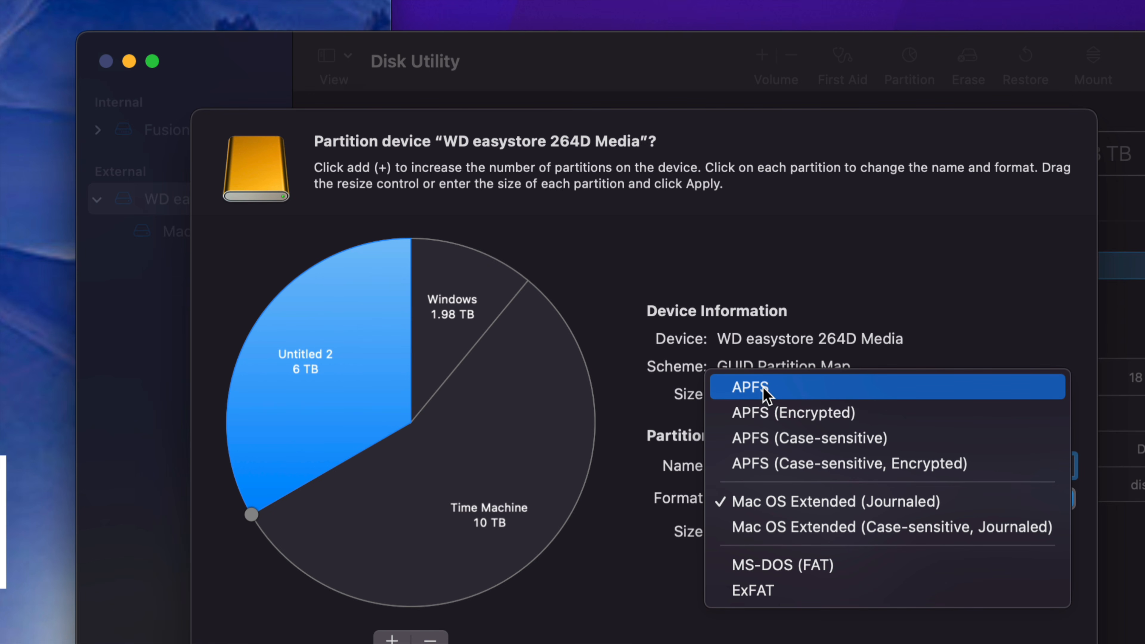
pyautogui.click(806, 511)
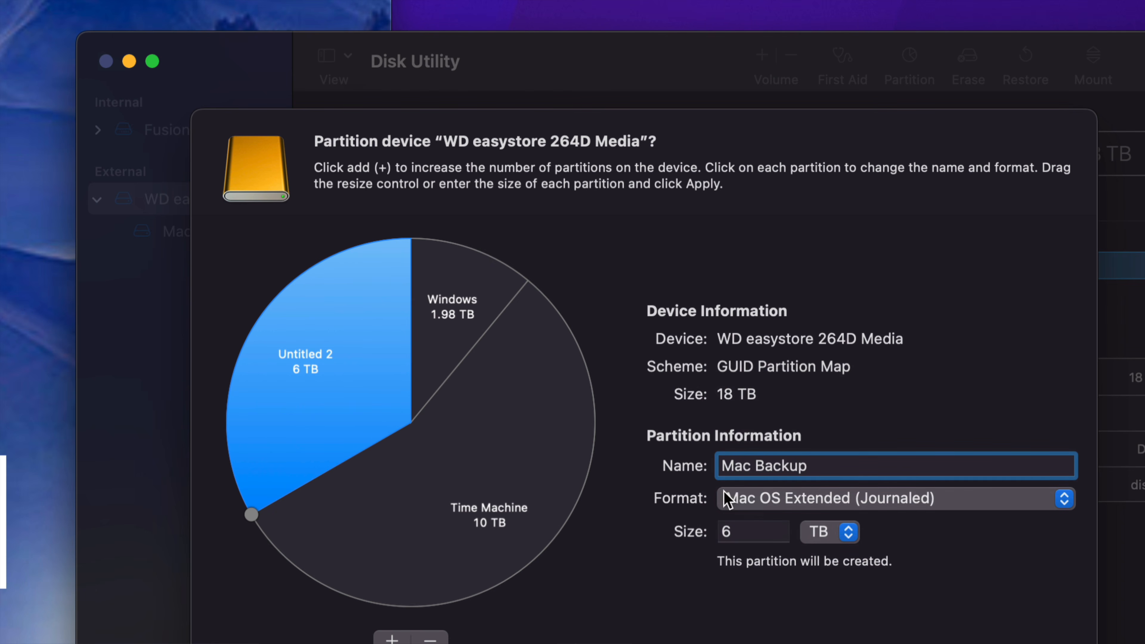
# Step: Review the settings of the Time Machine, Windows and Mac Backup partitions in the pie chart
pyautogui.click(564, 453)
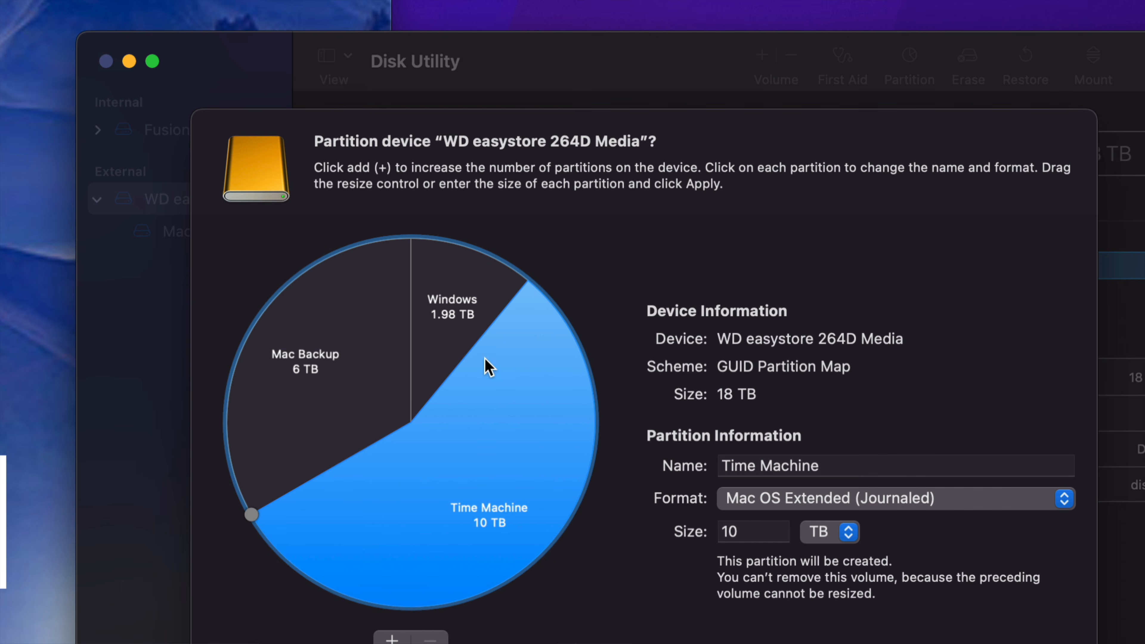
pyautogui.click(456, 349)
pyautogui.click(396, 357)
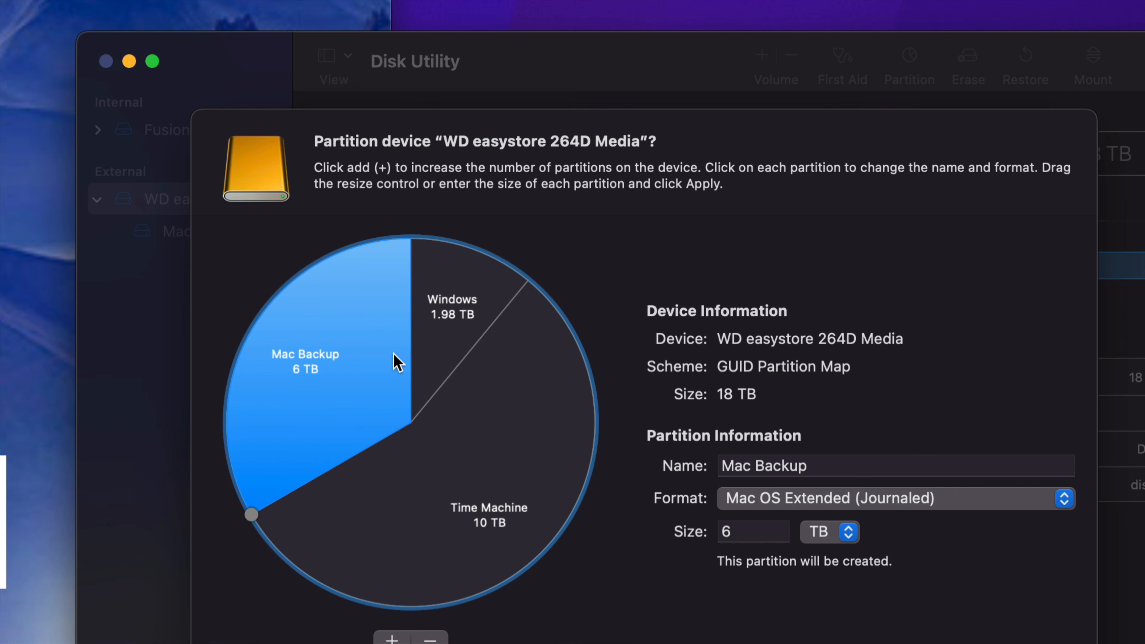
pyautogui.click(511, 444)
pyautogui.click(445, 345)
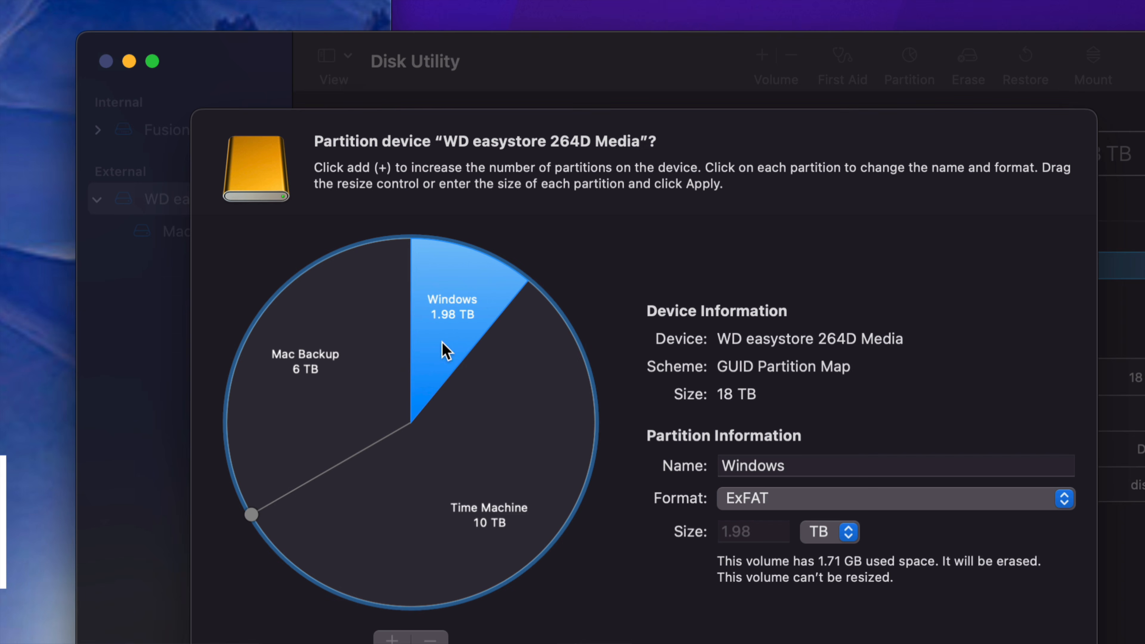
pyautogui.click(388, 360)
pyautogui.click(478, 440)
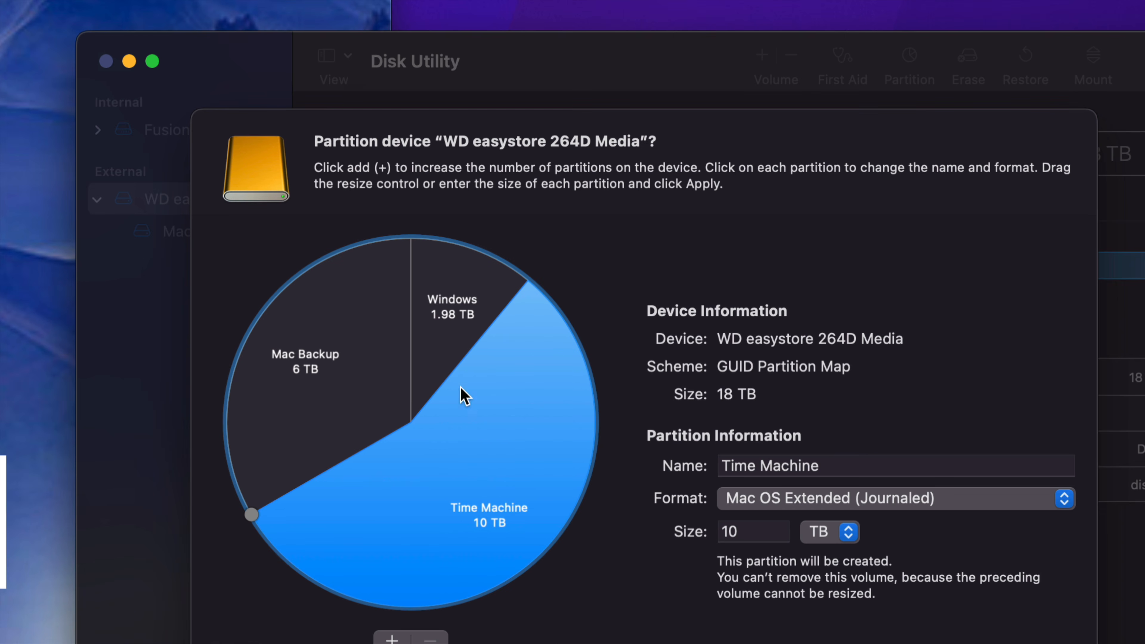
# Step: Apply the Windows, Time Machine and Mac Backup partition layout to the WD easystore drive and close the completed operation
pyautogui.click(430, 359)
pyautogui.click(365, 372)
pyautogui.click(464, 426)
pyautogui.click(438, 347)
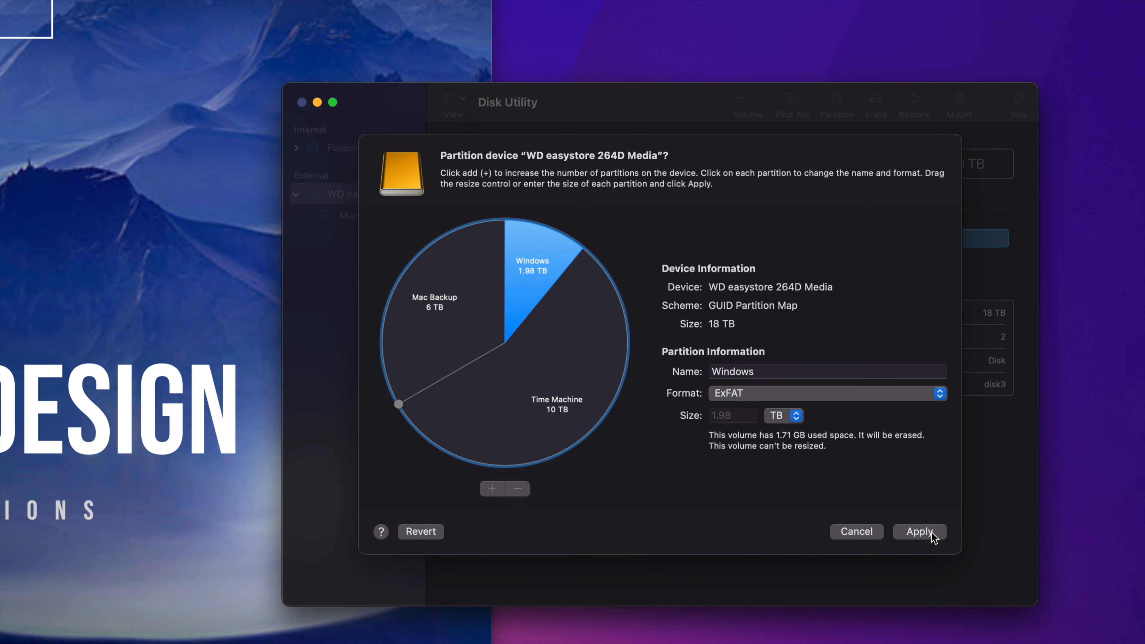
pyautogui.click(920, 531)
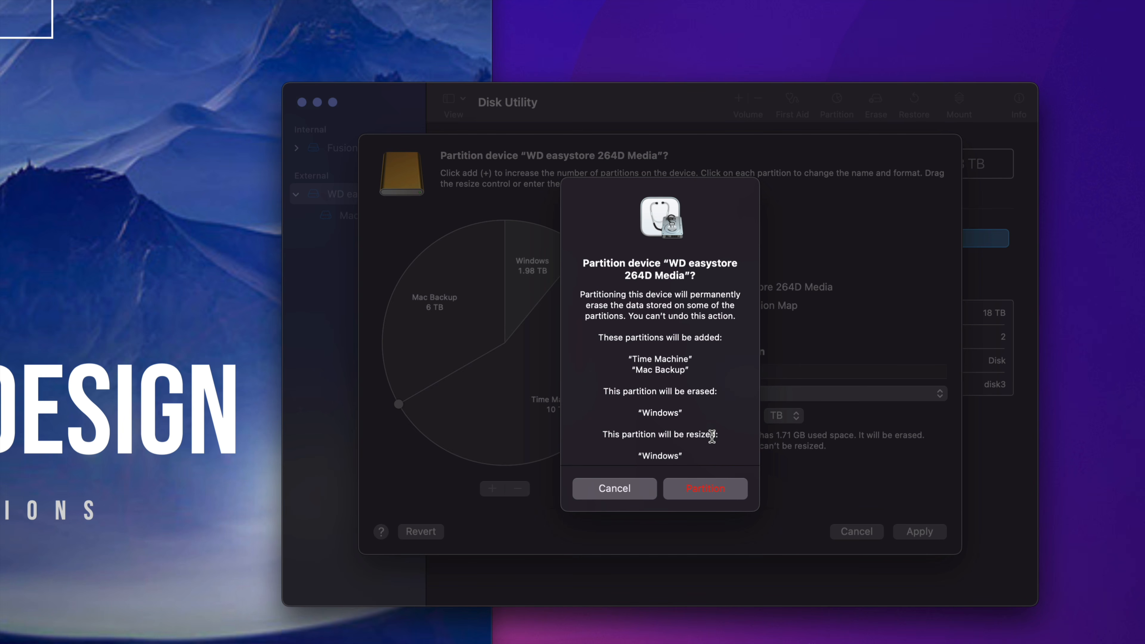
pyautogui.click(705, 491)
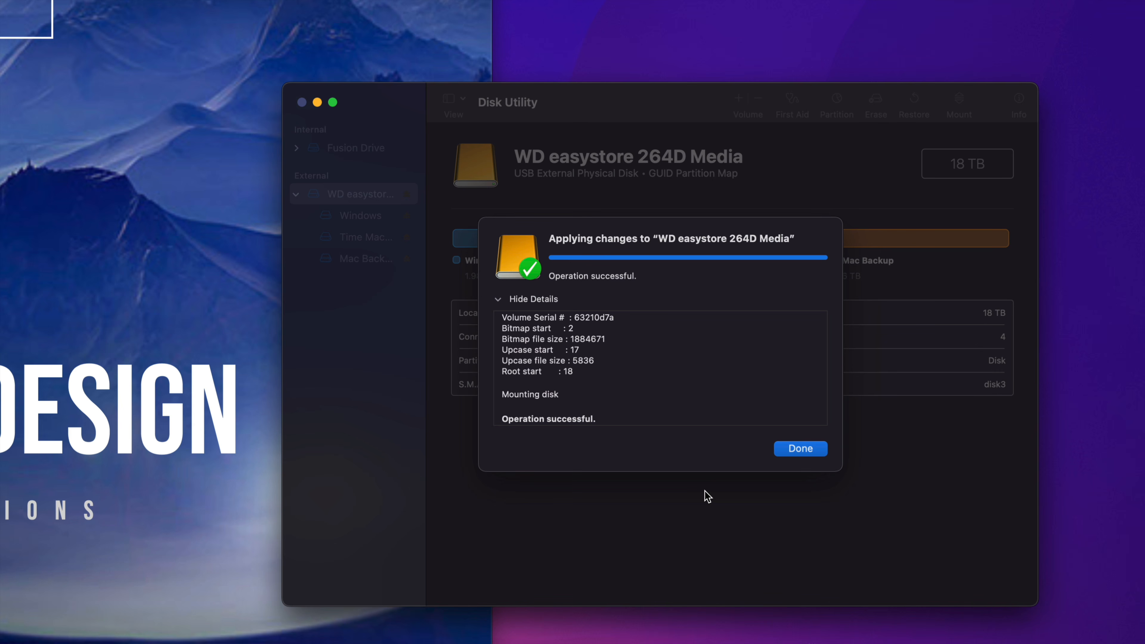
pyautogui.click(809, 449)
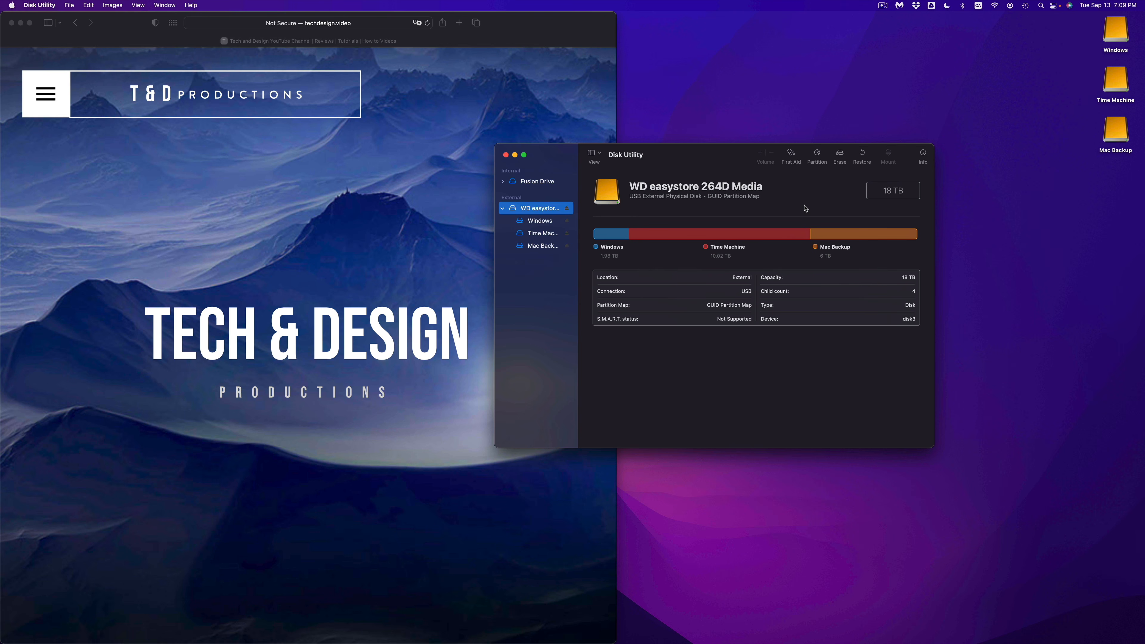
# Step: Move the Windows, Time Machine and Mac Backup drive icons together further inward on the desktop
pyautogui.moveTo(1077, 30); pyautogui.dragTo(1118, 157)
pyautogui.moveTo(1114, 39); pyautogui.dragTo(1009, 157)
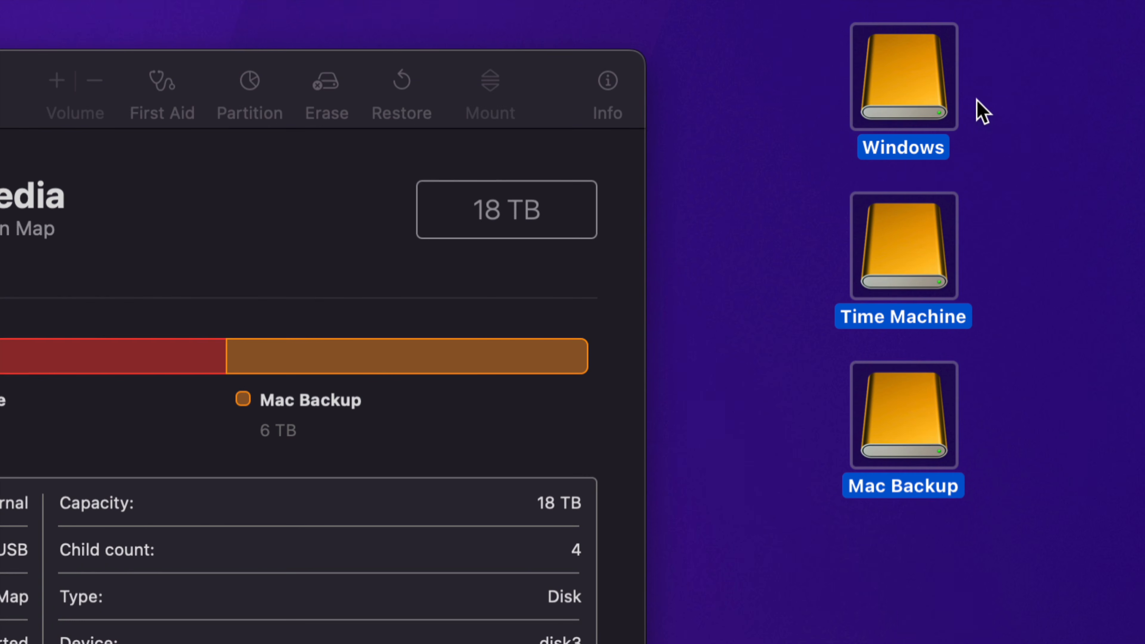
pyautogui.click(1015, 141)
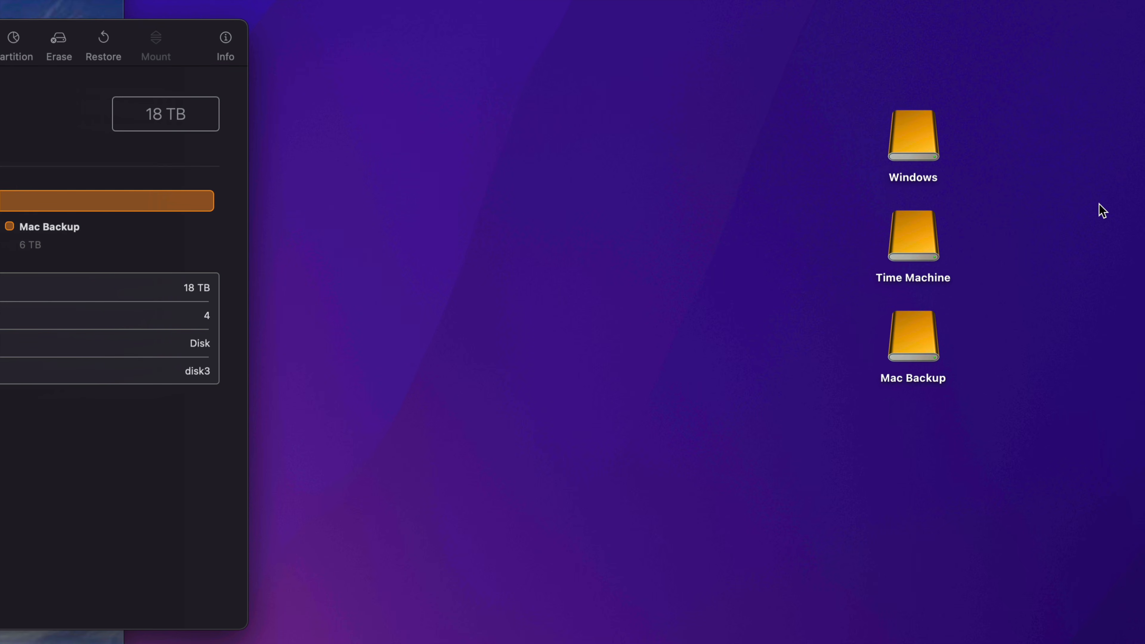
# Step: Open the Windows, Time Machine and Mac Backup drives in turn to inspect their contents, closing each window
pyautogui.doubleClick(932, 141)
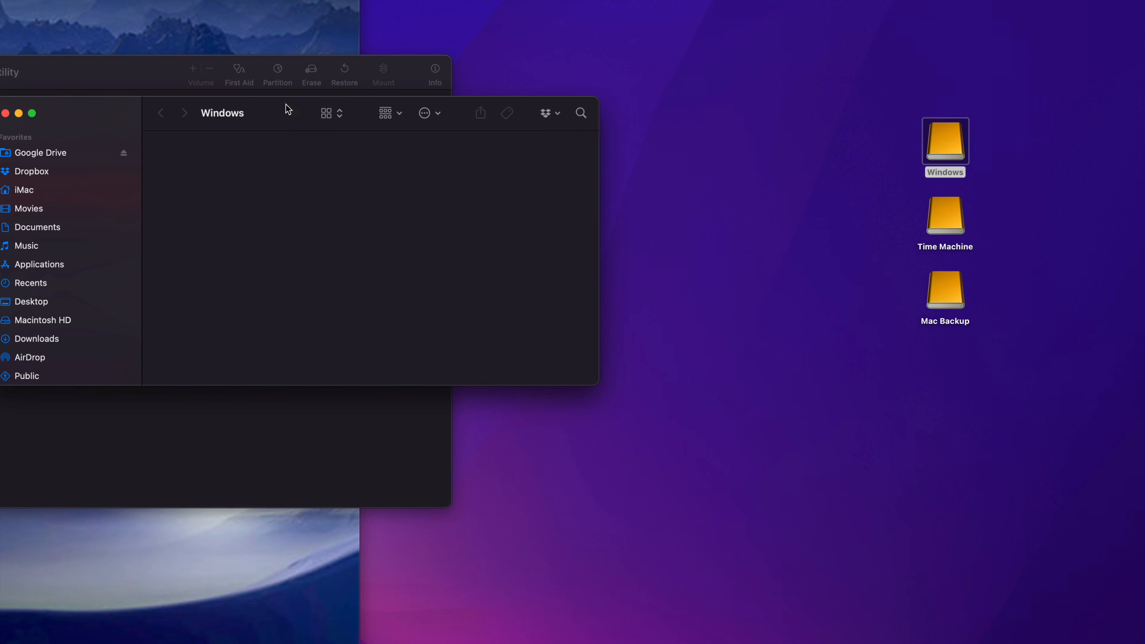
pyautogui.moveTo(286, 103); pyautogui.dragTo(489, 148)
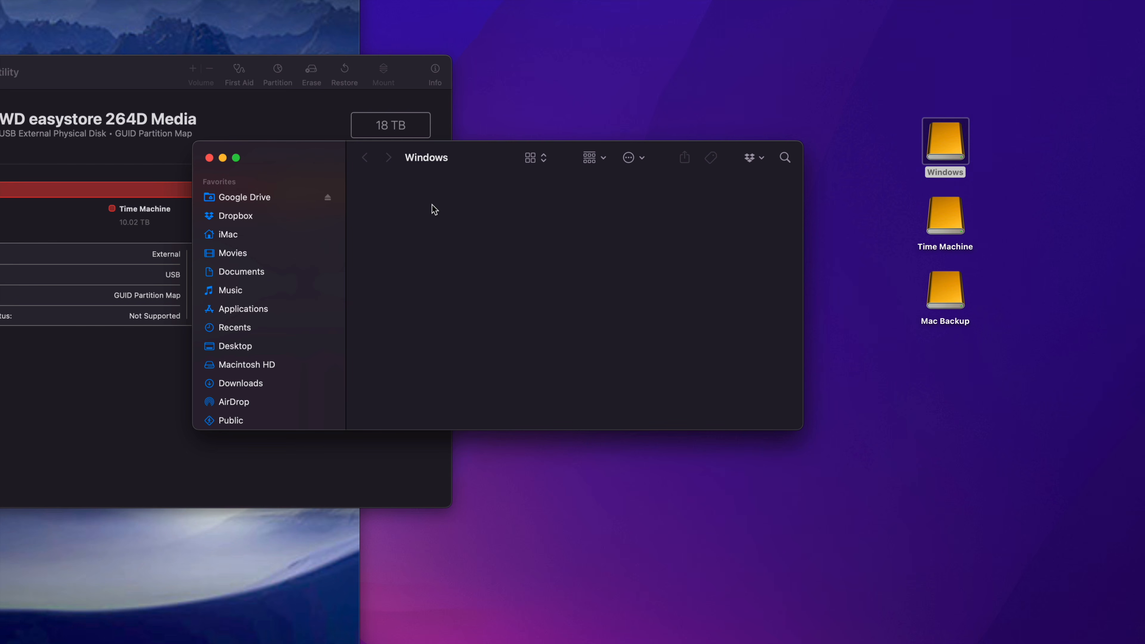
pyautogui.moveTo(526, 167); pyautogui.dragTo(590, 214)
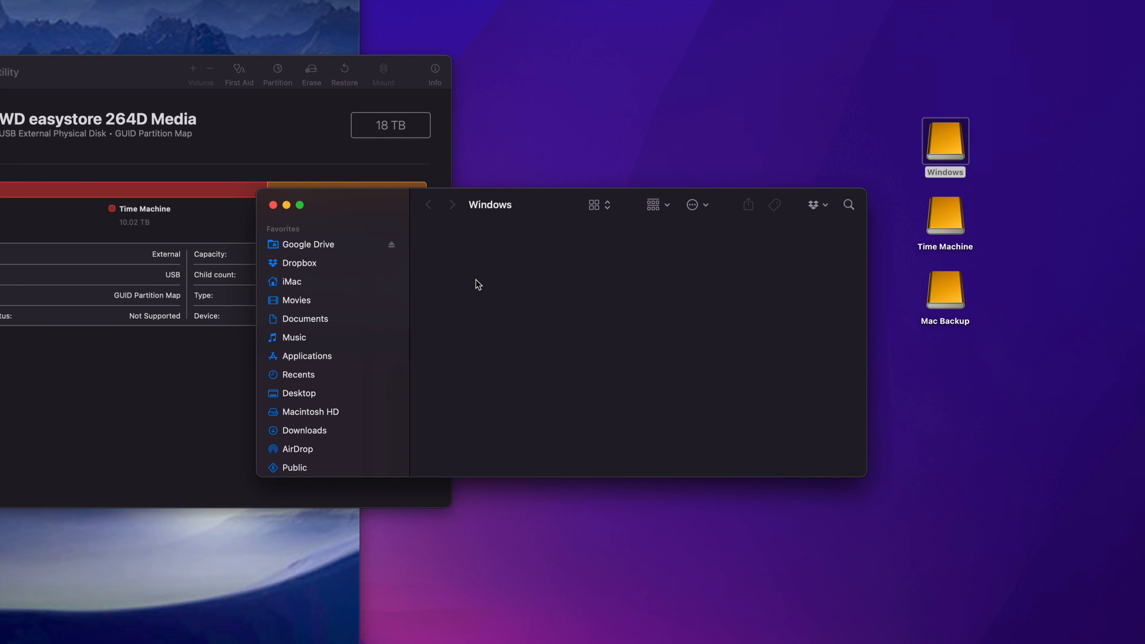
pyautogui.press('cmd+w')
pyautogui.doubleClick(952, 214)
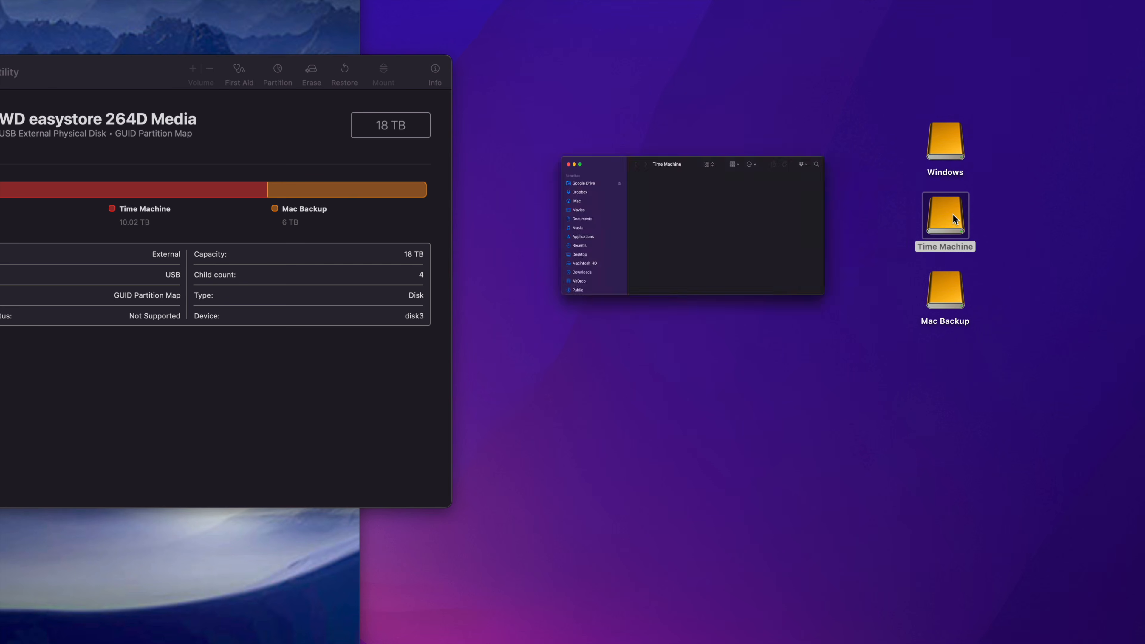
pyautogui.moveTo(127, 113); pyautogui.dragTo(249, 184)
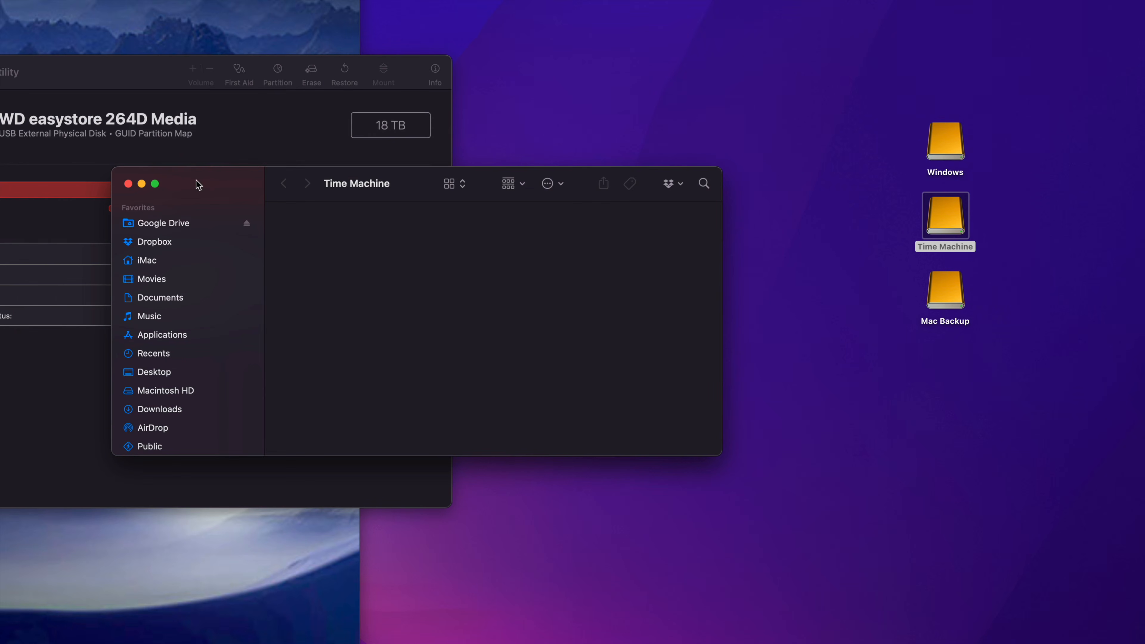
pyautogui.click(129, 184)
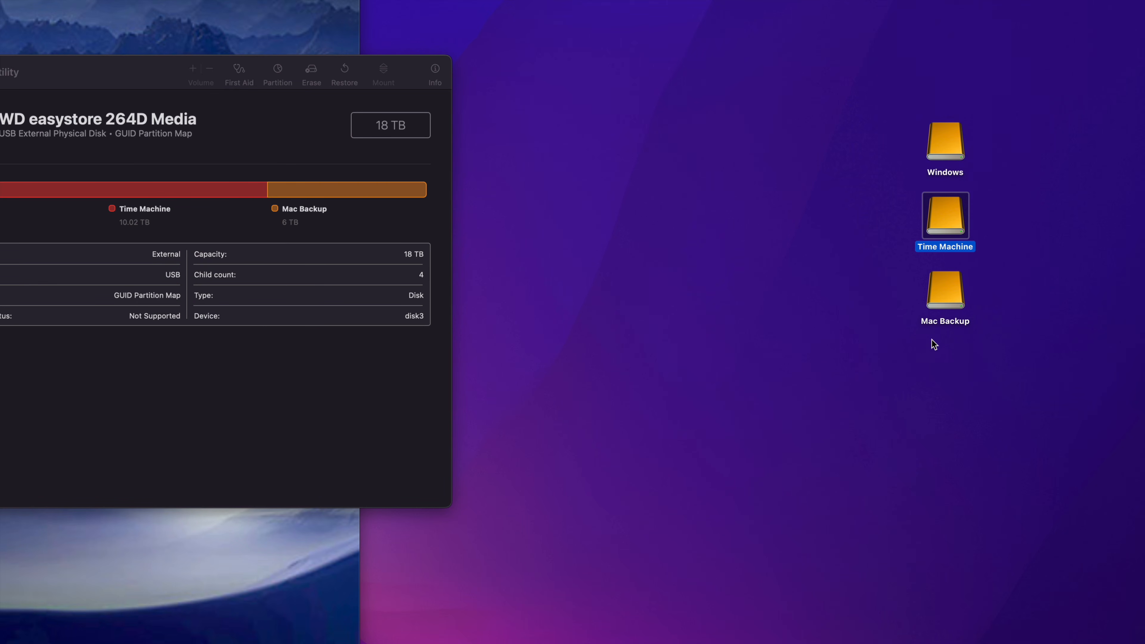
pyautogui.doubleClick(948, 305)
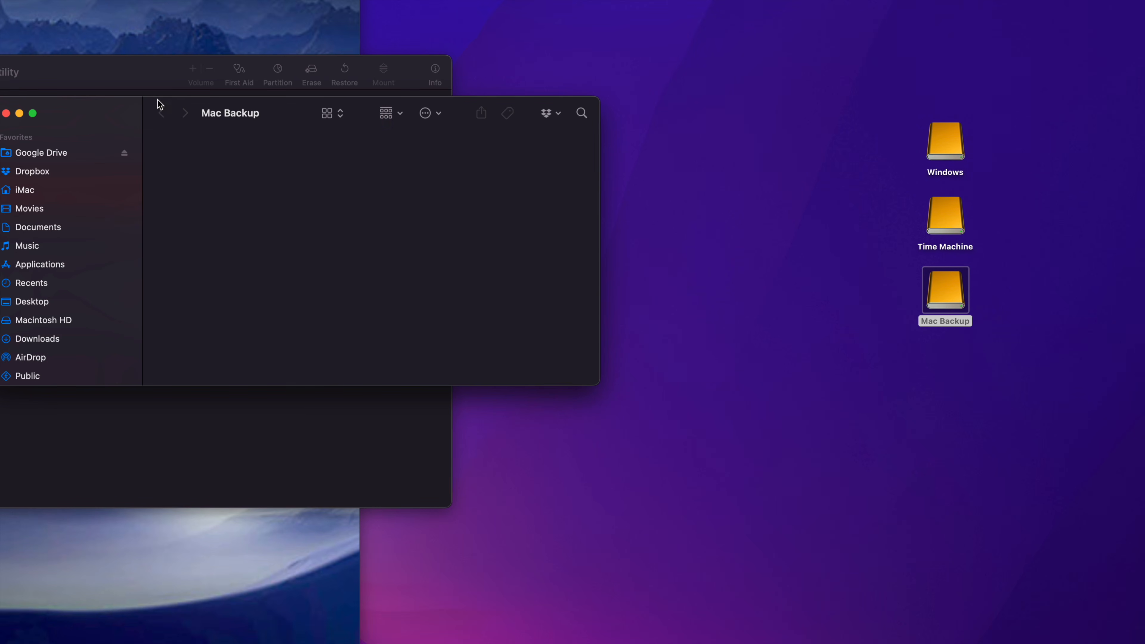
pyautogui.moveTo(159, 105); pyautogui.dragTo(356, 220)
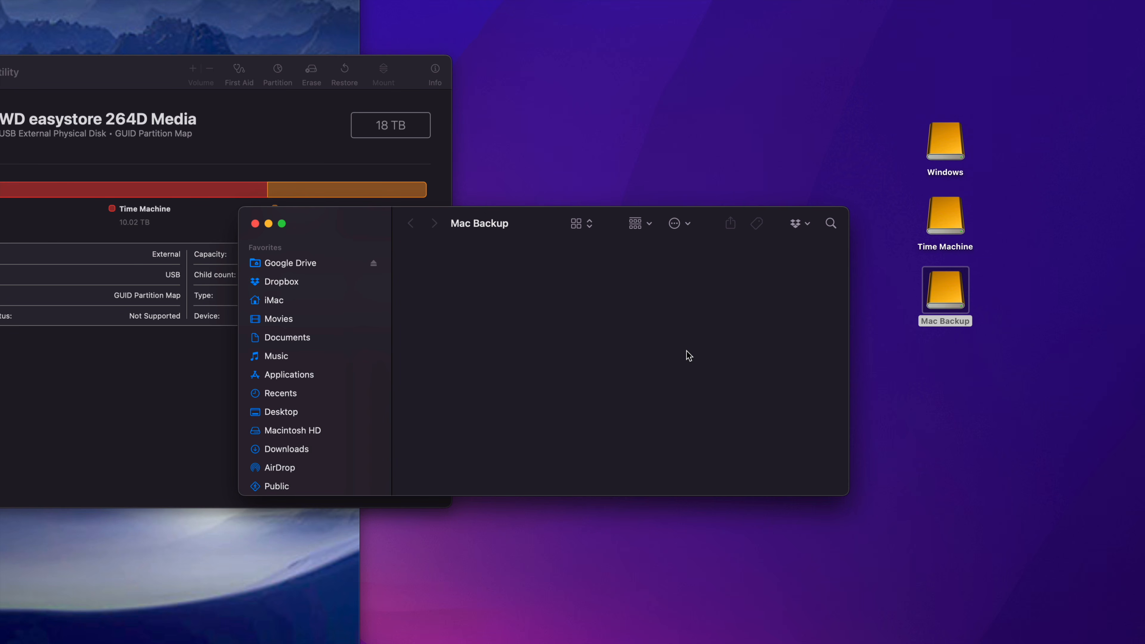
pyautogui.press('super+w')
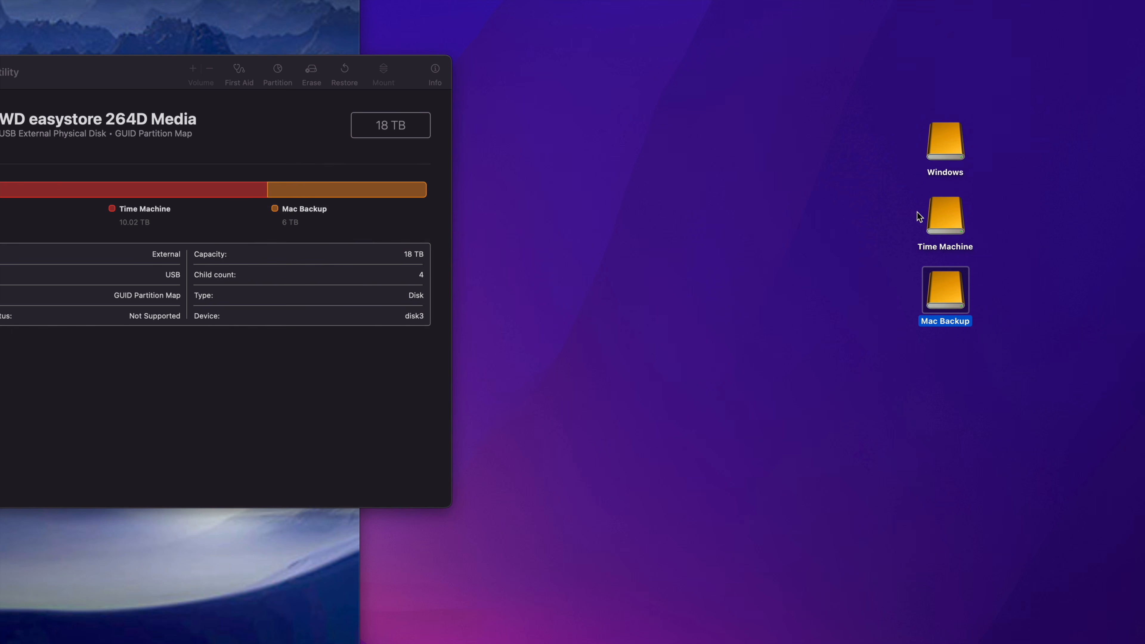
# Step: Close Disk Utility and open the Time Machine settings in System Preferences
pyautogui.click(936, 218)
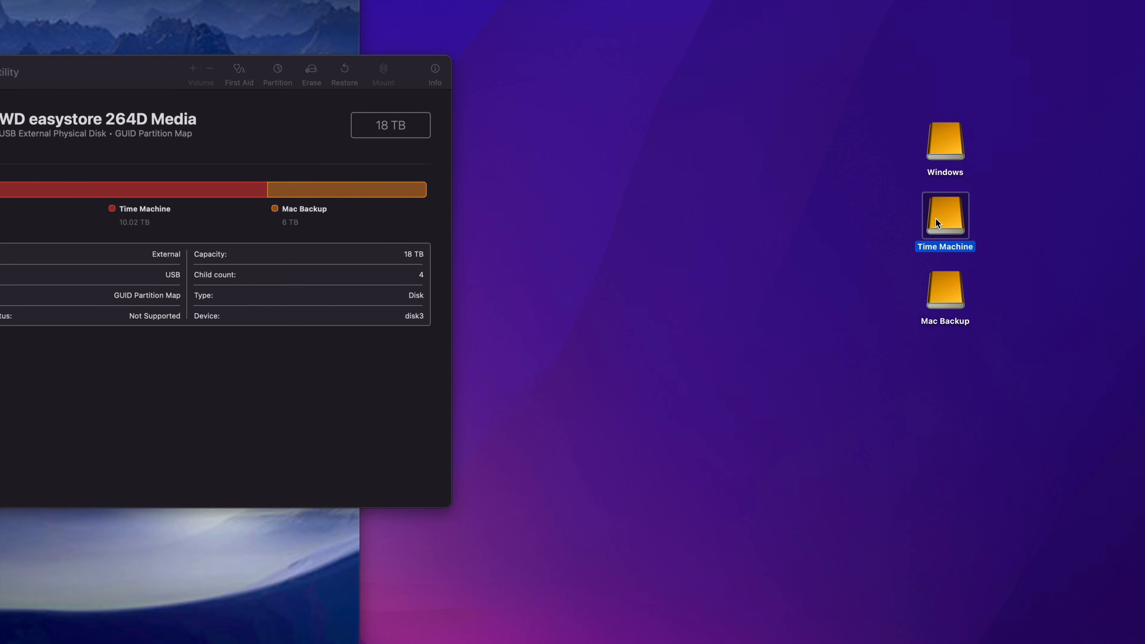
pyautogui.moveTo(42, 66); pyautogui.dragTo(412, 173)
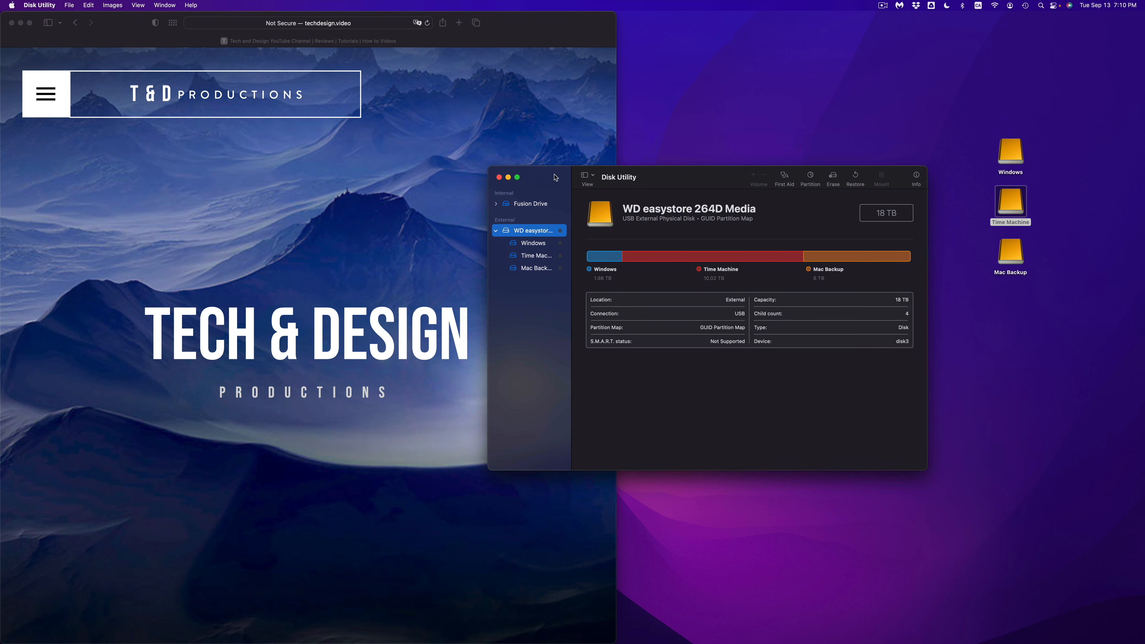
pyautogui.click(498, 177)
pyautogui.moveTo(496, 641)
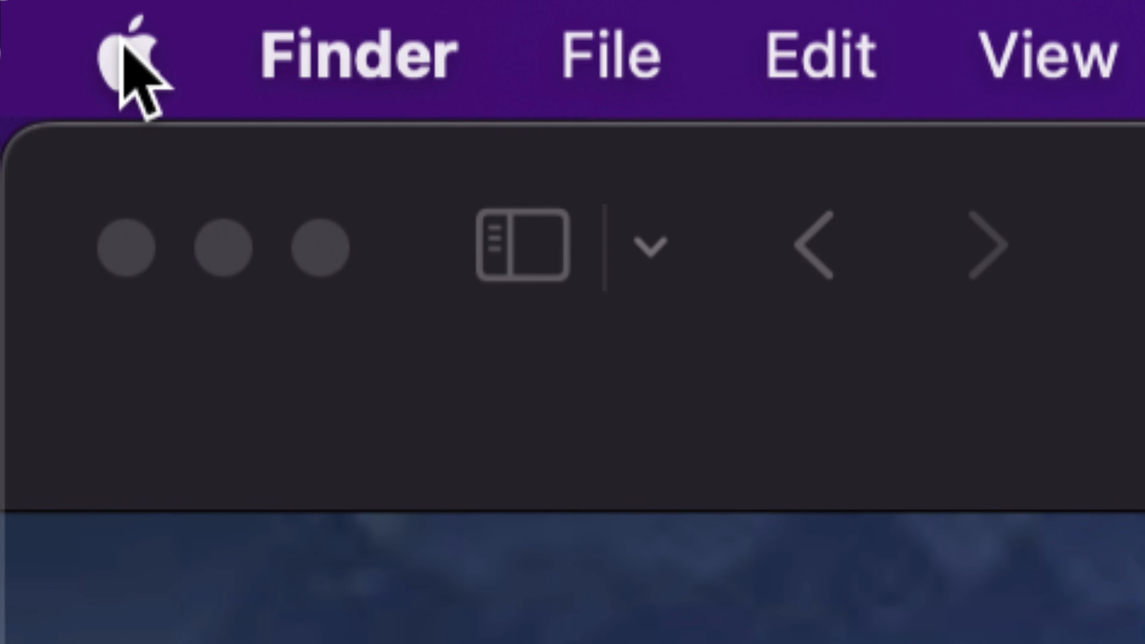
pyautogui.click(122, 40)
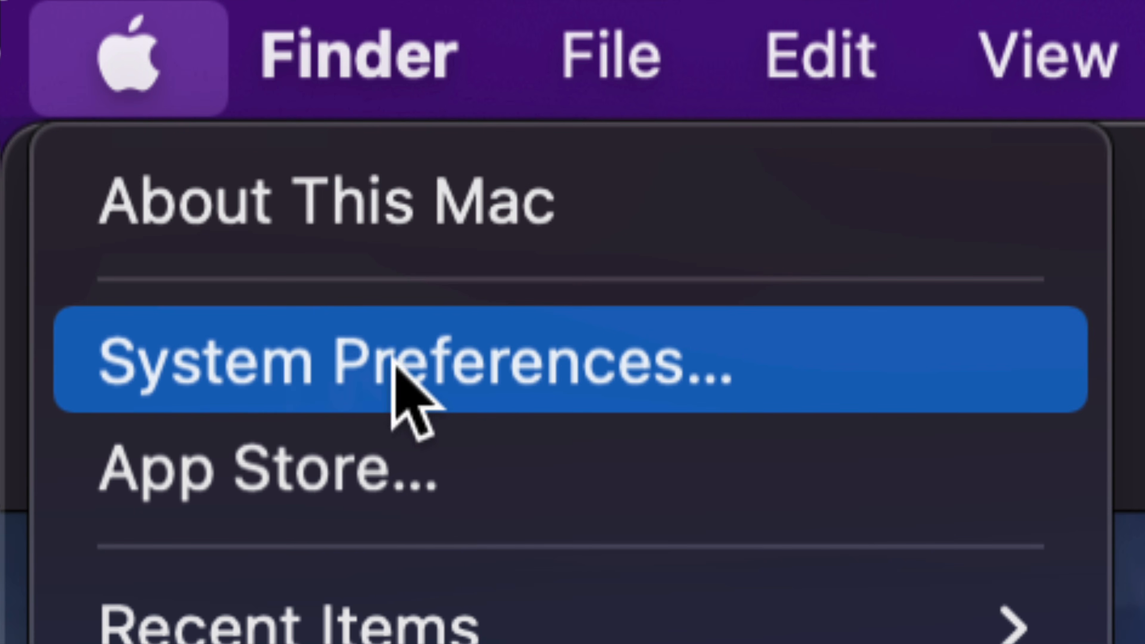
pyautogui.click(503, 363)
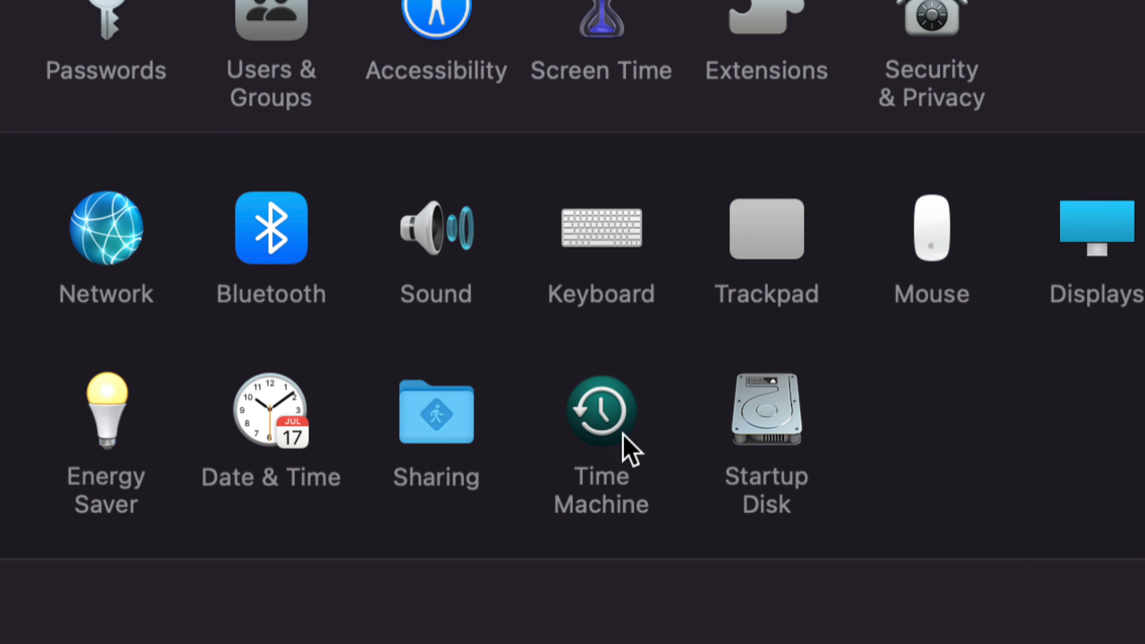
pyautogui.click(610, 424)
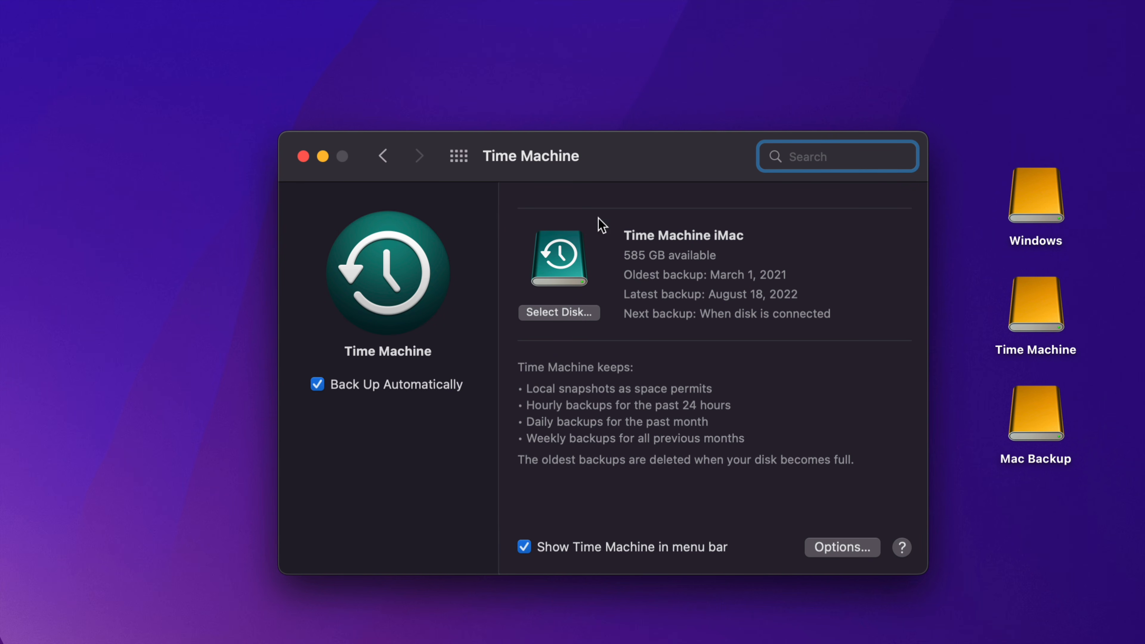
# Step: Add the 10 TB Time Machine partition as a backup disk without encryption, using both it and Time Machine iMac
pyautogui.click(551, 313)
pyautogui.scroll(-3, 519, 360)
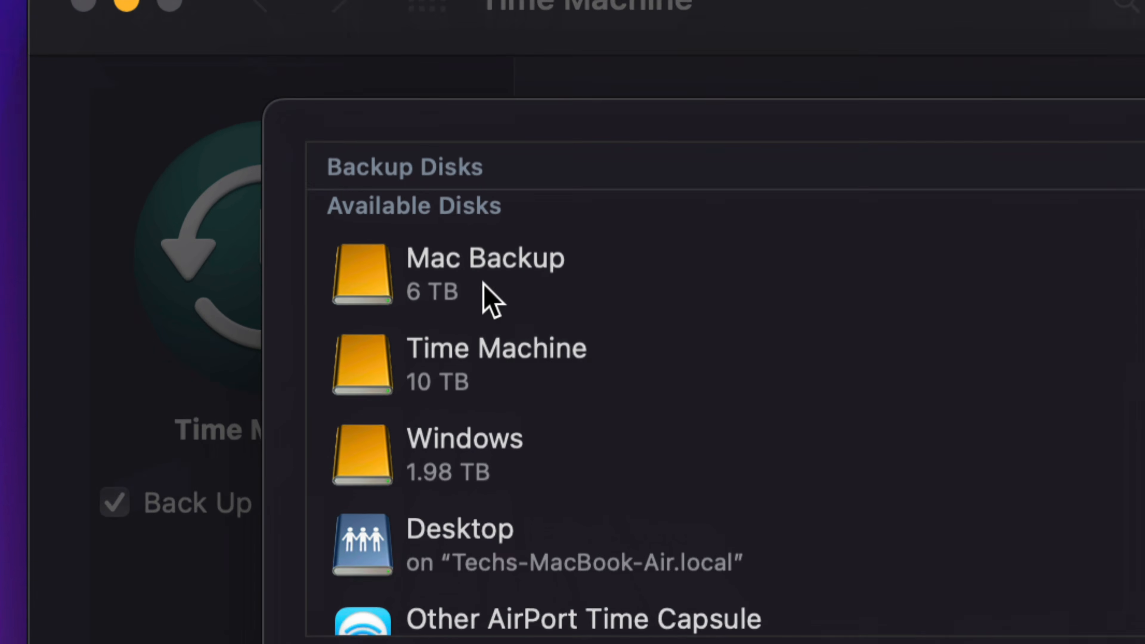
pyautogui.click(497, 359)
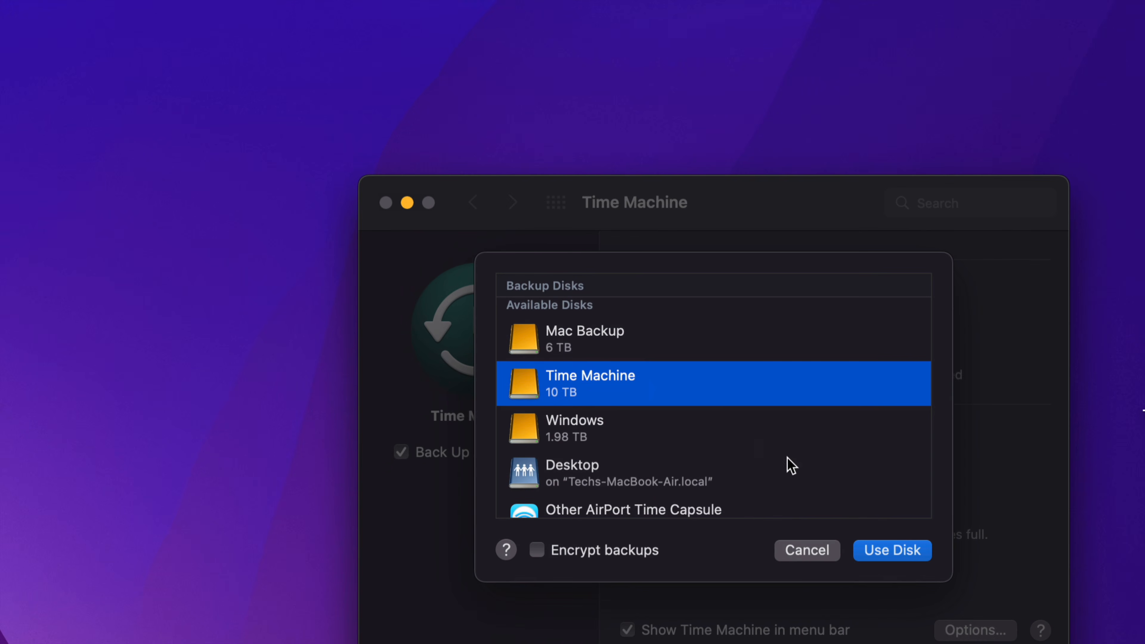
pyautogui.click(903, 551)
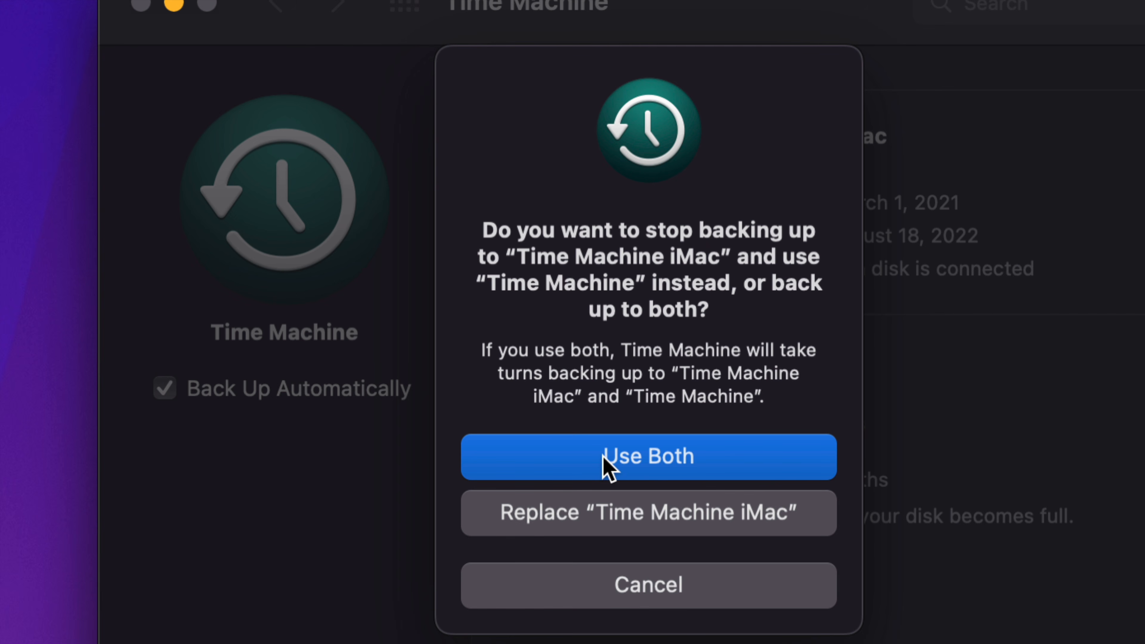
pyautogui.click(604, 465)
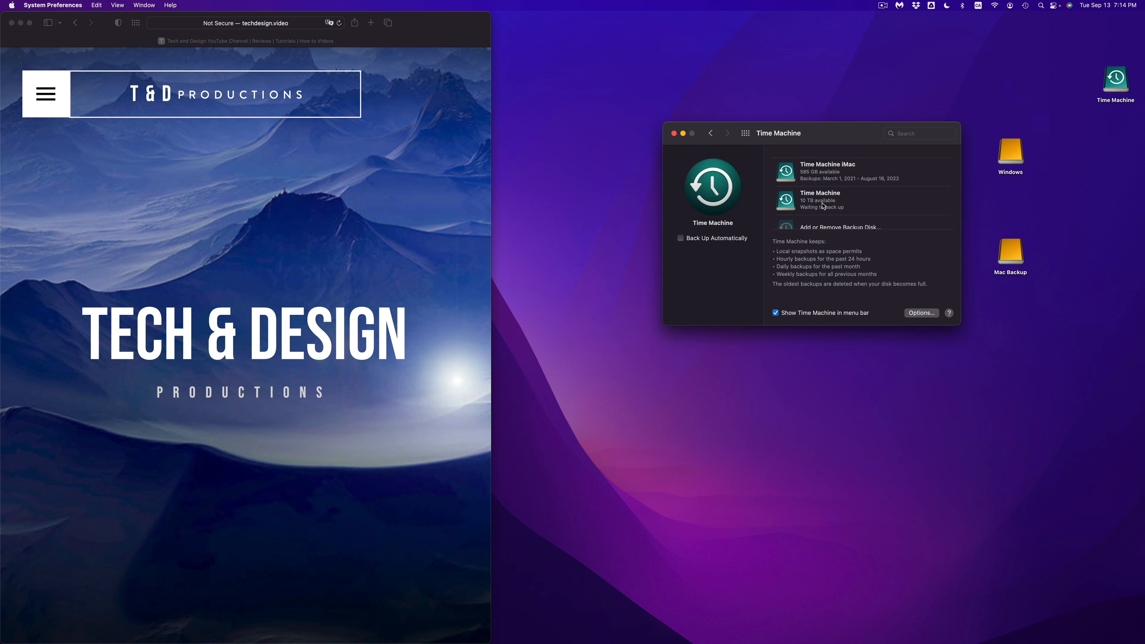
# Step: Move the Time Machine preferences window aside and place the Time Machine drive icon beside it on the desktop
pyautogui.moveTo(817, 140); pyautogui.dragTo(696, 148)
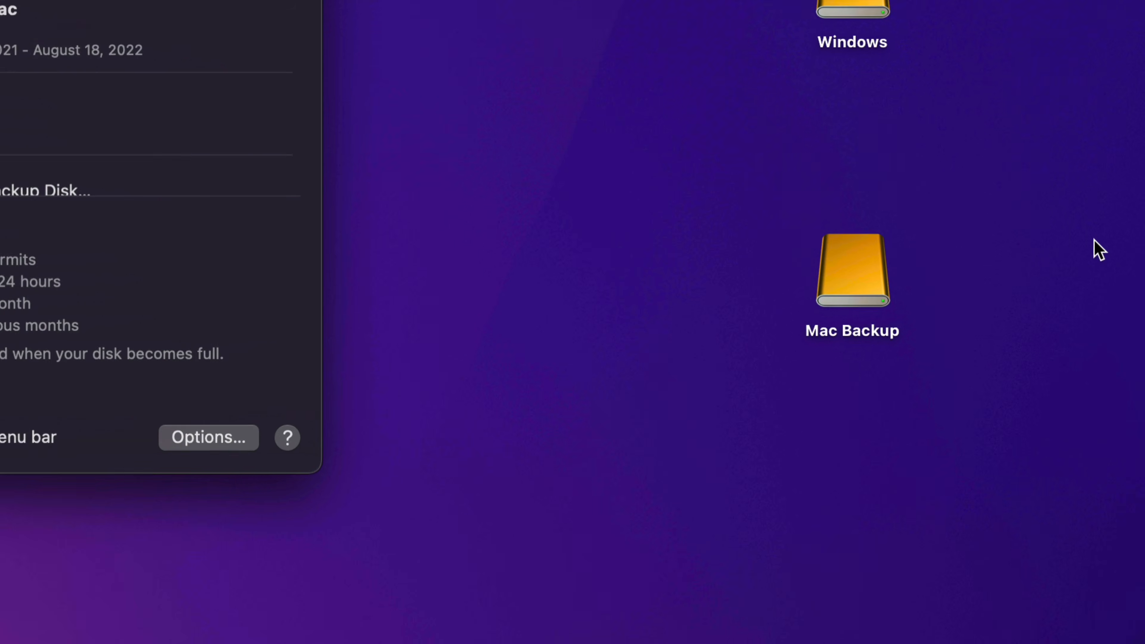
pyautogui.click(867, 296)
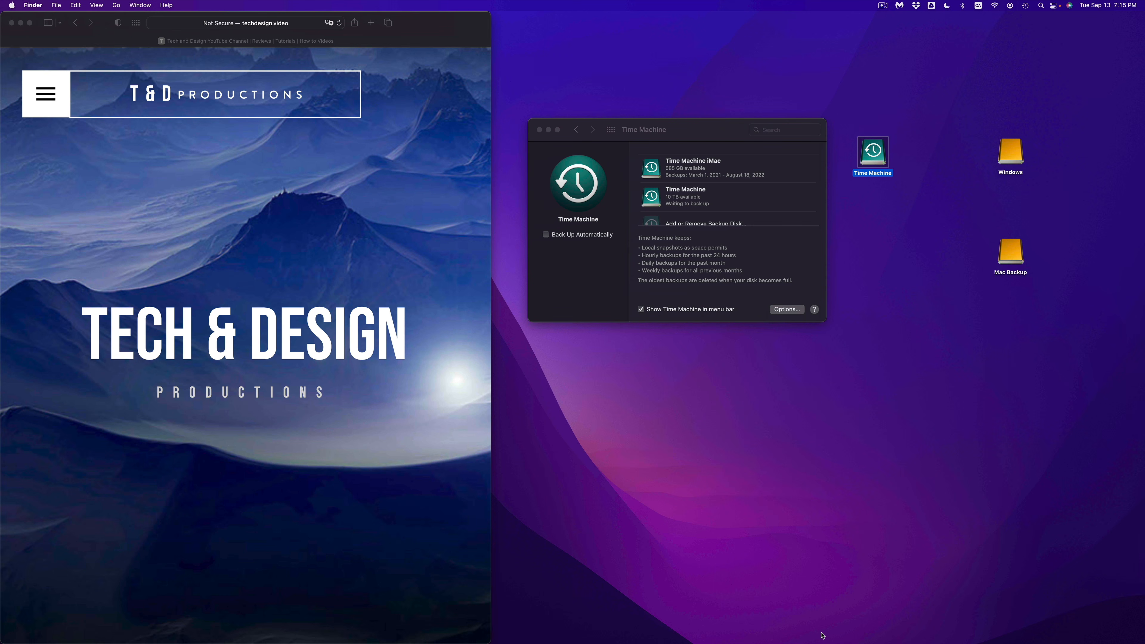
pyautogui.moveTo(824, 640)
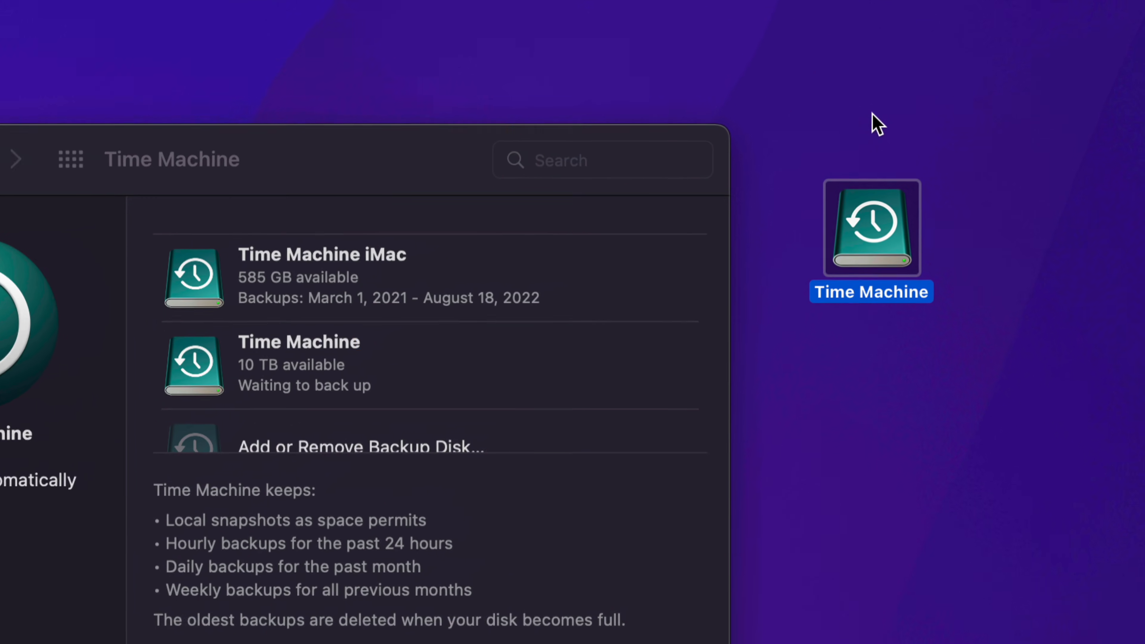
pyautogui.click(1024, 218)
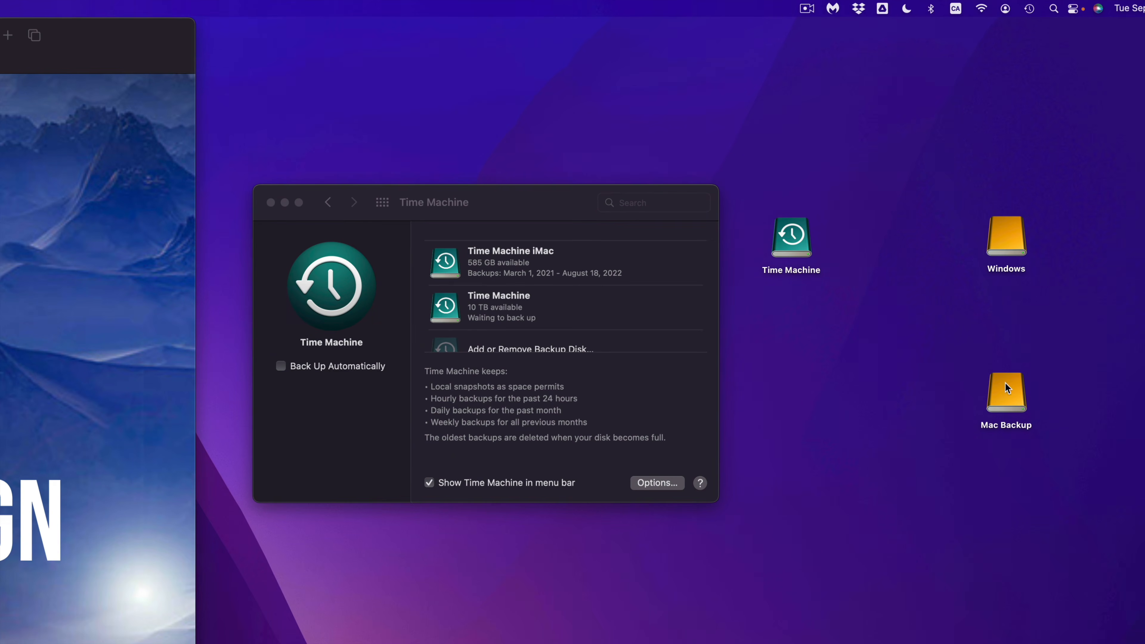
# Step: Shift the Mac Backup drive icon closer to the preferences window and the Time Machine drive icon slightly lower
pyautogui.click(1016, 400)
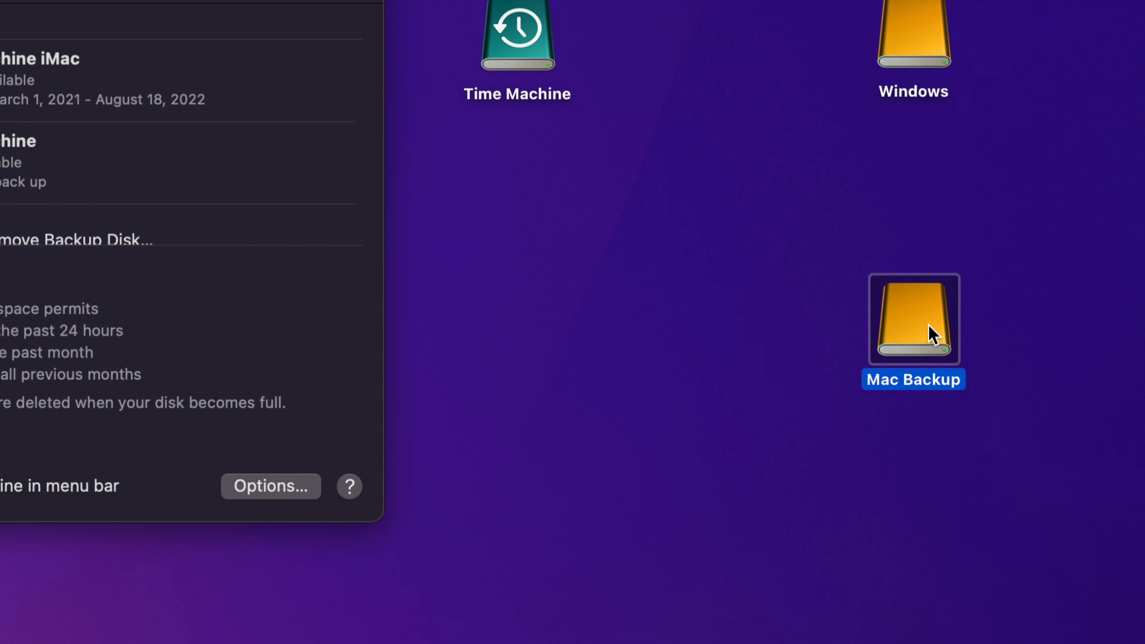
pyautogui.moveTo(932, 334); pyautogui.dragTo(831, 335)
pyautogui.click(872, 360)
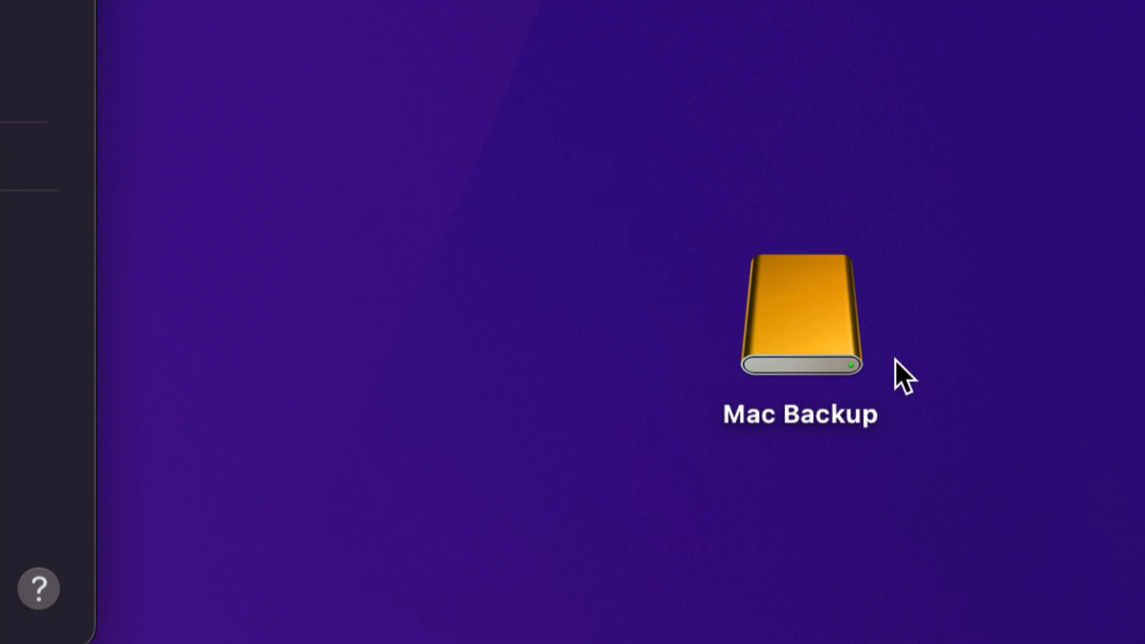
pyautogui.click(678, 153)
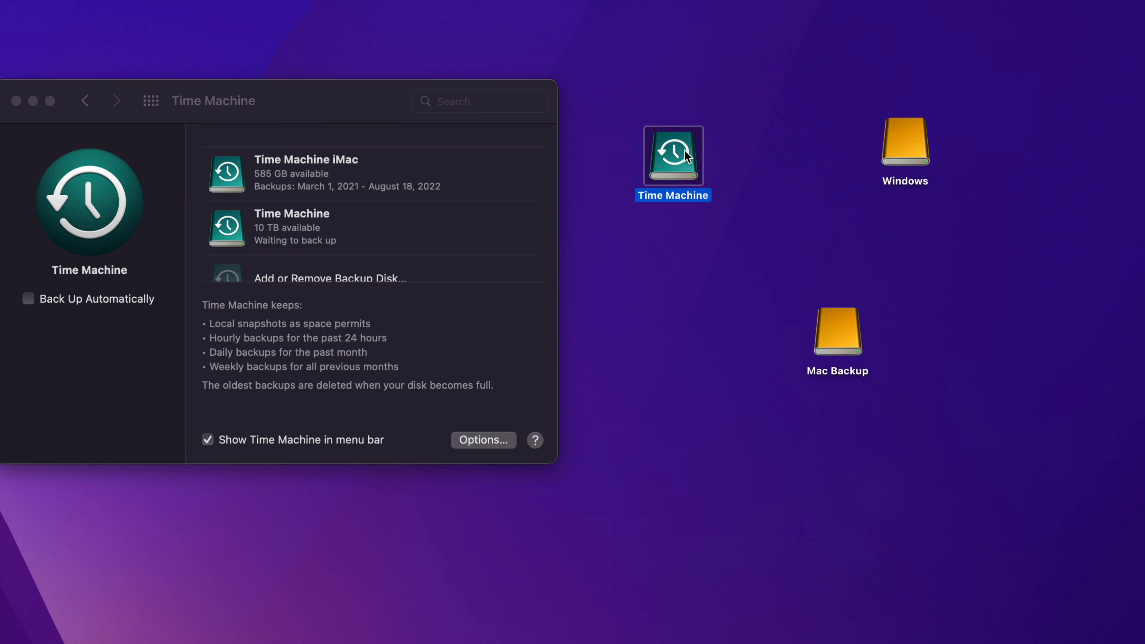
pyautogui.click(641, 108)
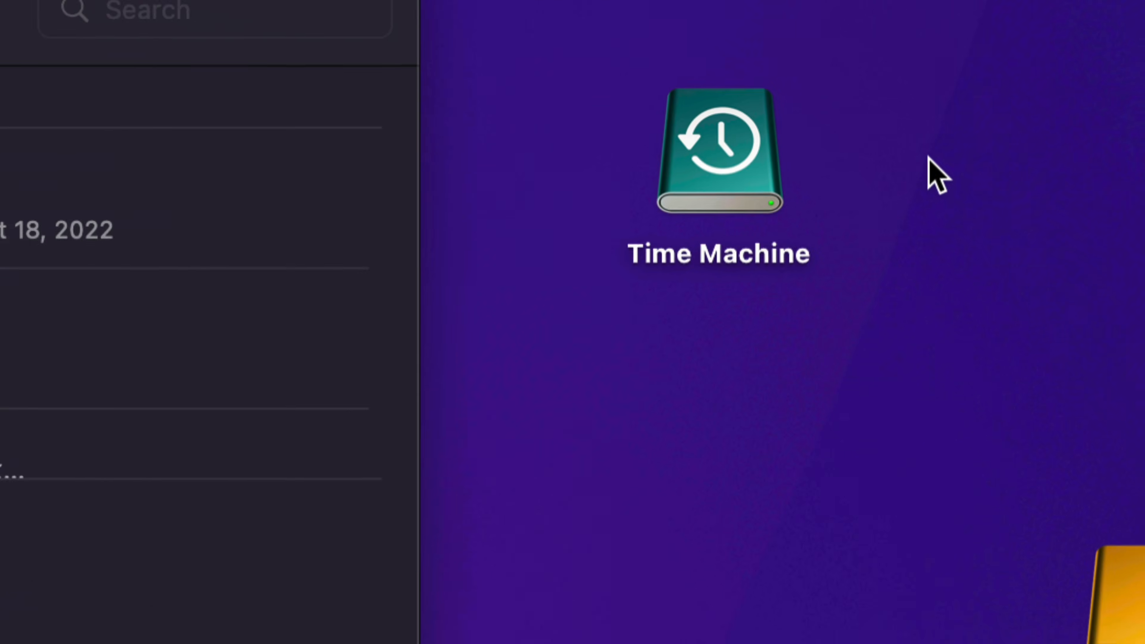
pyautogui.moveTo(739, 143); pyautogui.dragTo(738, 208)
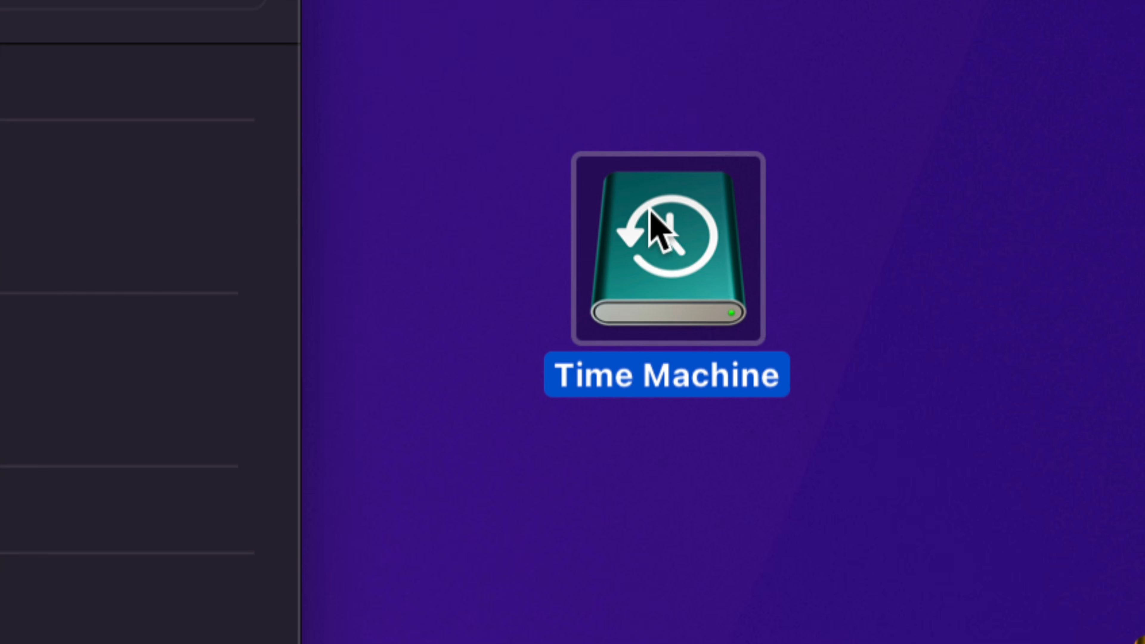
pyautogui.click(836, 275)
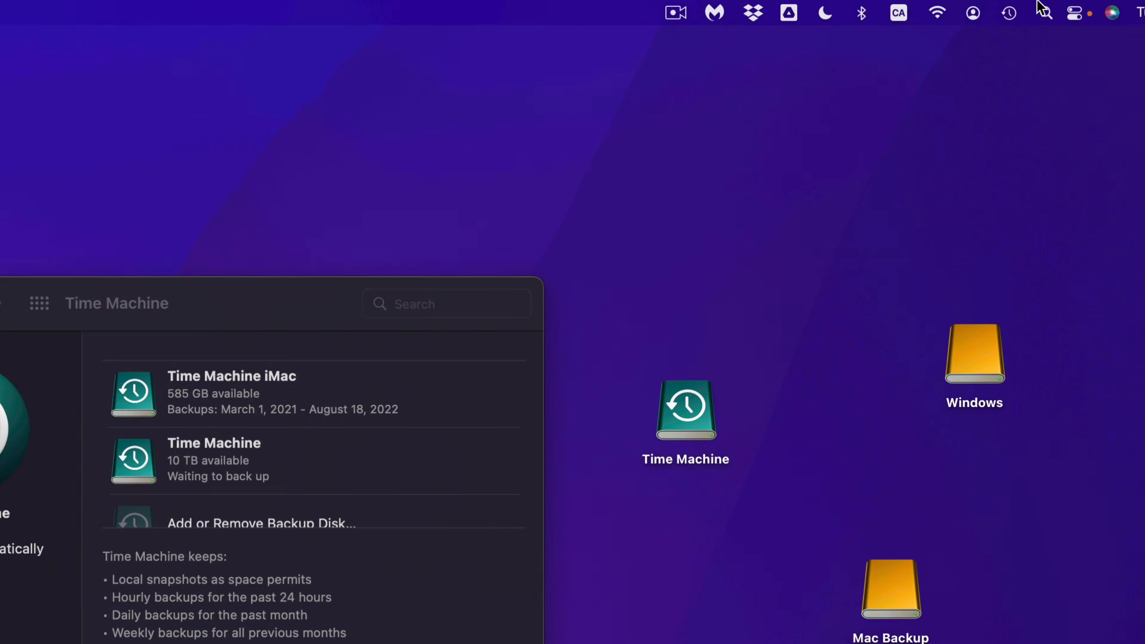
# Step: Start an immediate Time Machine backup
pyautogui.click(928, 54)
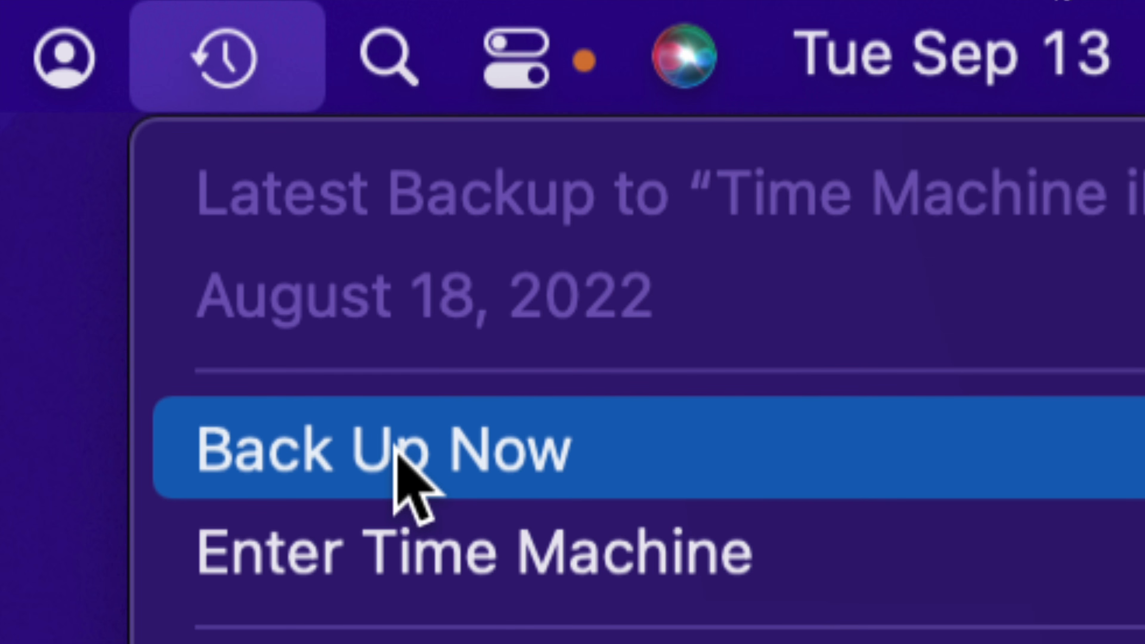
pyautogui.click(396, 448)
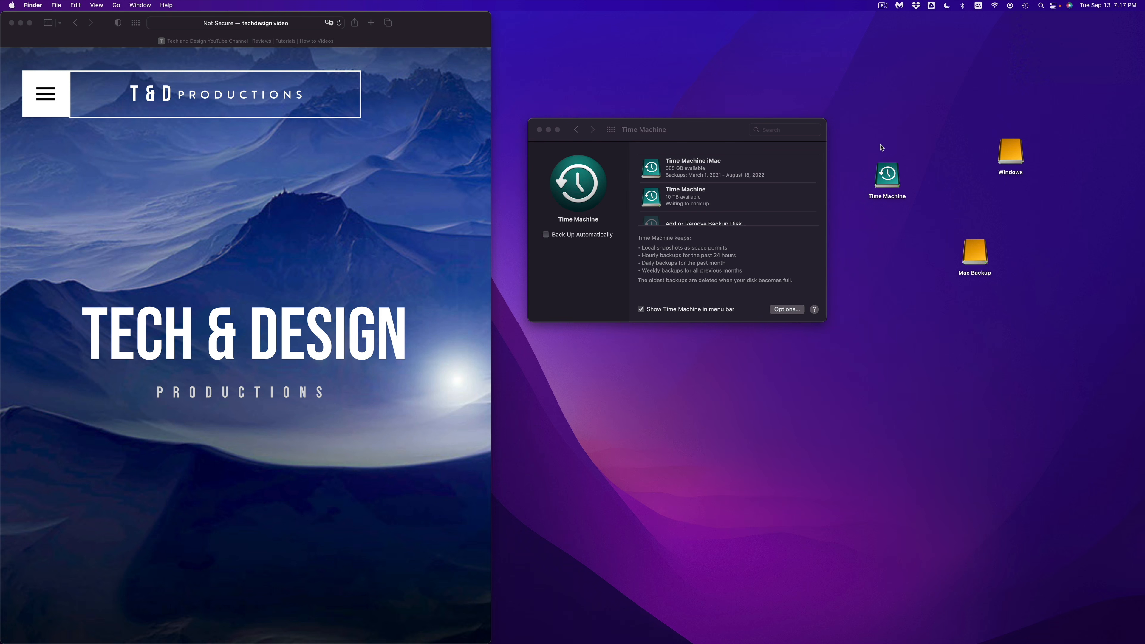